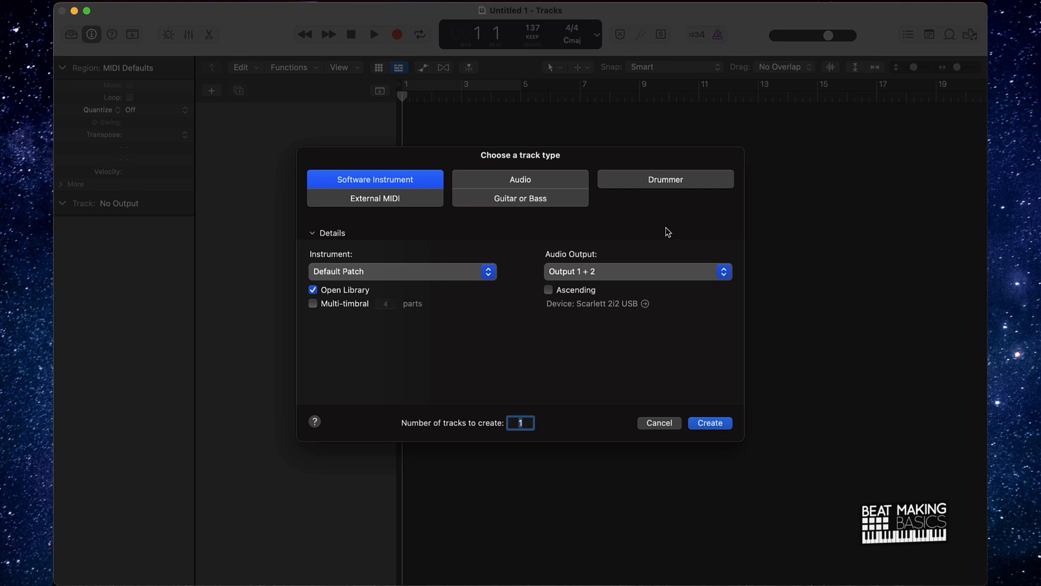
Step: Create one software instrument track using Quick Sampler (Single Sample) in stereo
{"action": "left_click", "coordinate": [468, 276]}
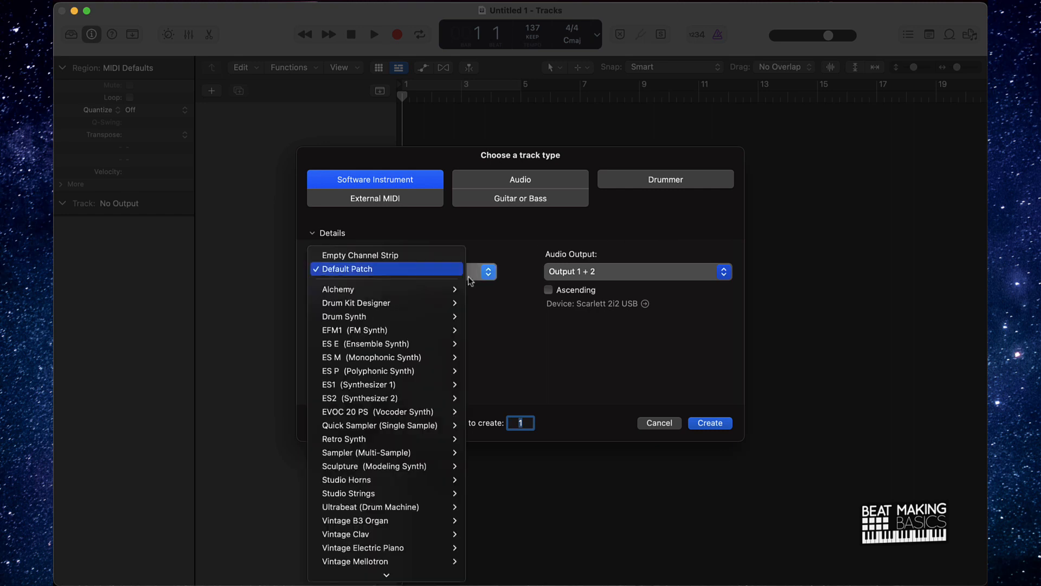
{"action": "mouse_move", "coordinate": [382, 428]}
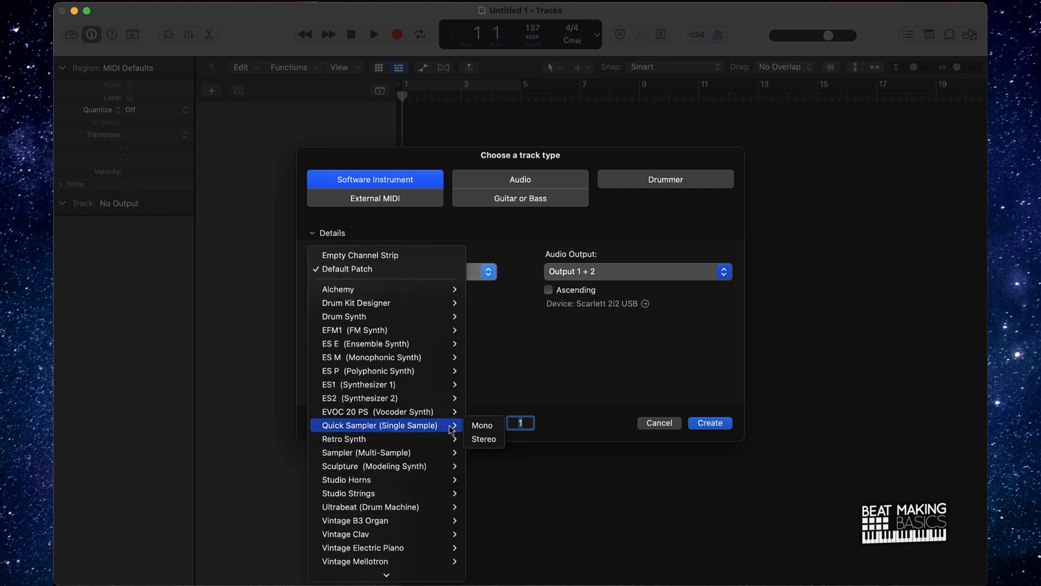
{"action": "left_click", "coordinate": [484, 438]}
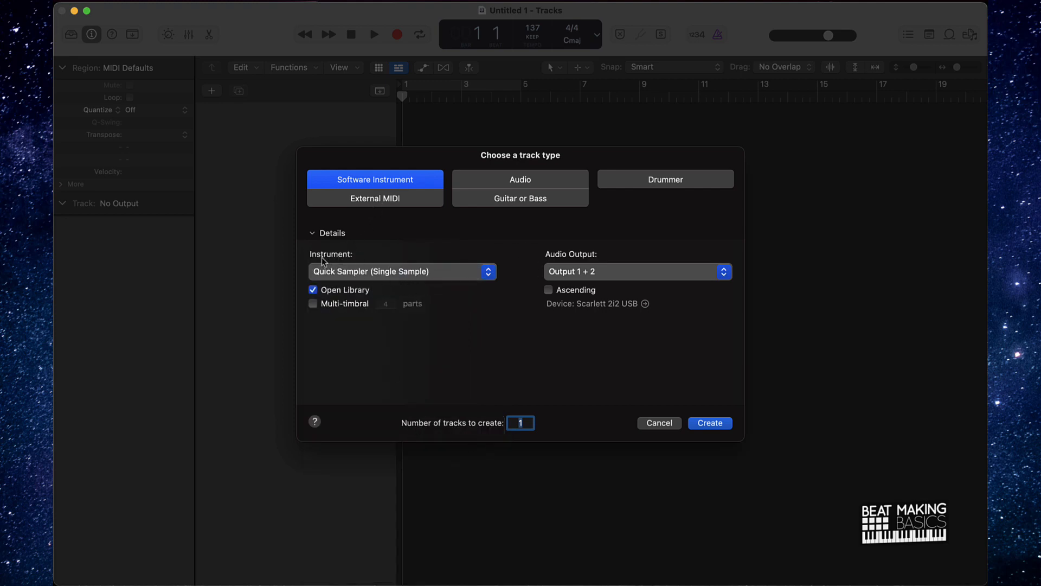
{"action": "left_click", "coordinate": [337, 276]}
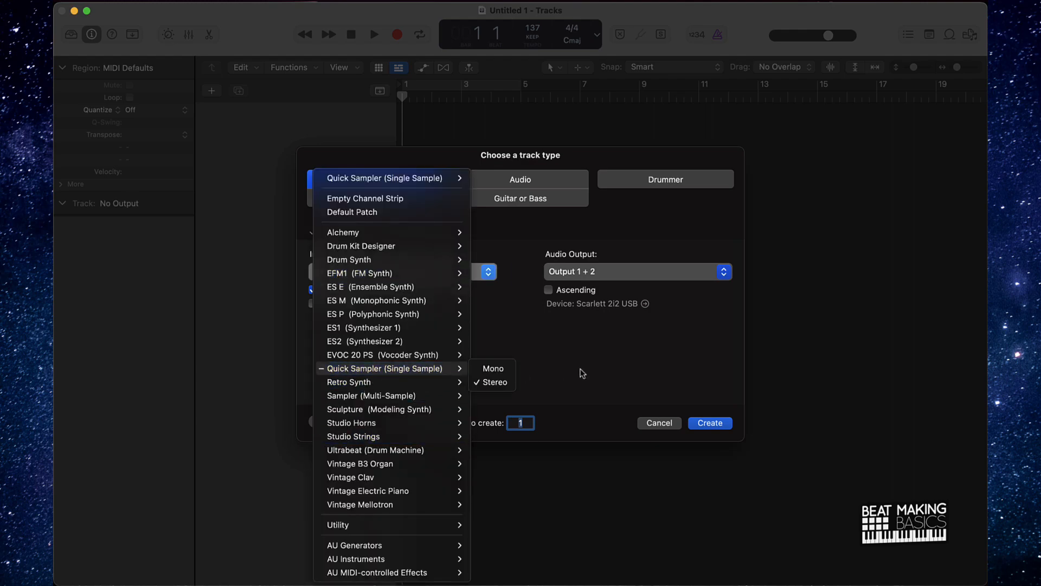
{"action": "left_click", "coordinate": [581, 372]}
{"action": "left_click", "coordinate": [710, 423]}
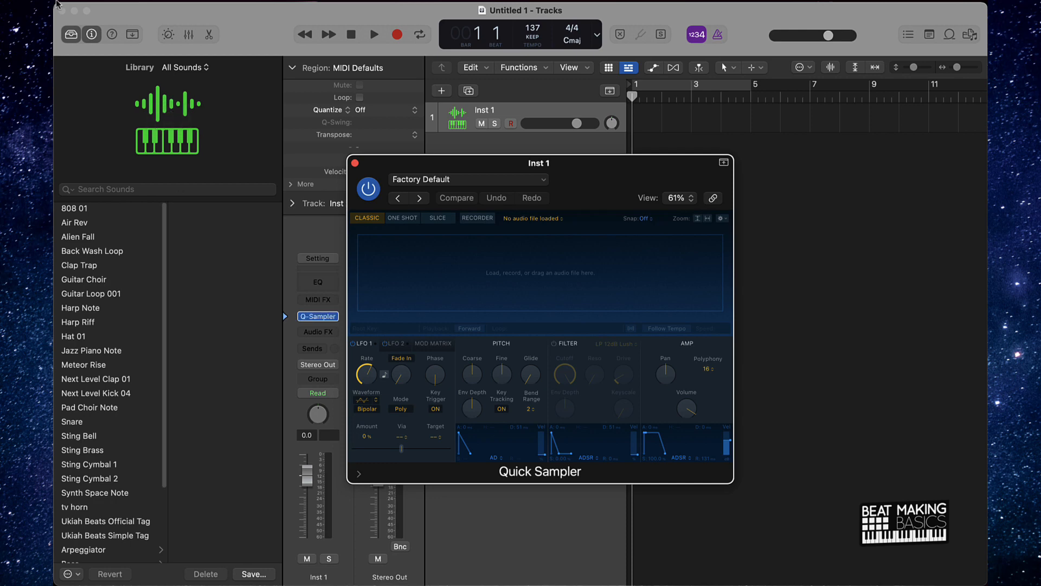
Step: Replace the sound Library with the Loop Browser and move the Quick Sampler window over the inspector
{"action": "left_click", "coordinate": [72, 35]}
{"action": "left_click_drag", "start_coordinate": [526, 172], "coordinate": [236, 154]}
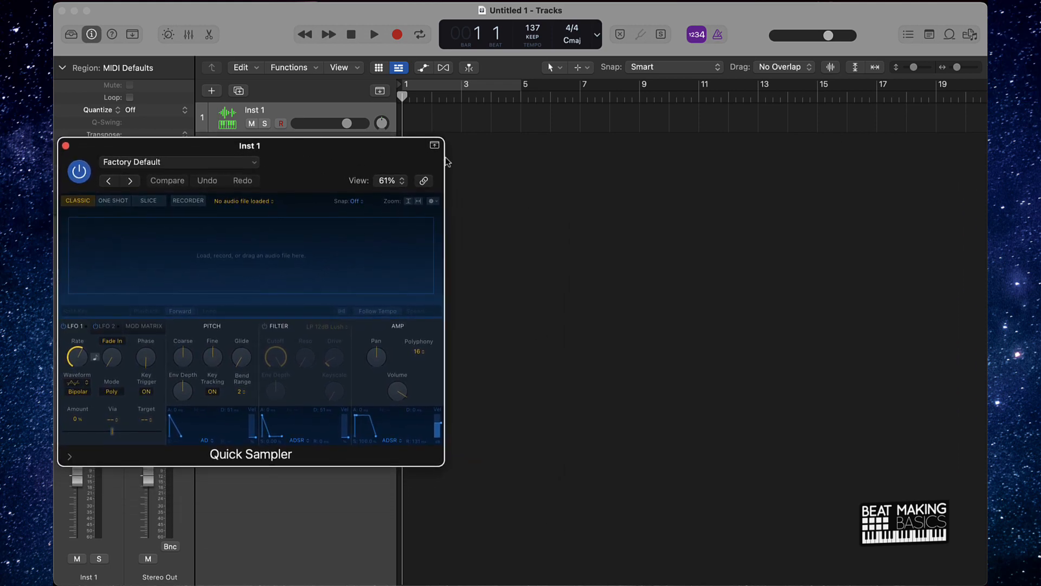
{"action": "left_click", "coordinate": [950, 34]}
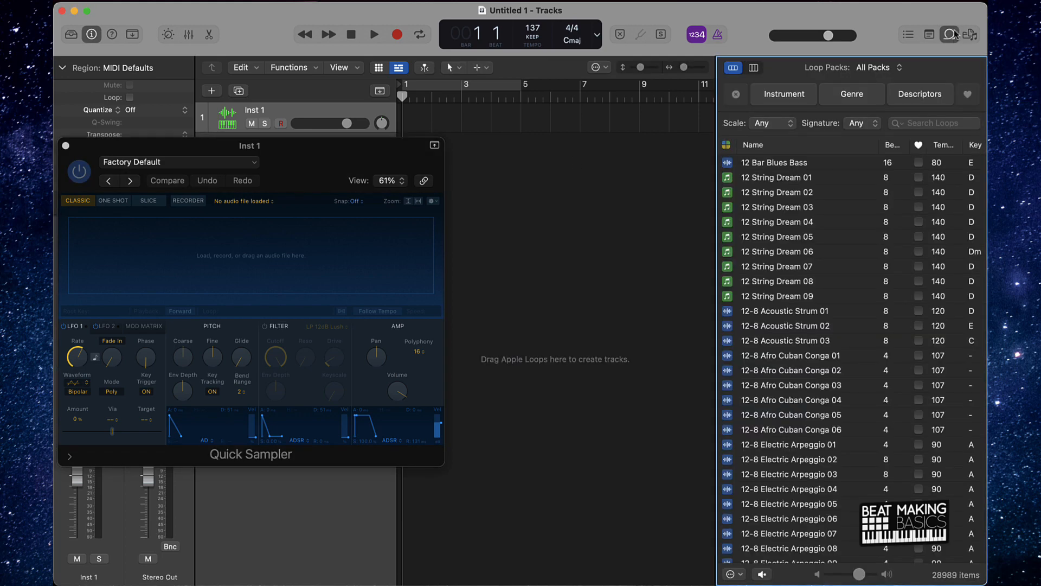
Step: Filter the Apple Loops by the Hip Hop genre and the Acoustic descriptor
{"action": "scroll", "coordinate": [868, 301], "scroll_direction": "down", "scroll_amount": 20}
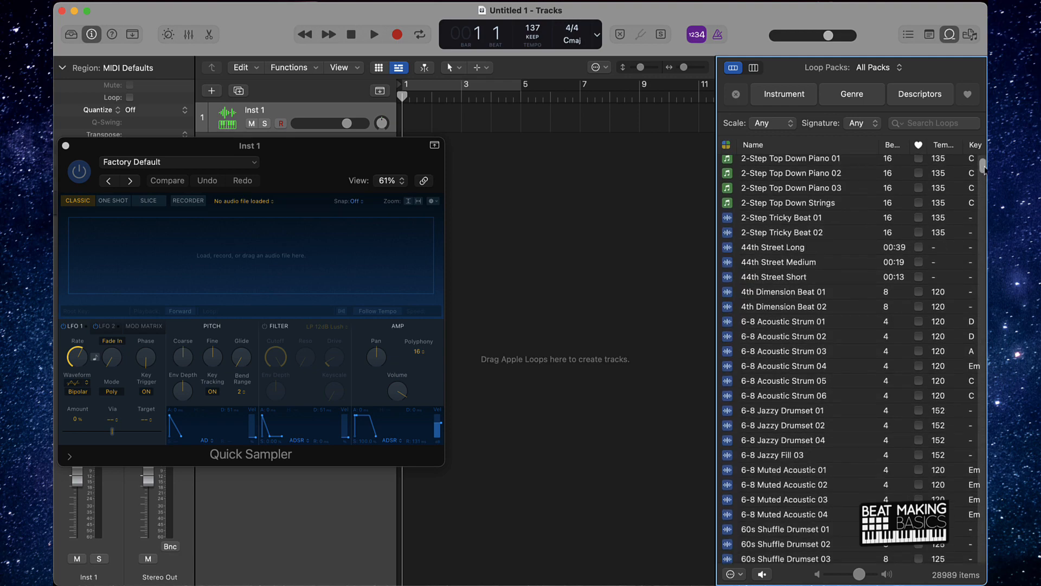
{"action": "left_click_drag", "start_coordinate": [983, 170], "coordinate": [986, 62]}
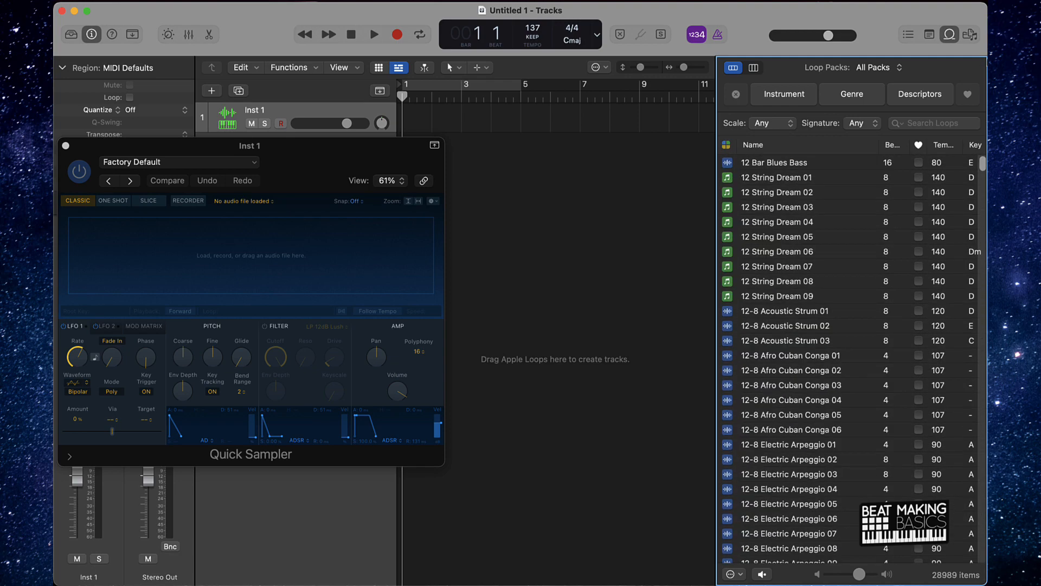
{"action": "left_click", "coordinate": [850, 94]}
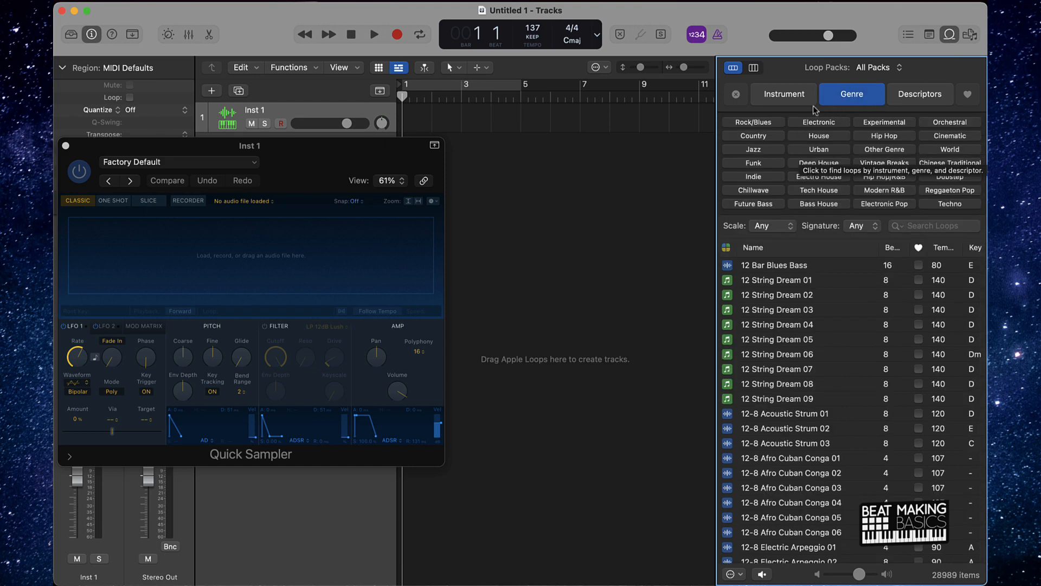
{"action": "left_click", "coordinate": [890, 138]}
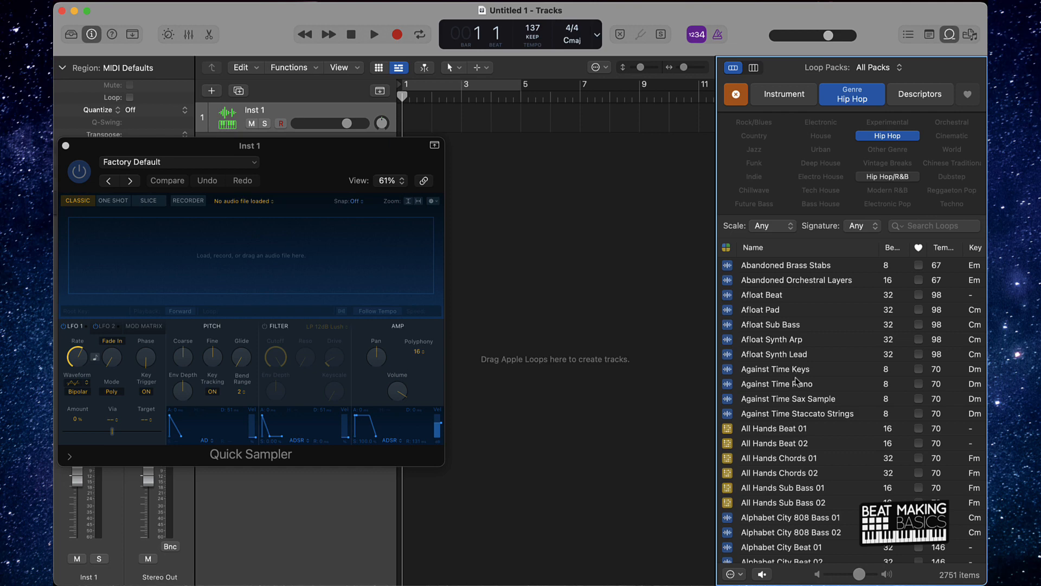
{"action": "scroll", "coordinate": [797, 382], "scroll_direction": "down", "scroll_amount": 10}
{"action": "scroll", "coordinate": [797, 381], "scroll_direction": "up", "scroll_amount": 10}
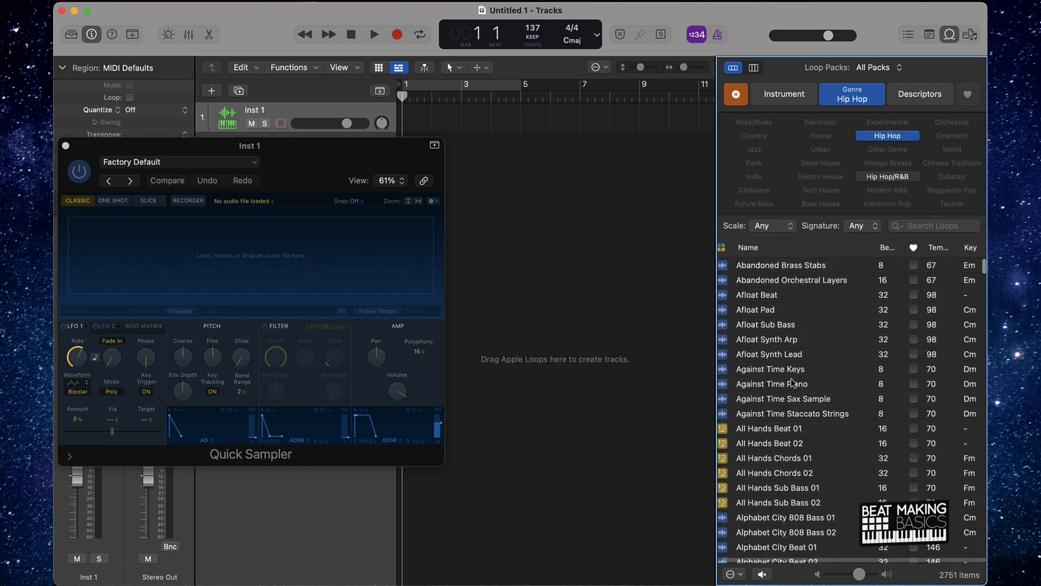
{"action": "left_click", "coordinate": [921, 96]}
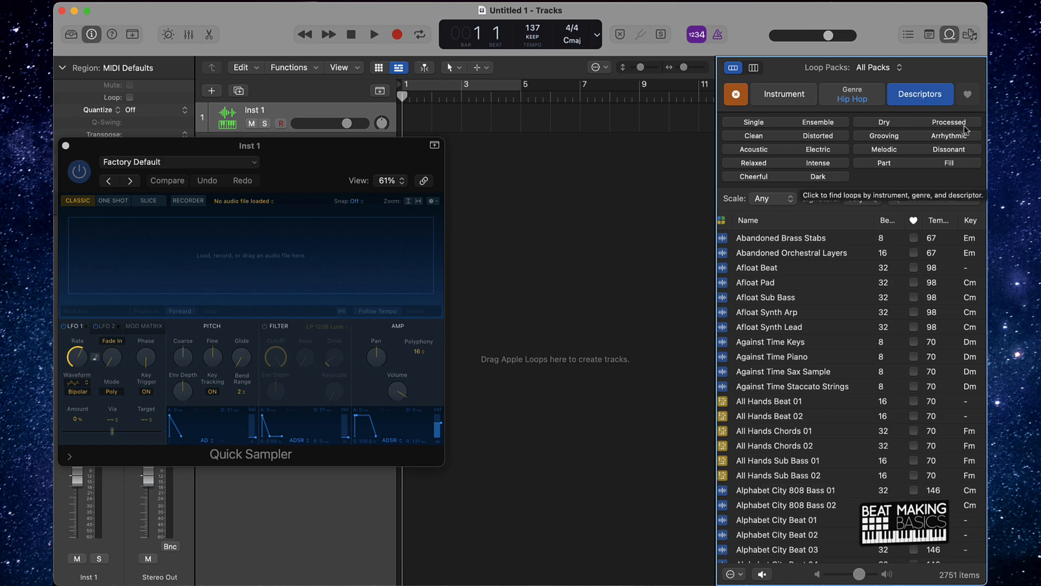
{"action": "left_click", "coordinate": [754, 149]}
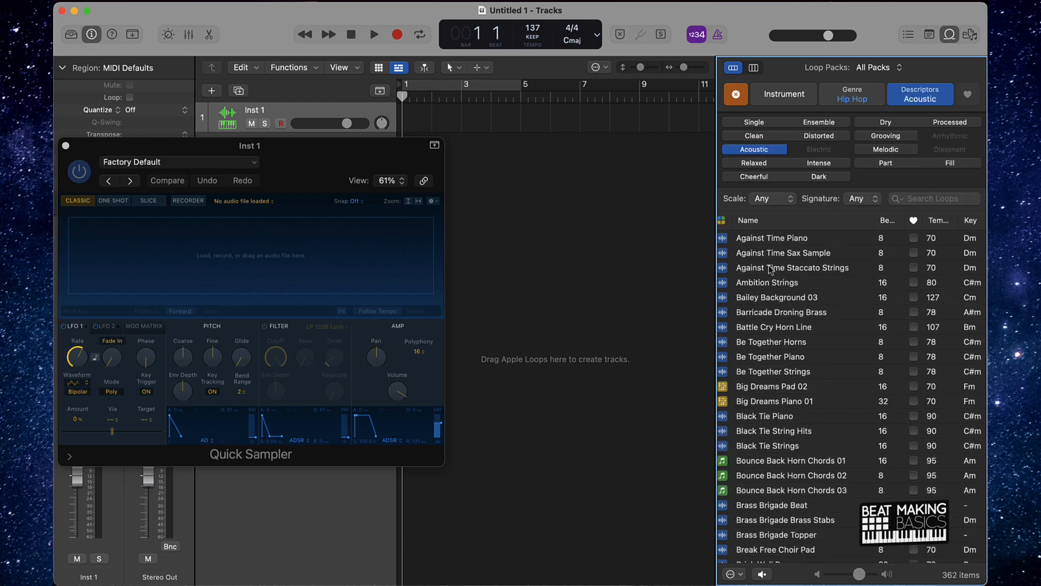
Step: Audition the filtered loops one after another from Against Time Piano down to Barricade Droning Brass, ending with playback stopped
{"action": "left_click", "coordinate": [763, 238]}
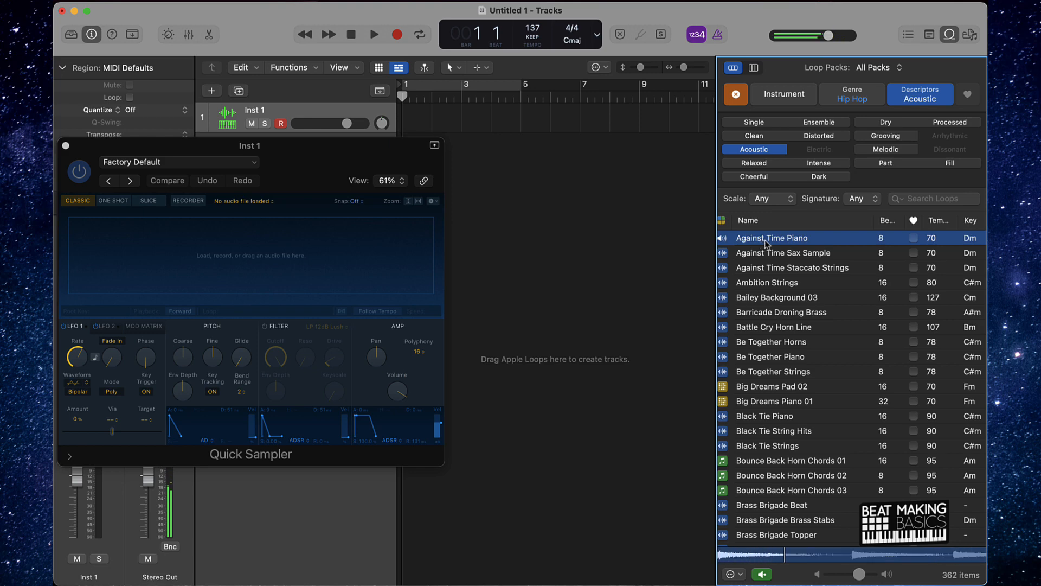
{"action": "left_click", "coordinate": [776, 254]}
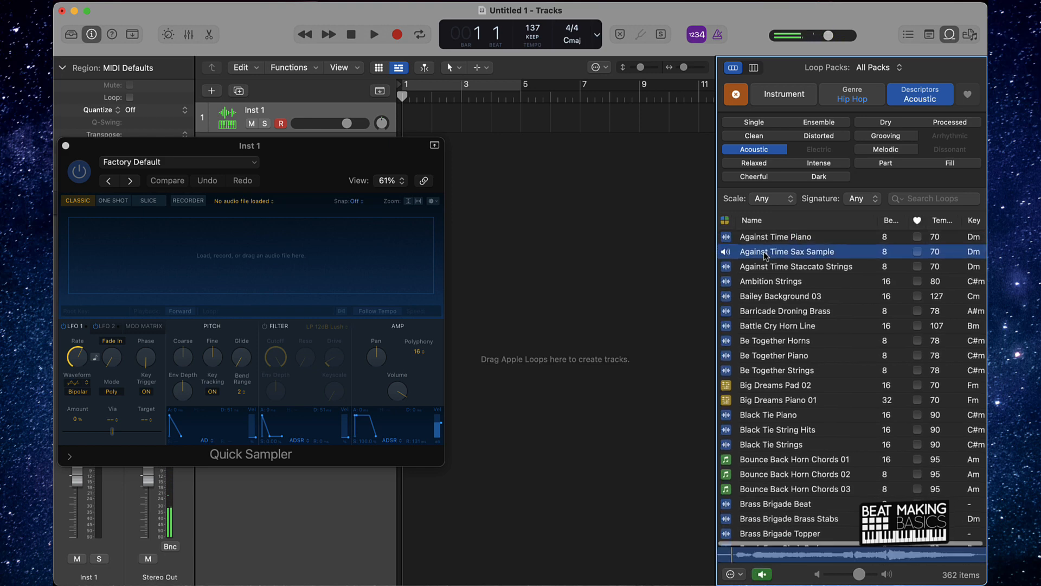
{"action": "left_click", "coordinate": [799, 269]}
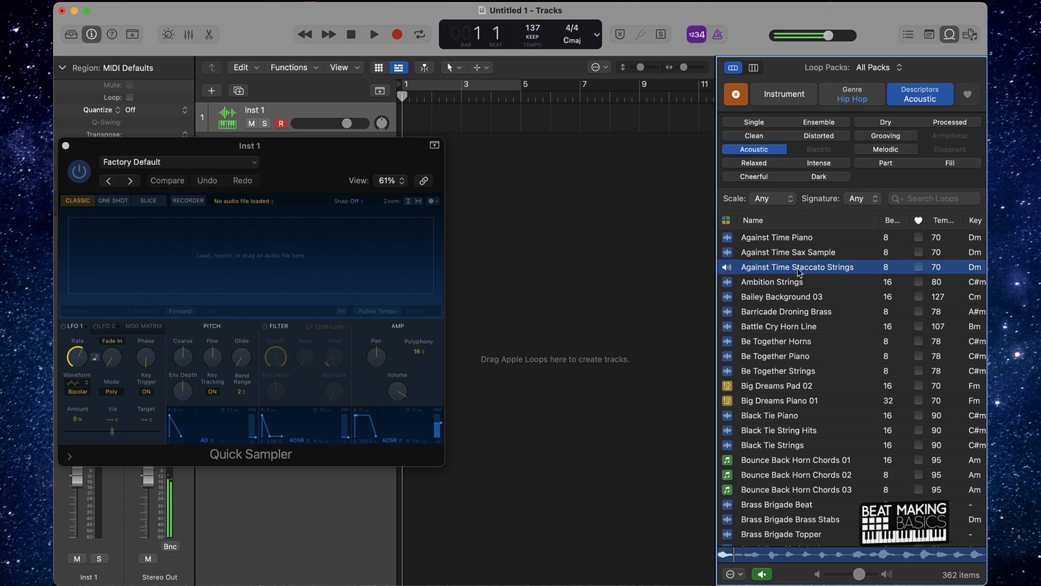
{"action": "left_click", "coordinate": [793, 282]}
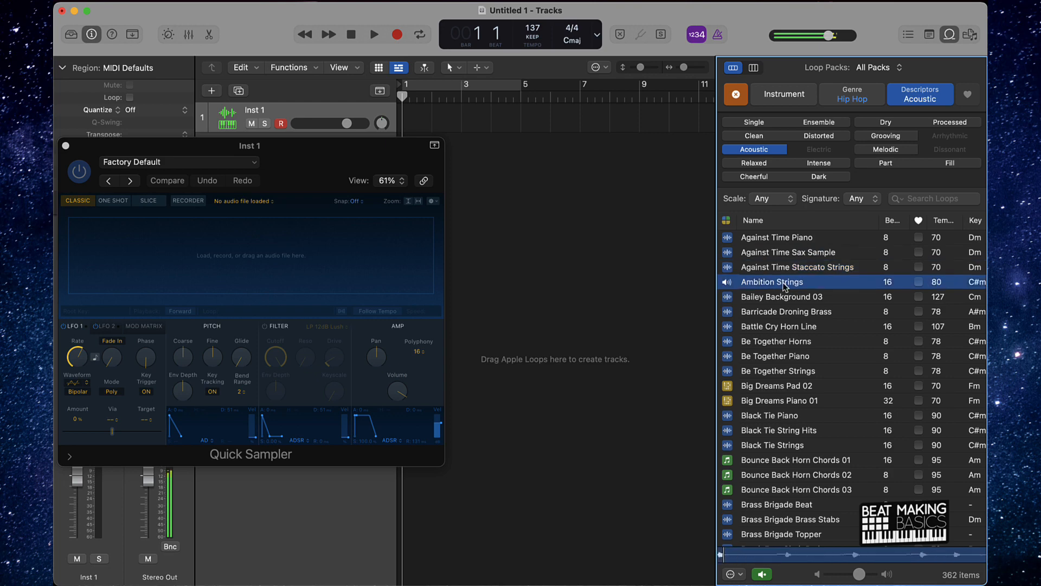
{"action": "left_click", "coordinate": [787, 297]}
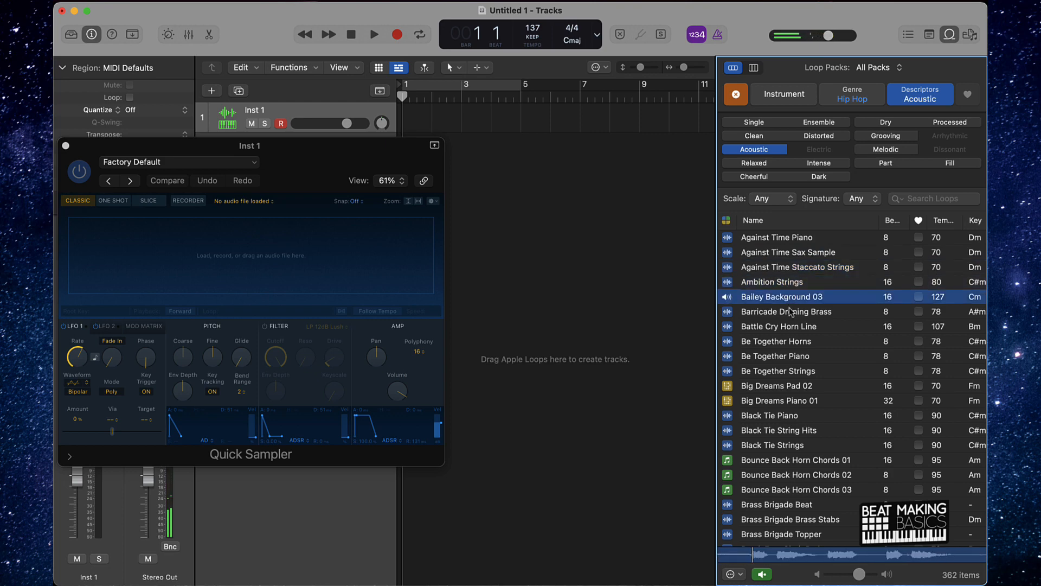
{"action": "left_click", "coordinate": [779, 313]}
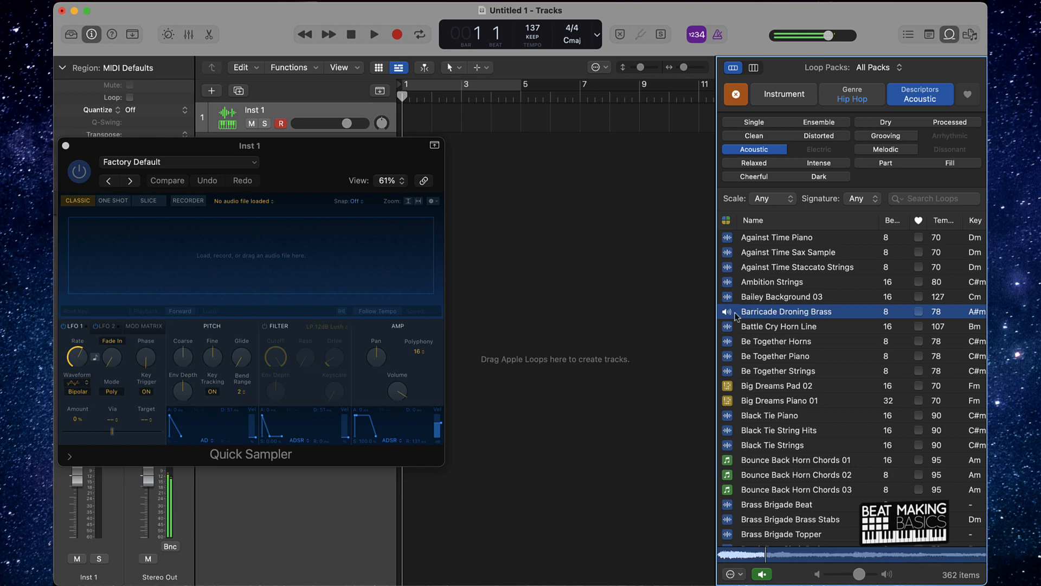
{"action": "left_click", "coordinate": [764, 316]}
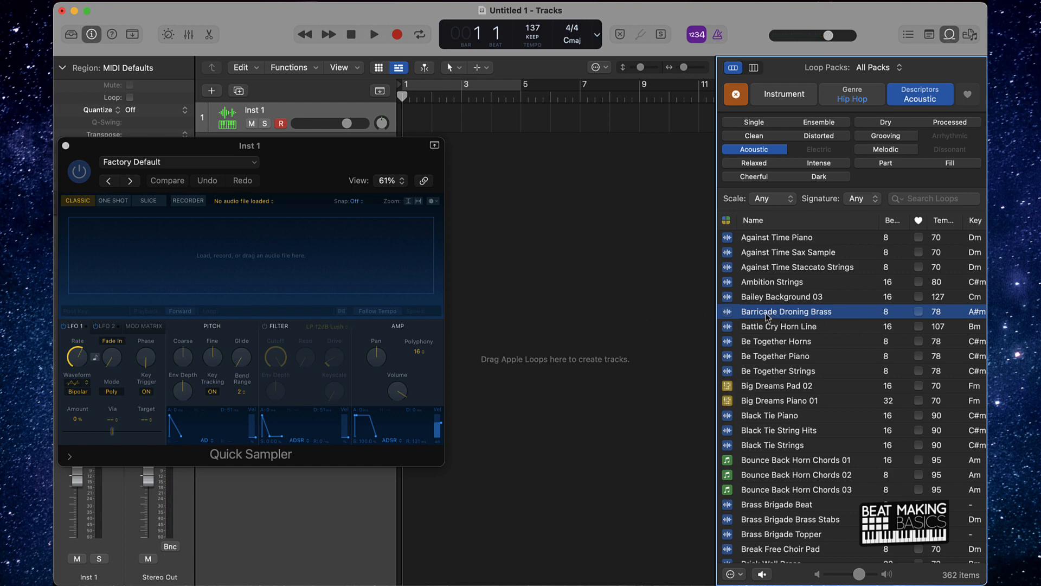
Step: Load the Barricade Droning Brass loop into Quick Sampler, with Flex enabled and the loop mode set to No Loop
{"action": "left_click_drag", "start_coordinate": [762, 316], "coordinate": [165, 271]}
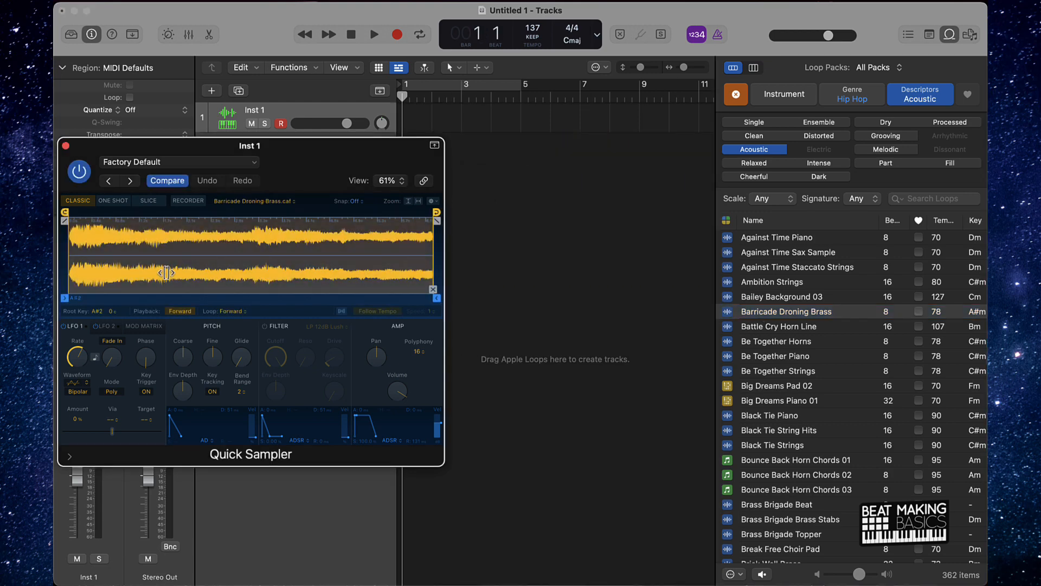
{"action": "left_click", "coordinate": [342, 312]}
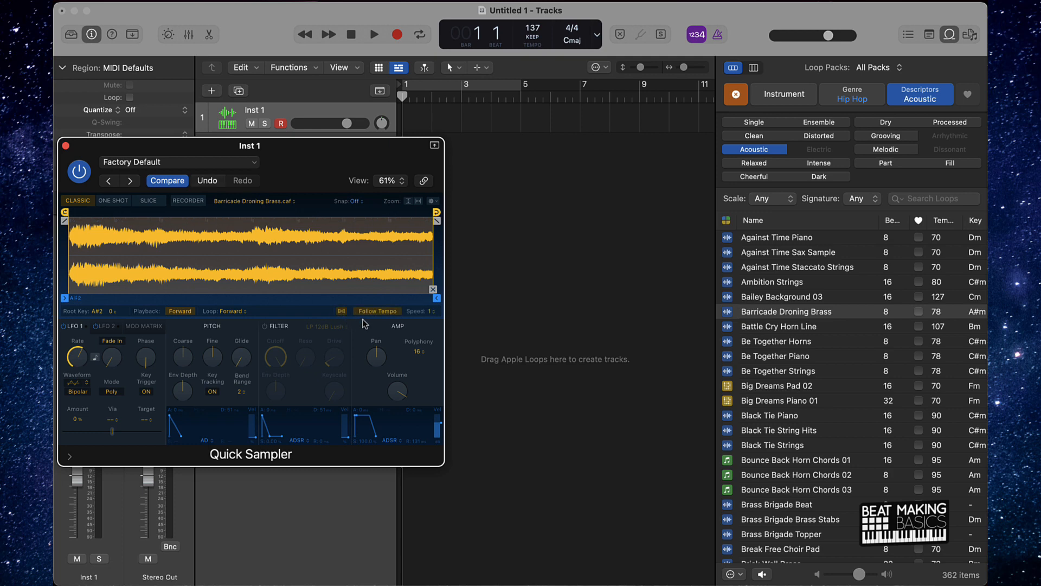
{"action": "left_click", "coordinate": [229, 312]}
{"action": "left_click", "coordinate": [228, 300]}
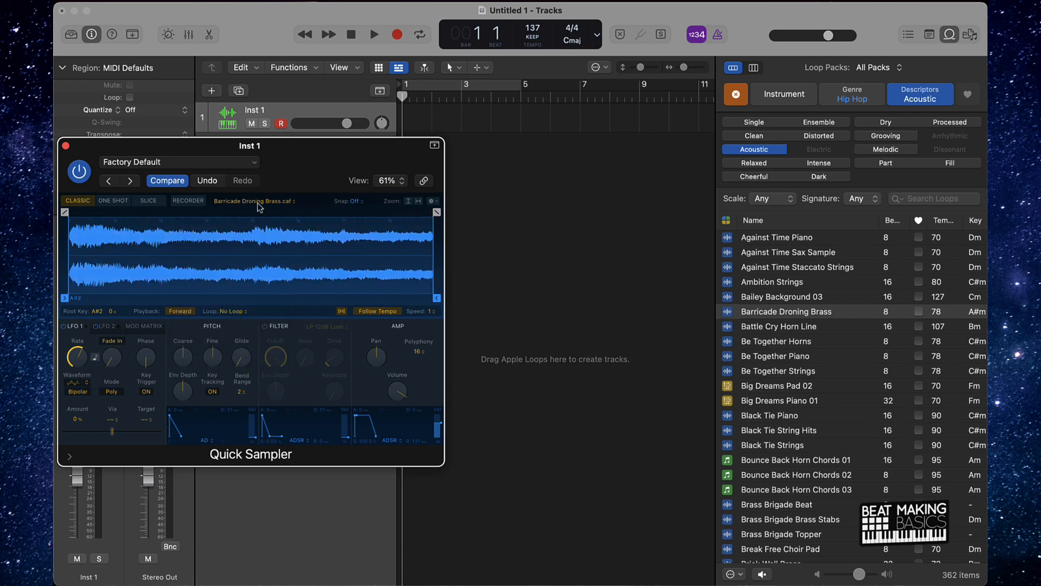
Step: Audition the brass sample at several pitches with the on-screen keyboard in piano layout, and close the Quick Sampler window
{"action": "key", "text": "super+k"}
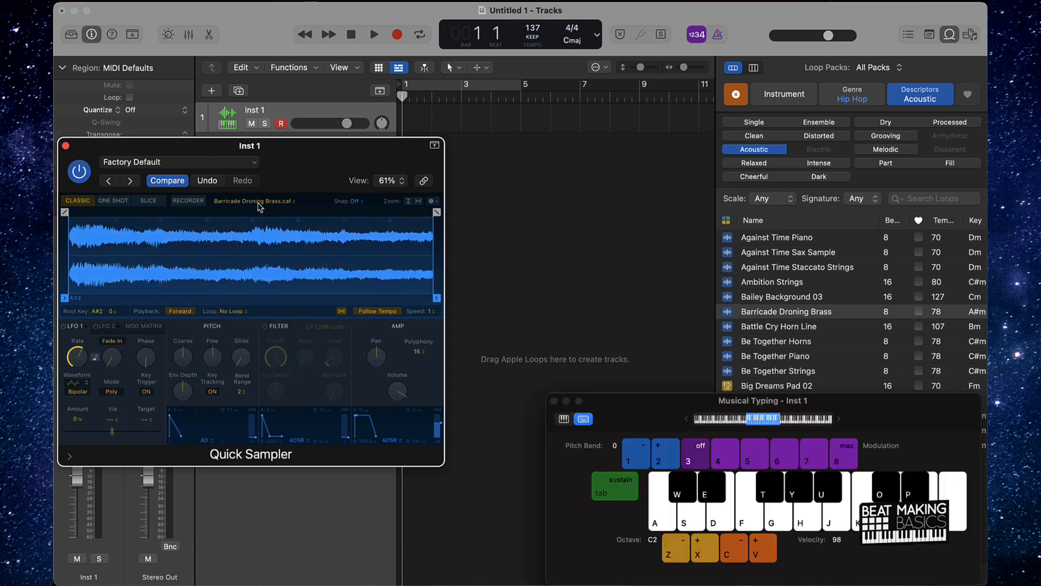
{"action": "left_click", "coordinate": [563, 420]}
{"action": "key", "text": "a"}
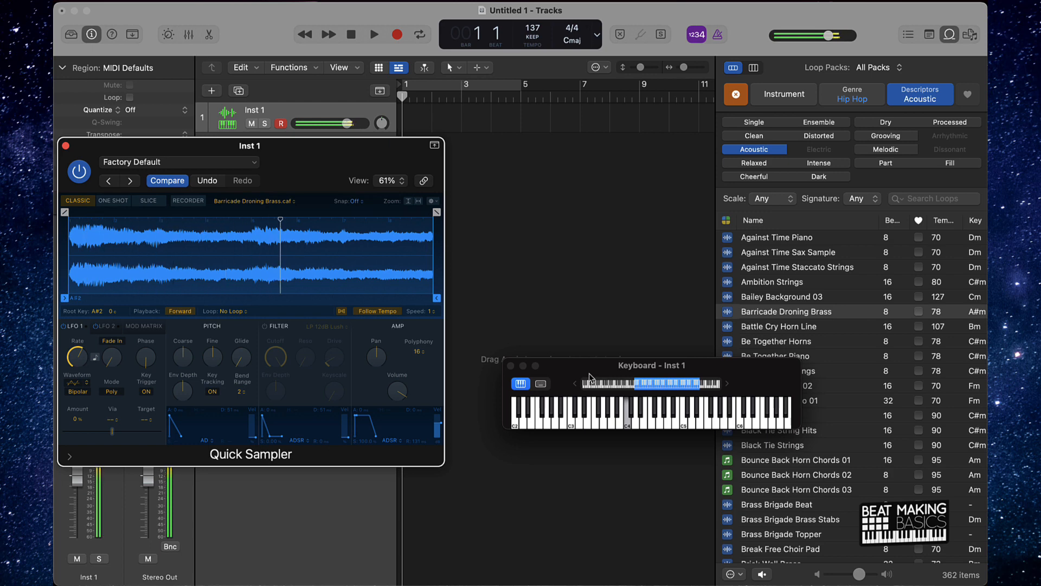
{"action": "key", "text": "a"}
{"action": "key", "text": "a"}
{"action": "key", "text": "g"}
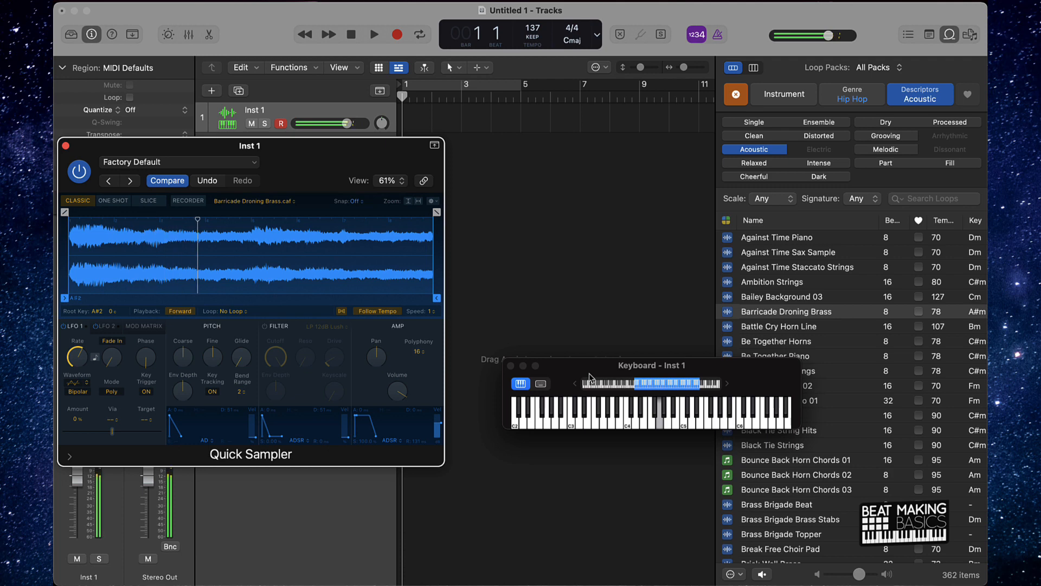
{"action": "key", "text": "g"}
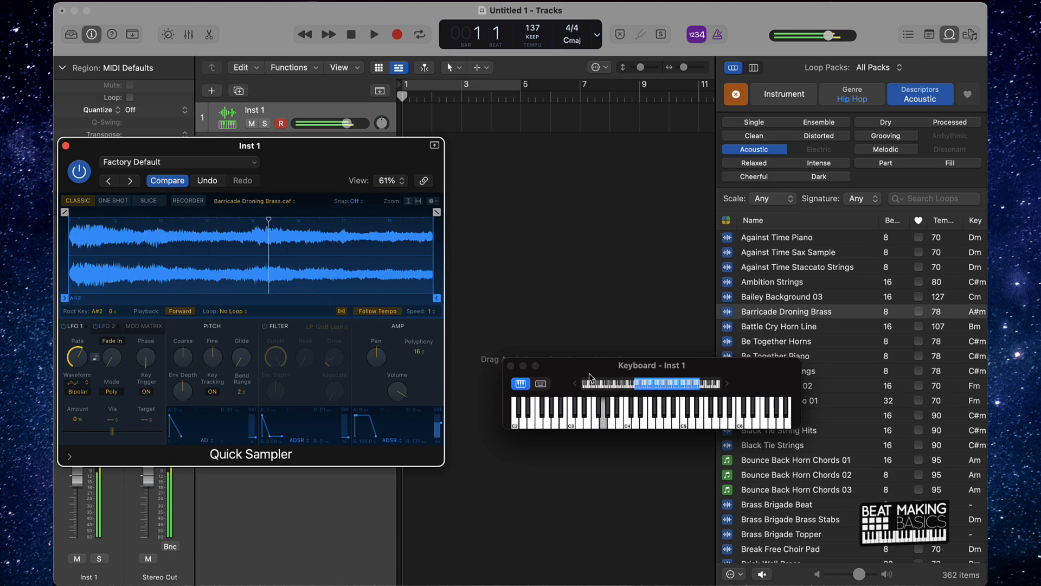
{"action": "key", "text": "g"}
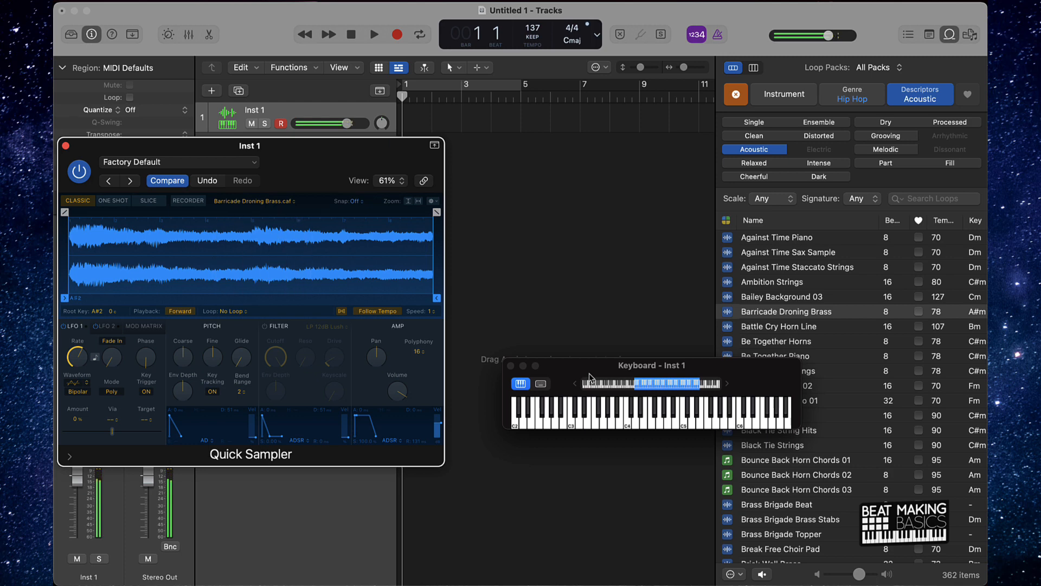
{"action": "left_click", "coordinate": [65, 146]}
Step: Turn on the cycle range over the first four bars and record two long brass notes on the Inst 1 track
{"action": "left_click", "coordinate": [448, 82]}
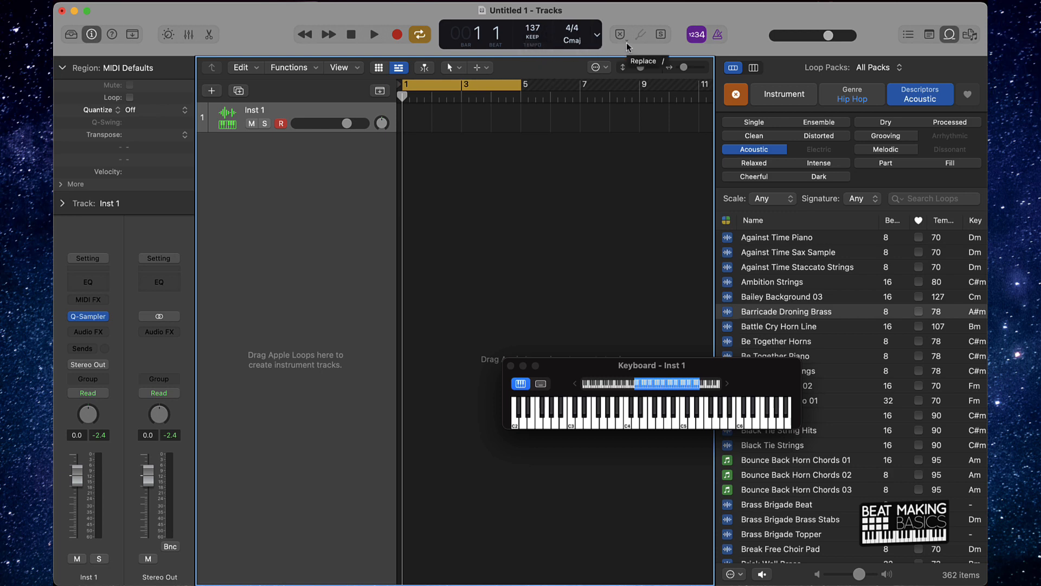
{"action": "key", "text": "r"}
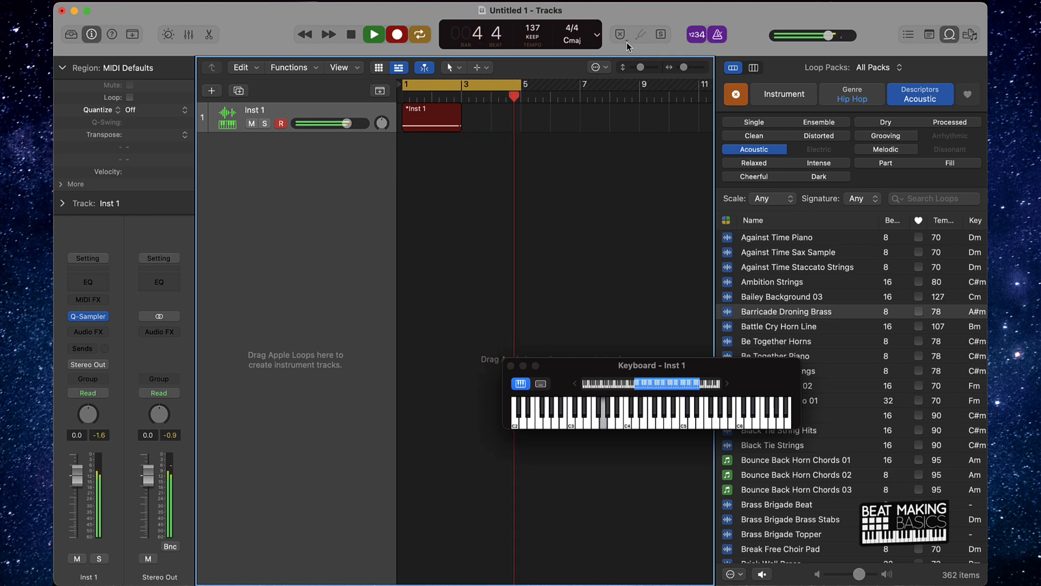
{"action": "key", "text": "space"}
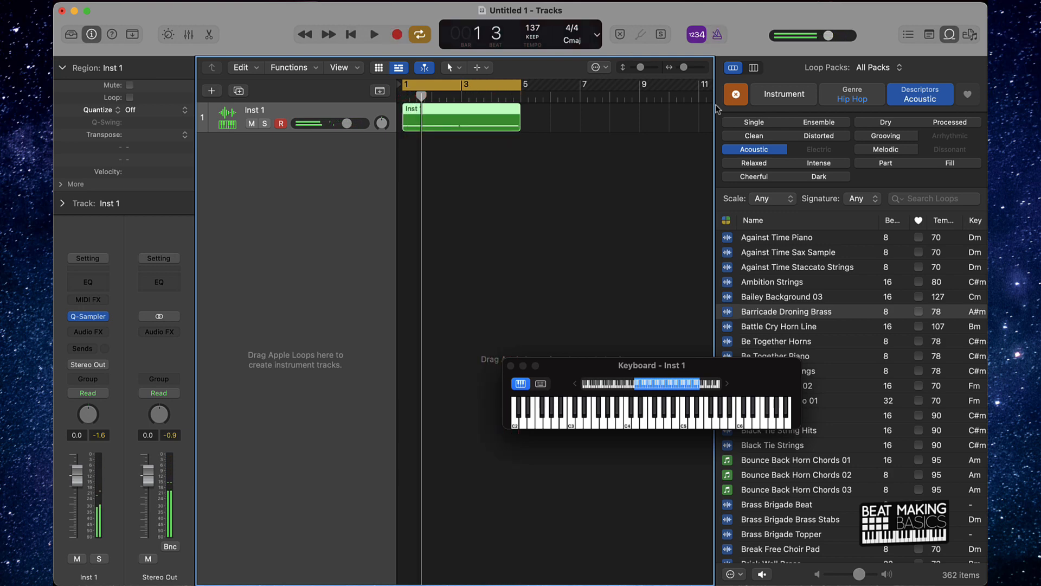
Step: Open the Inst 1 region in the Piano Roll, hide the Loop Browser, and quantize both brass notes to 1/16 notes
{"action": "double_click", "coordinate": [468, 121]}
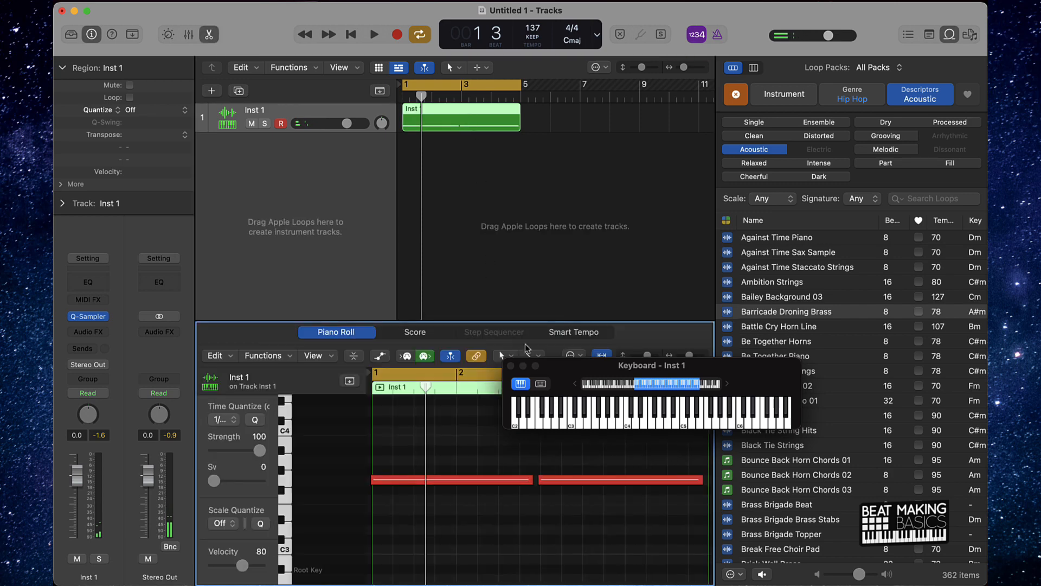
{"action": "left_click_drag", "start_coordinate": [607, 366], "coordinate": [555, 200]}
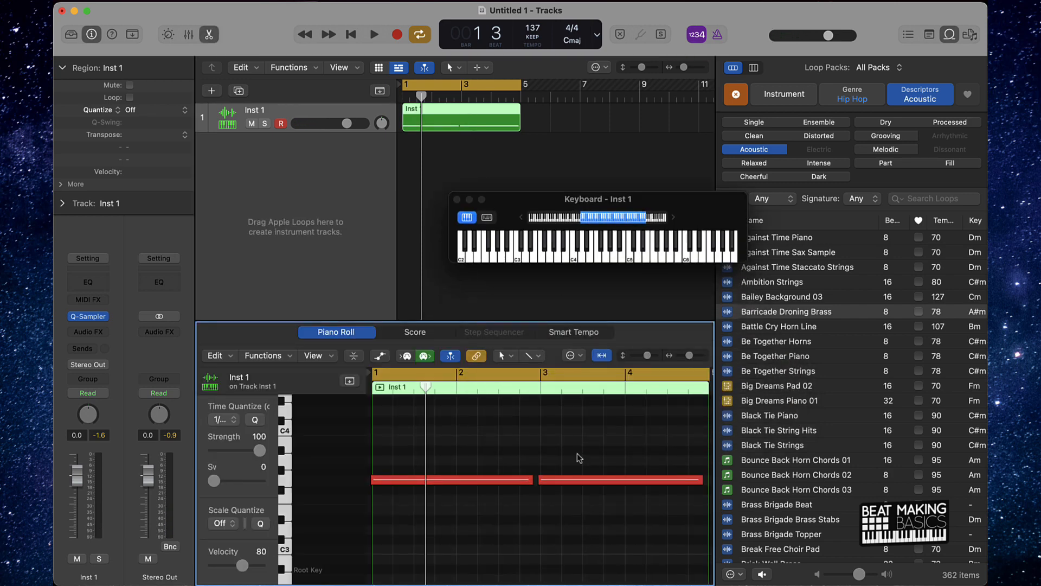
{"action": "key", "text": "super+a"}
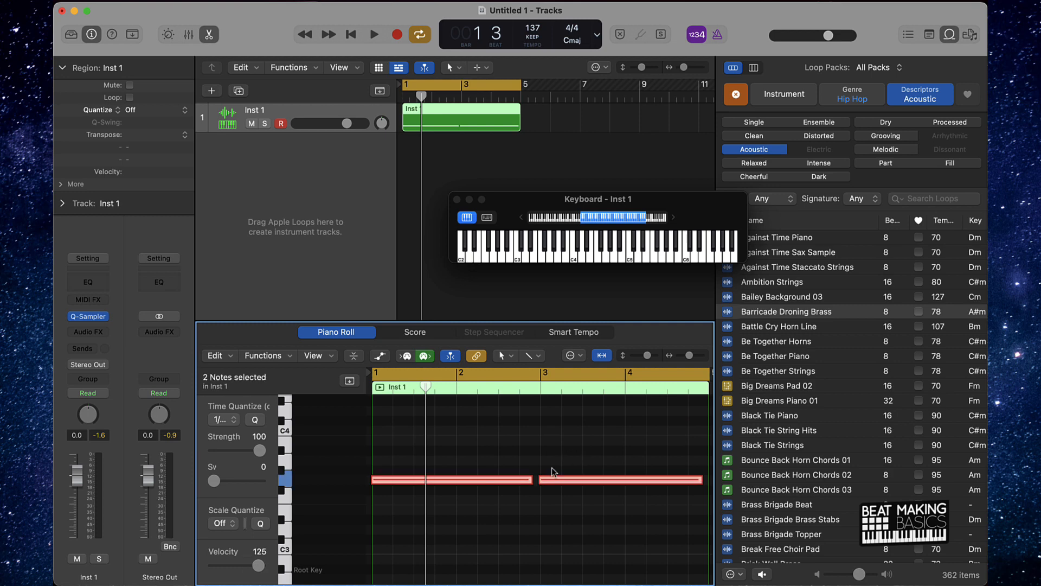
{"action": "left_click", "coordinate": [210, 35]}
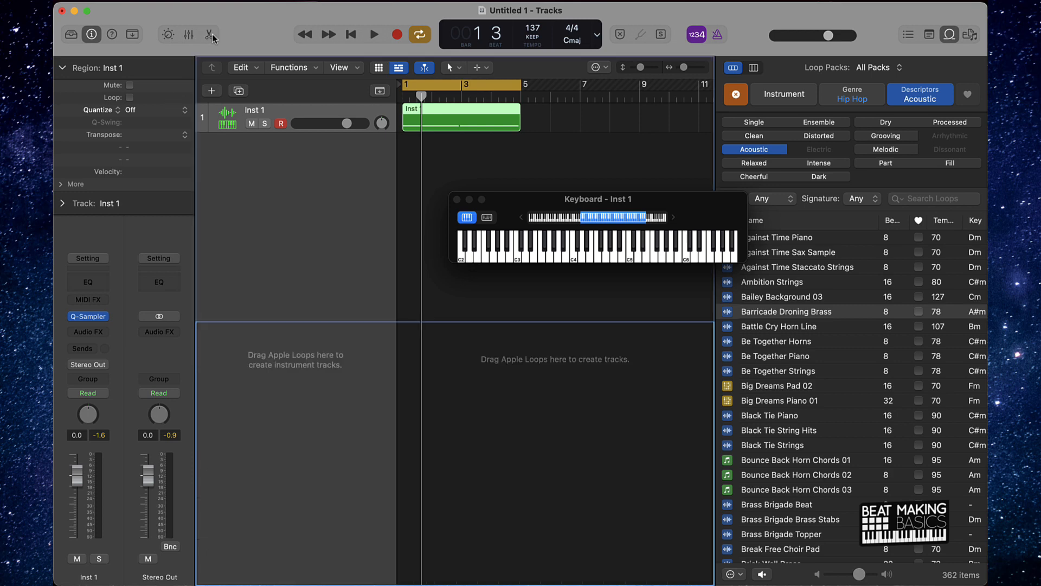
{"action": "double_click", "coordinate": [448, 116]}
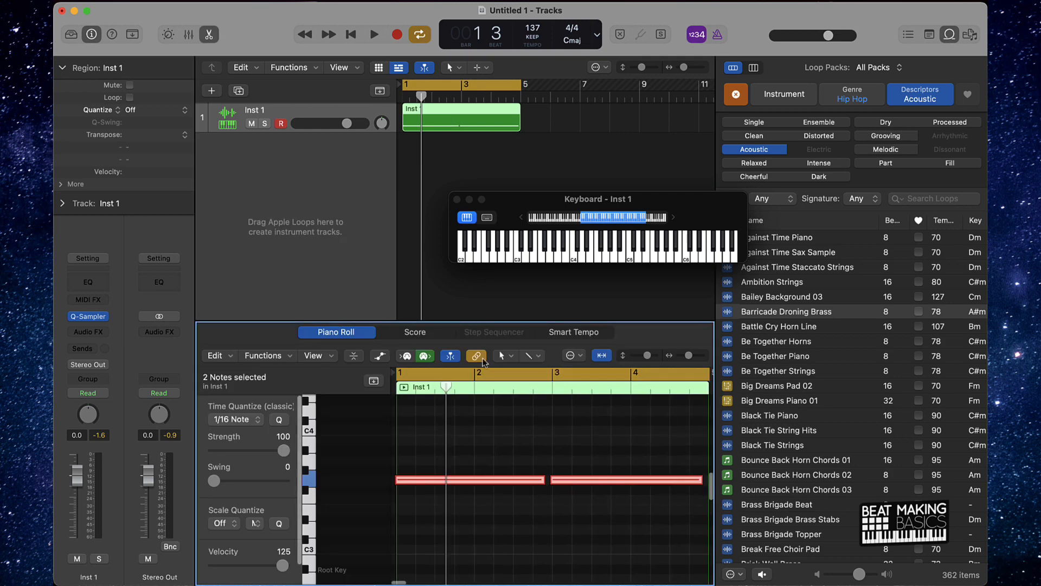
{"action": "left_click", "coordinate": [949, 34]}
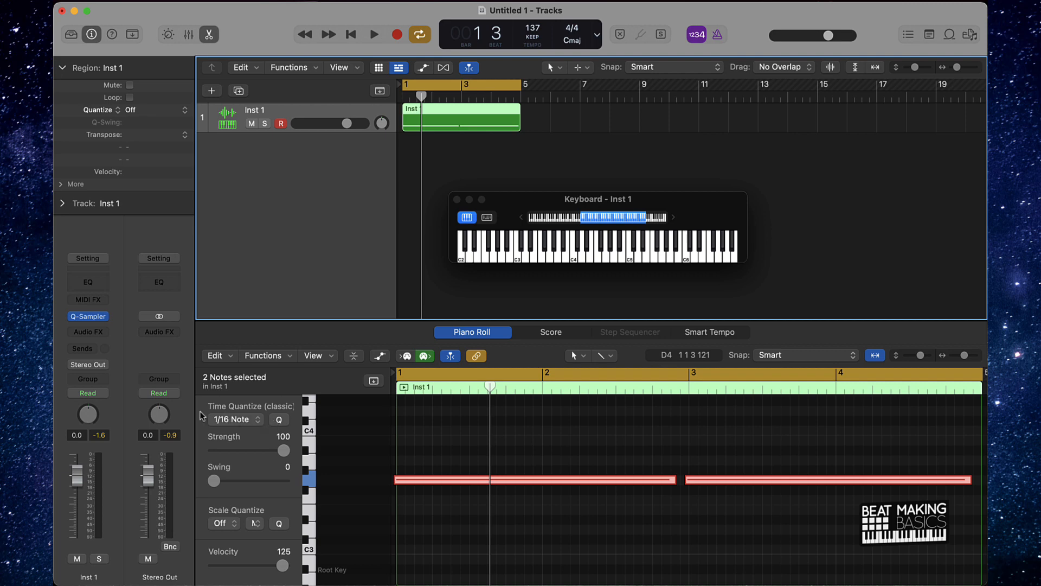
{"action": "left_click", "coordinate": [279, 420]}
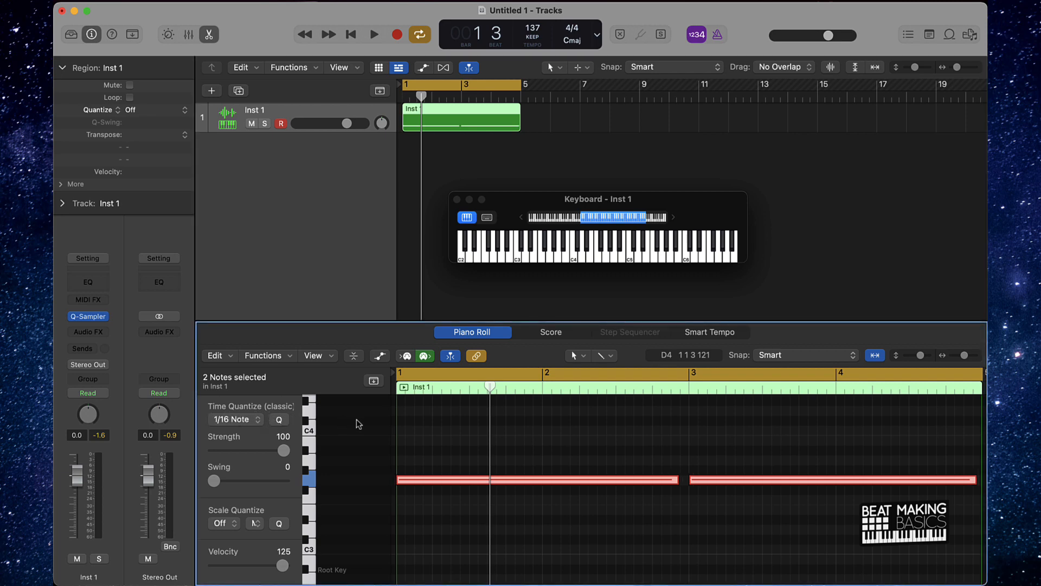
Step: Force legato on the two brass notes by trimming note ends to the following notes, and play back the result
{"action": "right_click", "coordinate": [656, 481]}
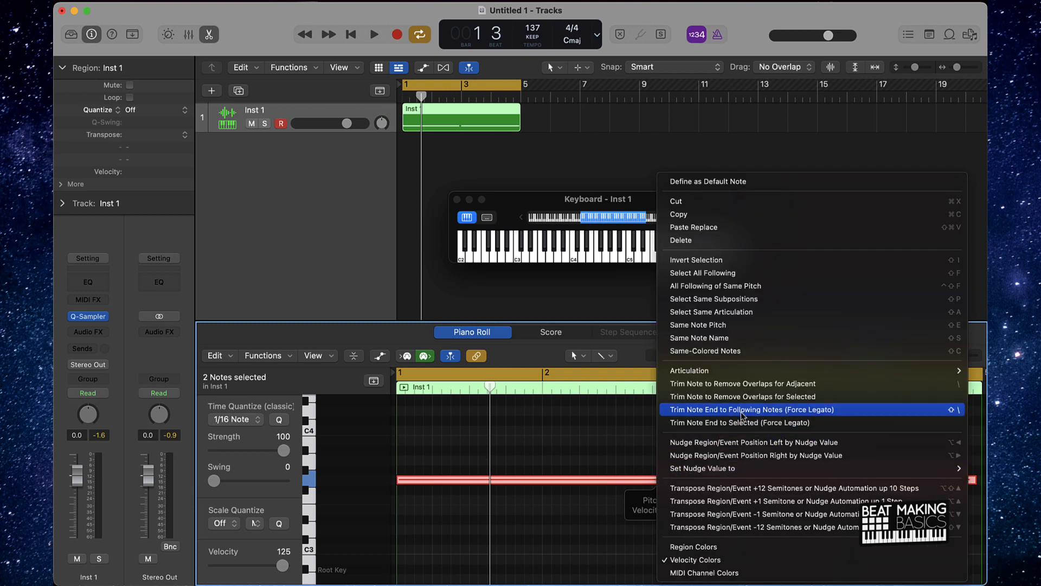
{"action": "left_click", "coordinate": [782, 410]}
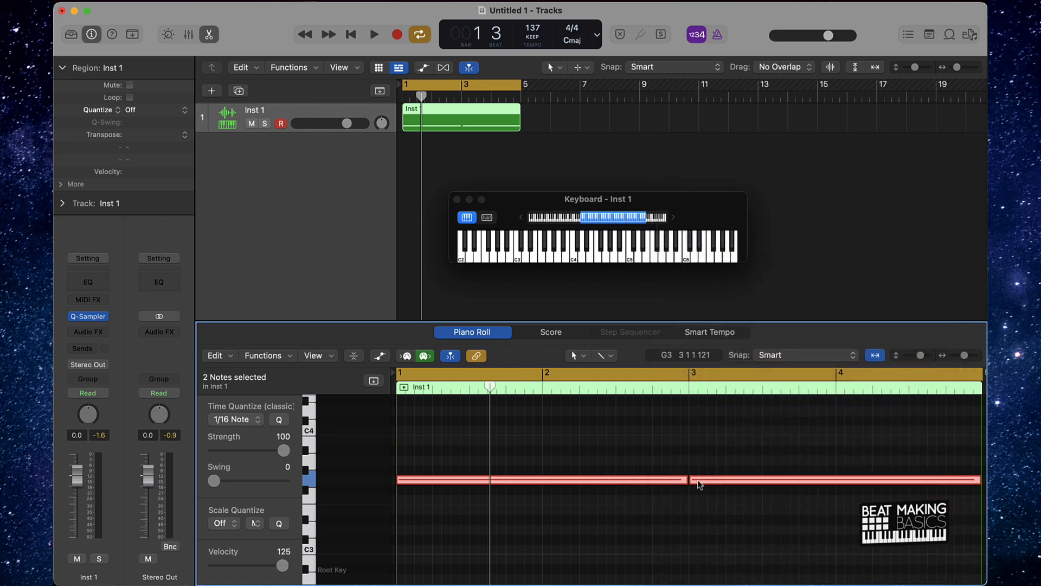
{"action": "scroll", "coordinate": [830, 499], "scroll_direction": "right", "scroll_amount": 3}
{"action": "left_click", "coordinate": [738, 445]}
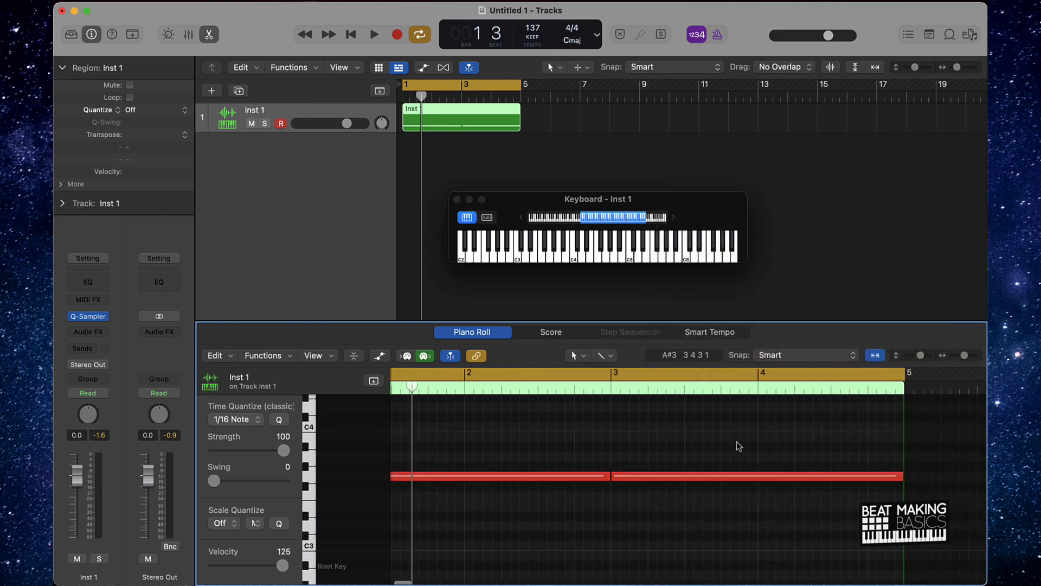
{"action": "key", "text": "space"}
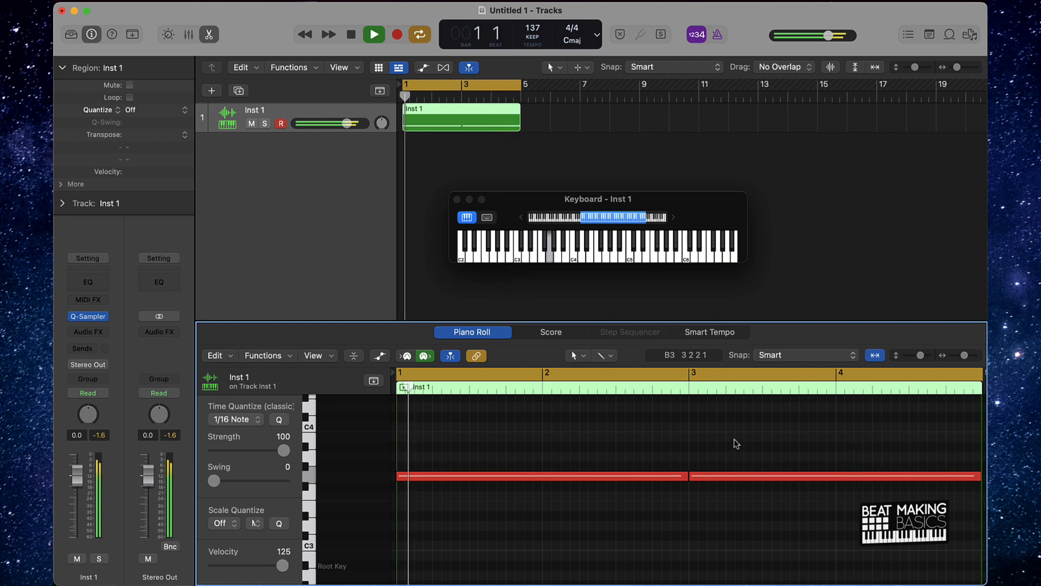
{"action": "key", "text": "space"}
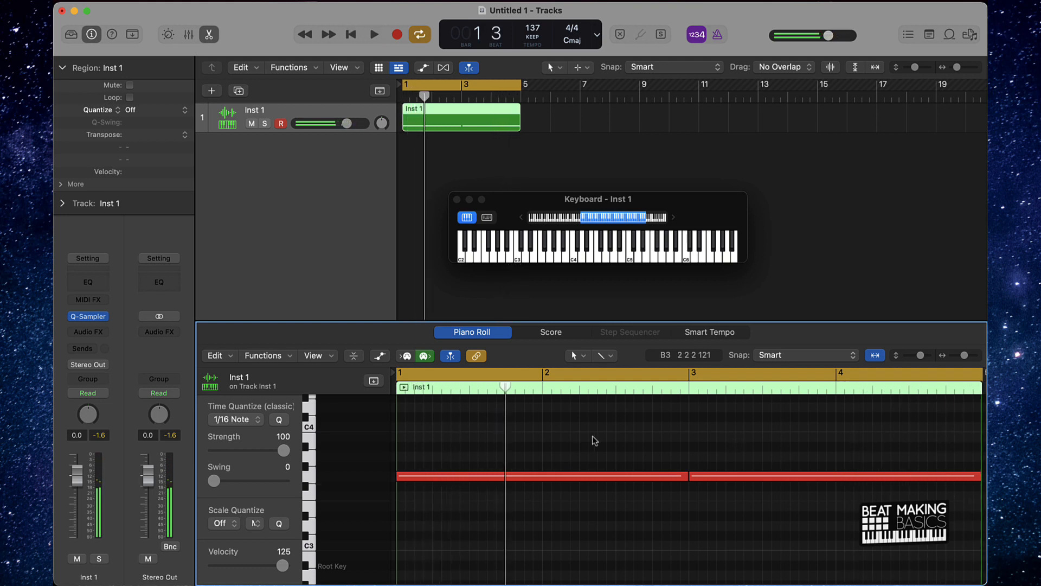
Step: Create a software instrument track with Quick Sampler (Single Sample), and arrange its windows beside the reopened Loop Browser
{"action": "left_click", "coordinate": [211, 90]}
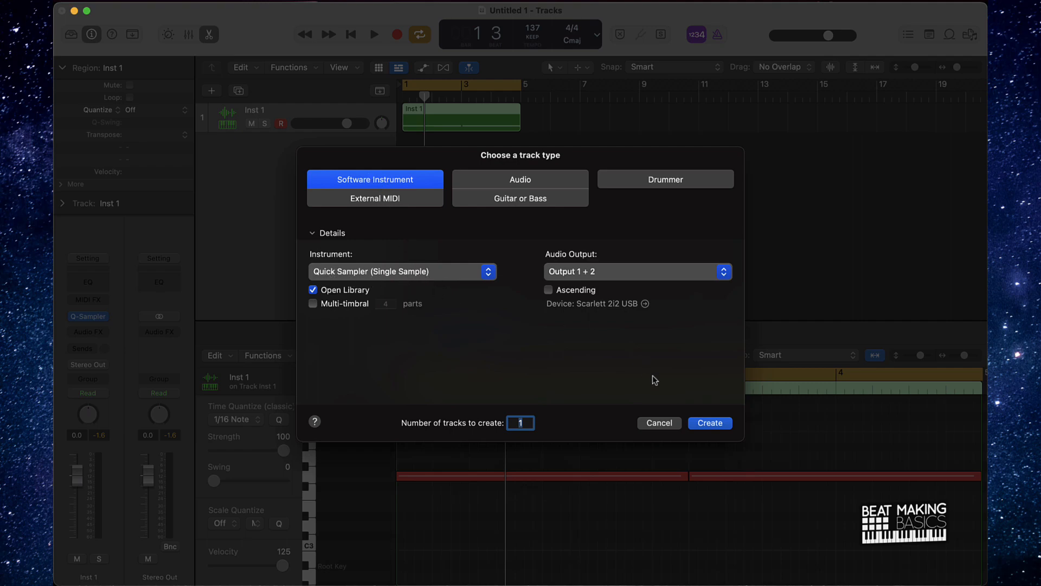
{"action": "left_click", "coordinate": [709, 421]}
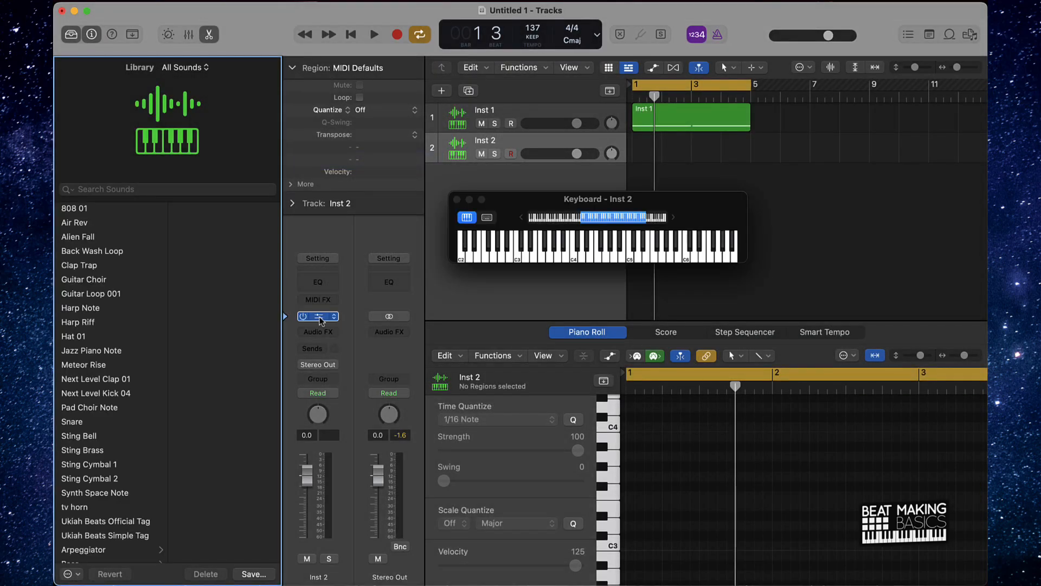
{"action": "key", "text": "v"}
{"action": "left_click", "coordinate": [949, 34]}
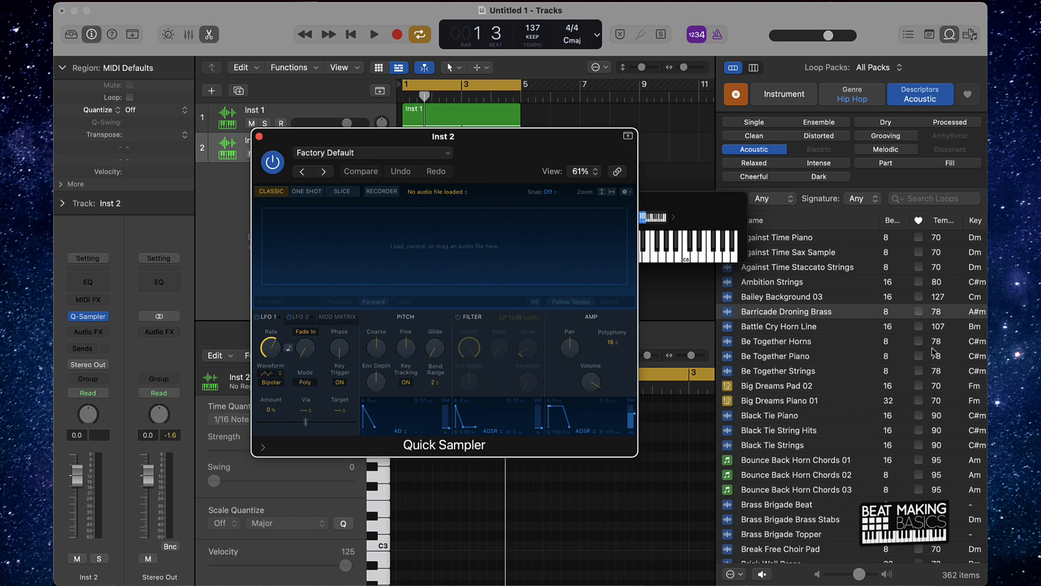
{"action": "scroll", "coordinate": [969, 333], "scroll_direction": "right", "scroll_amount": 2}
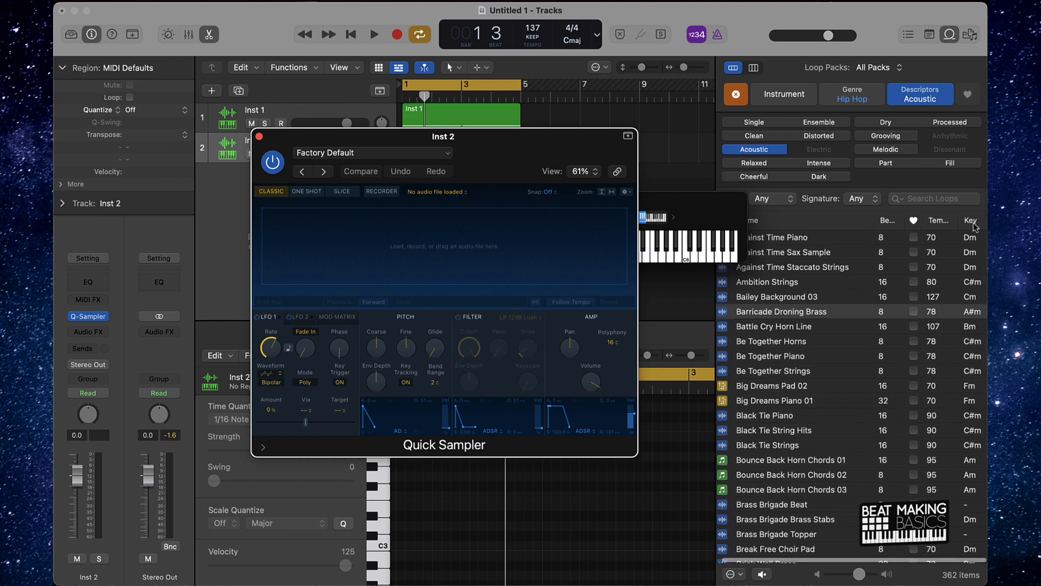
{"action": "left_click_drag", "start_coordinate": [706, 207], "coordinate": [416, 55]}
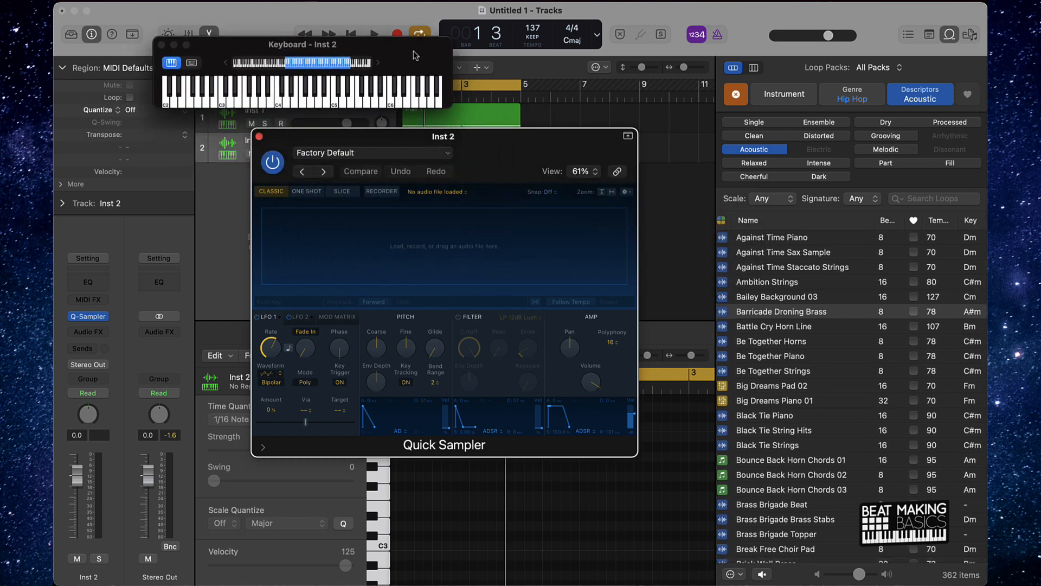
{"action": "left_click_drag", "start_coordinate": [535, 142], "coordinate": [480, 147]}
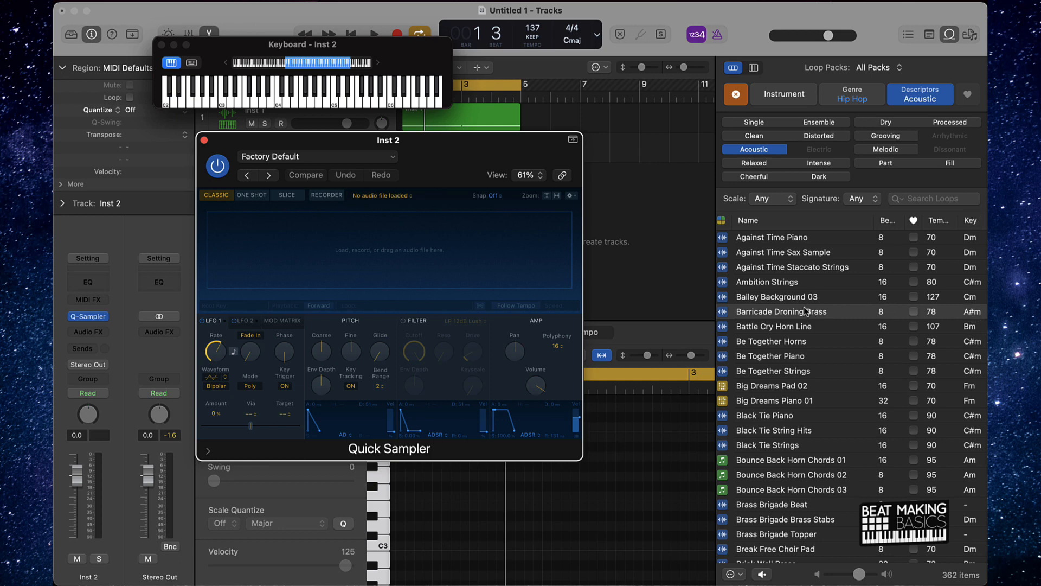
Step: Sort the Apple Loops by key and find the loops in A#m, the brass loop's key
{"action": "left_click_drag", "start_coordinate": [797, 313], "coordinate": [564, 284]}
{"action": "left_click_drag", "start_coordinate": [333, 253], "coordinate": [445, 350]}
{"action": "scroll", "coordinate": [858, 329], "scroll_direction": "down", "scroll_amount": 1}
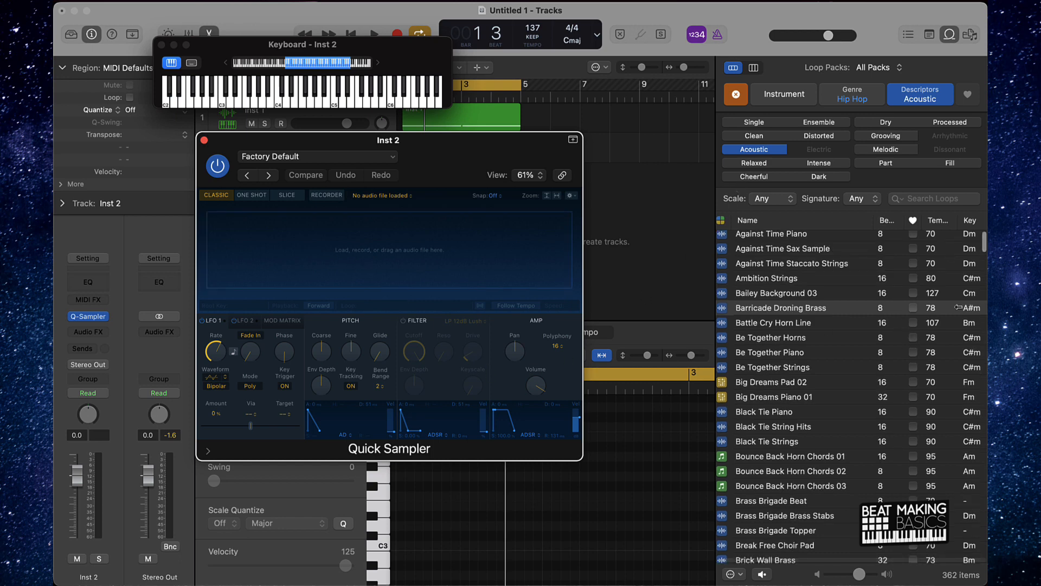
{"action": "left_click", "coordinate": [971, 224]}
{"action": "left_click", "coordinate": [971, 222]}
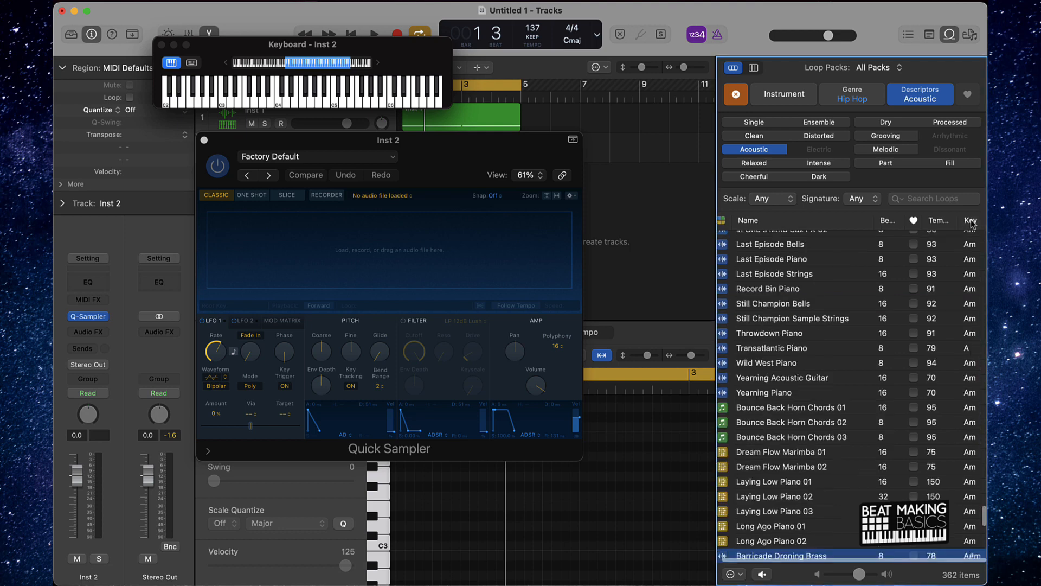
{"action": "scroll", "coordinate": [955, 374], "scroll_direction": "down", "scroll_amount": 10}
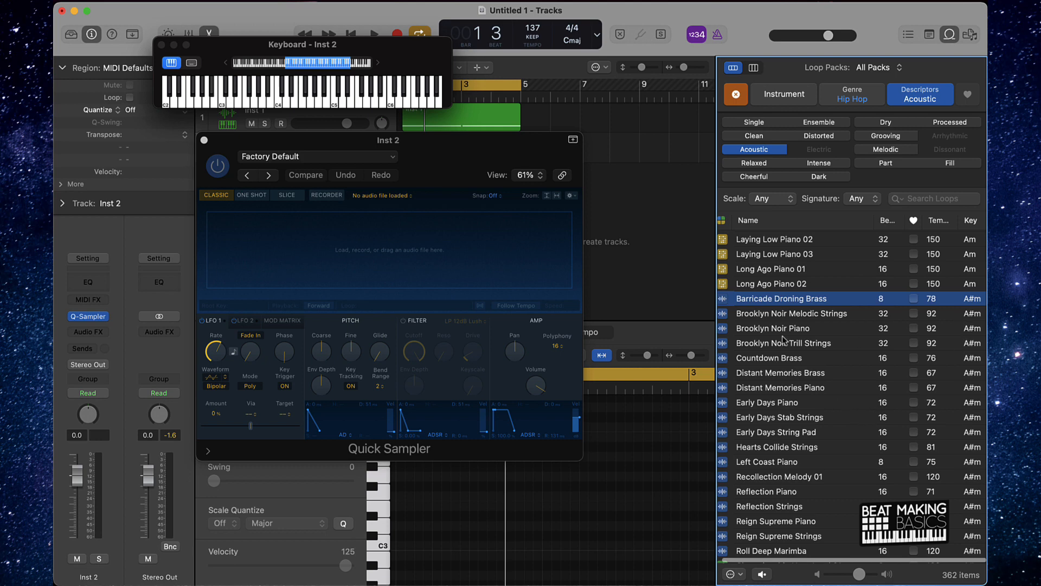
Step: Audition Brooklyn Noir Melodic Strings and Brooklyn Noir Piano, then load Brooklyn Noir Piano into Quick Sampler with Flex enabled and close its window
{"action": "left_click", "coordinate": [787, 314]}
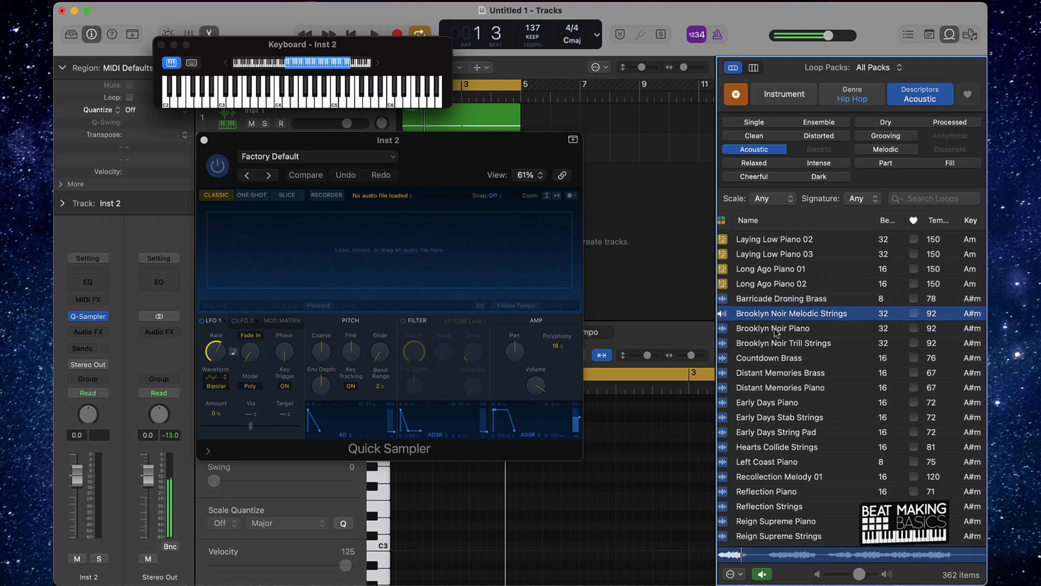
{"action": "left_click", "coordinate": [774, 328]}
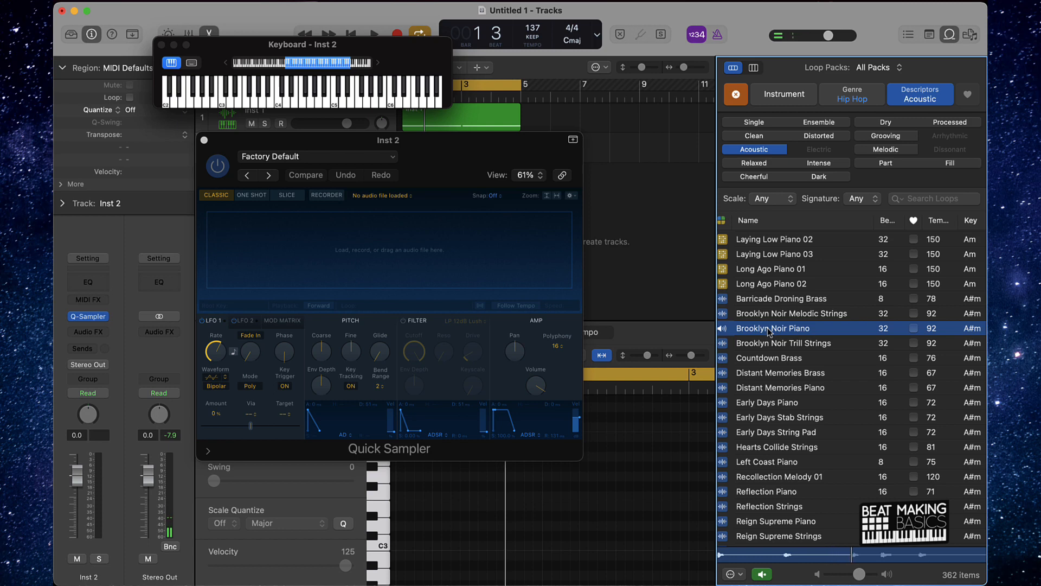
{"action": "left_click_drag", "start_coordinate": [771, 331], "coordinate": [362, 269]}
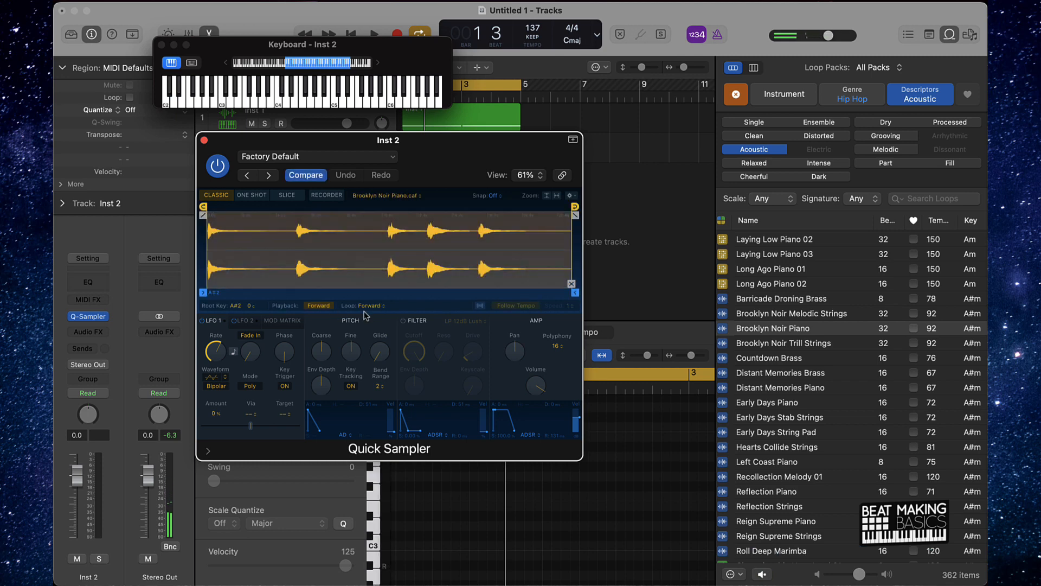
{"action": "left_click", "coordinate": [480, 306]}
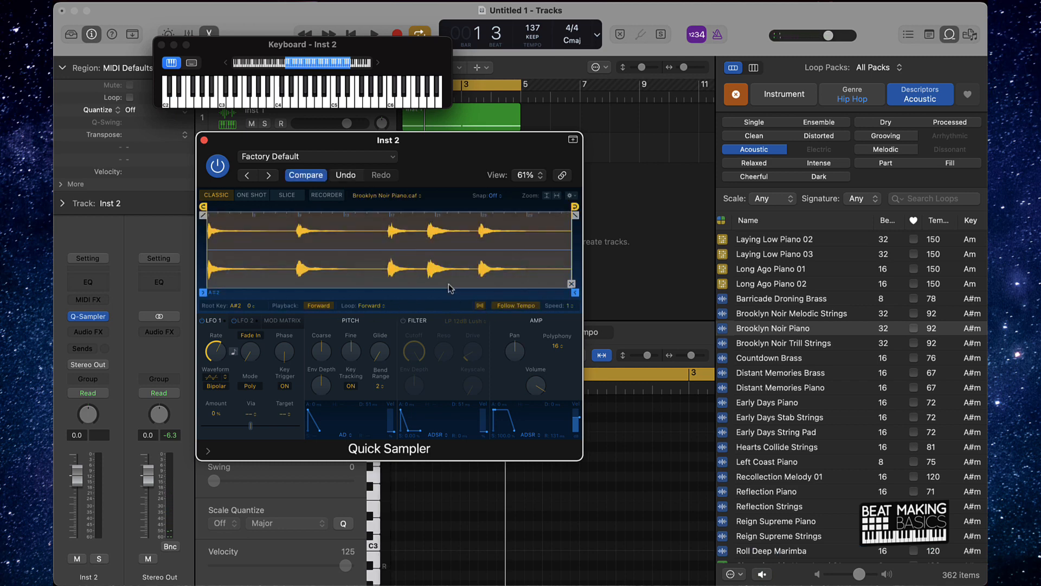
{"action": "left_click", "coordinate": [204, 140]}
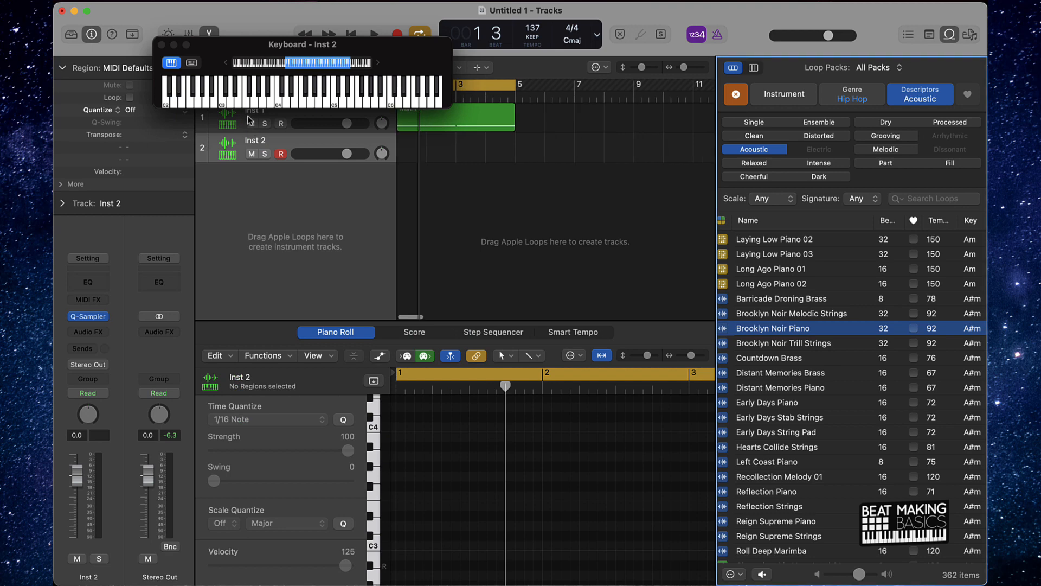
Step: Record two long C3 piano notes on the Inst 2 track over the four-bar cycle, and lower the Inst 1 volume
{"action": "left_click_drag", "start_coordinate": [301, 46], "coordinate": [397, 216]}
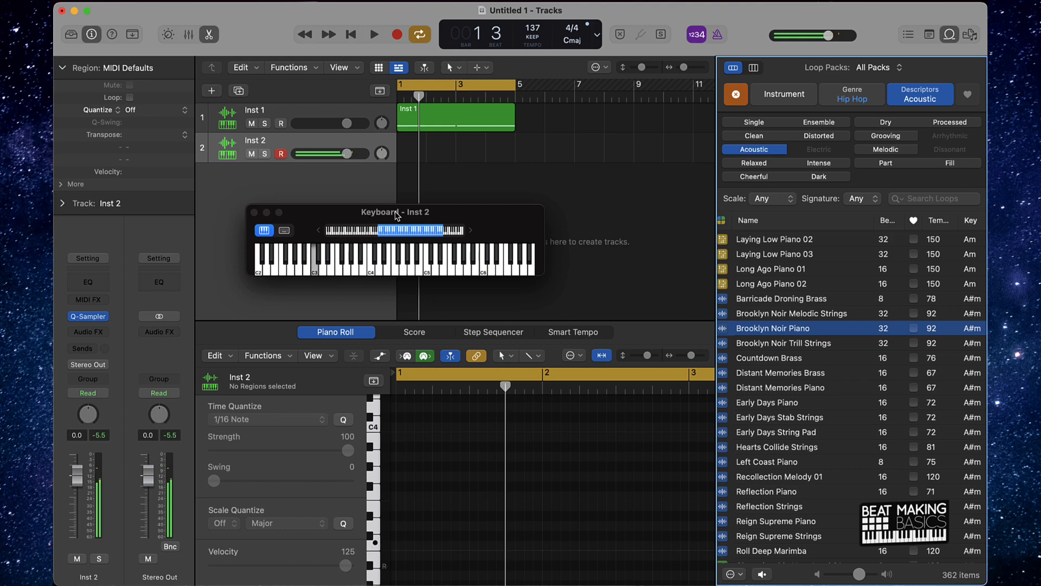
{"action": "key", "text": "r"}
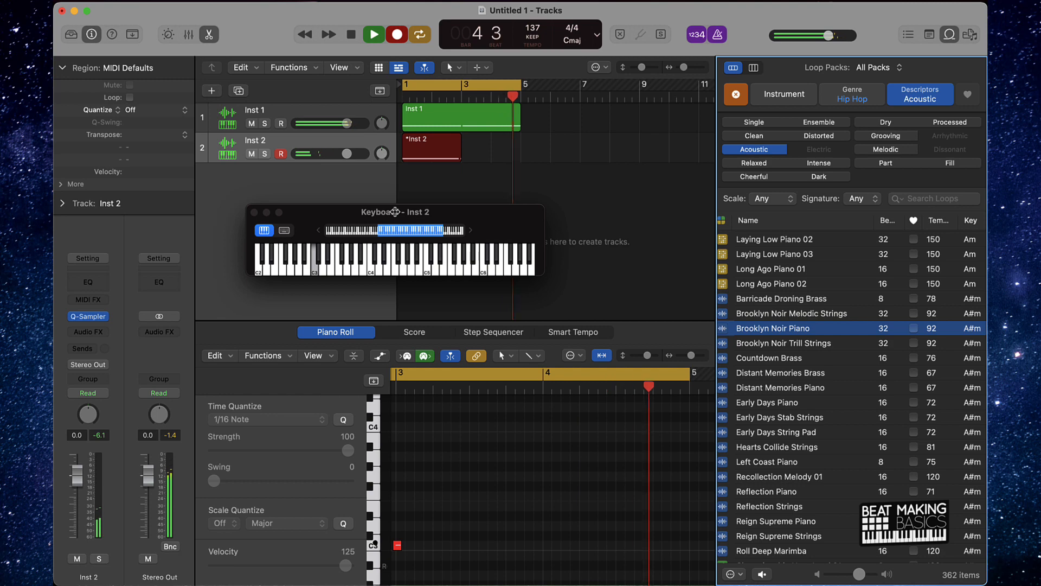
{"action": "key", "text": "space"}
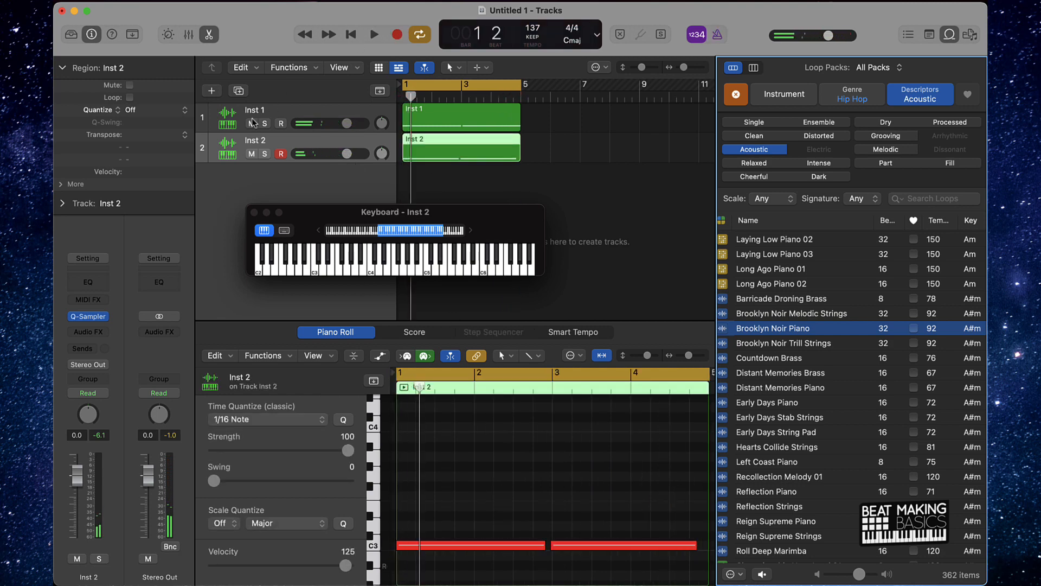
{"action": "left_click_drag", "start_coordinate": [346, 123], "coordinate": [330, 124]}
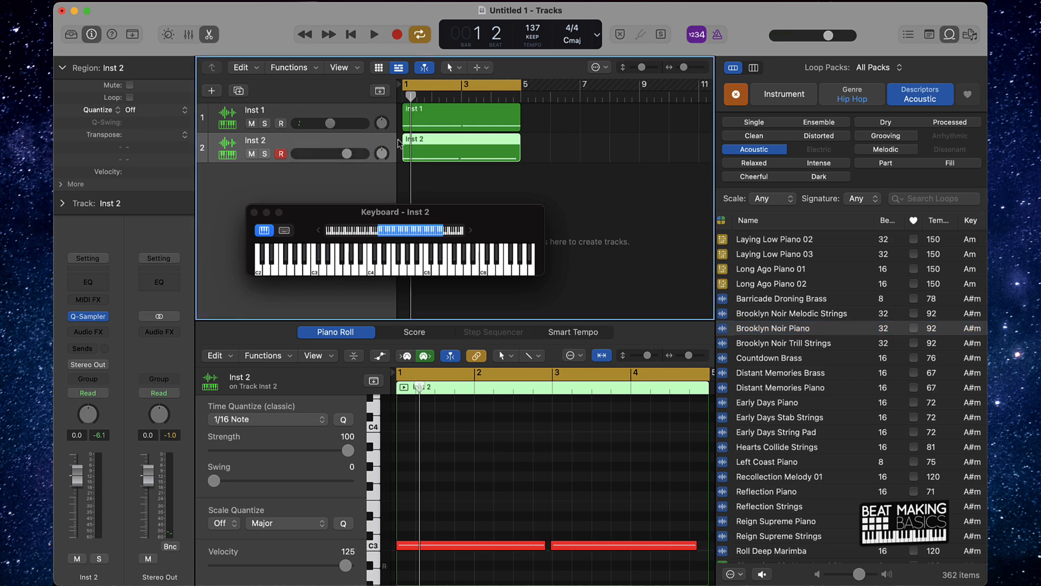
Step: Force legato on both Inst 2 piano notes by trimming note ends to the following notes
{"action": "left_click", "coordinate": [522, 453]}
{"action": "key", "text": "super+a"}
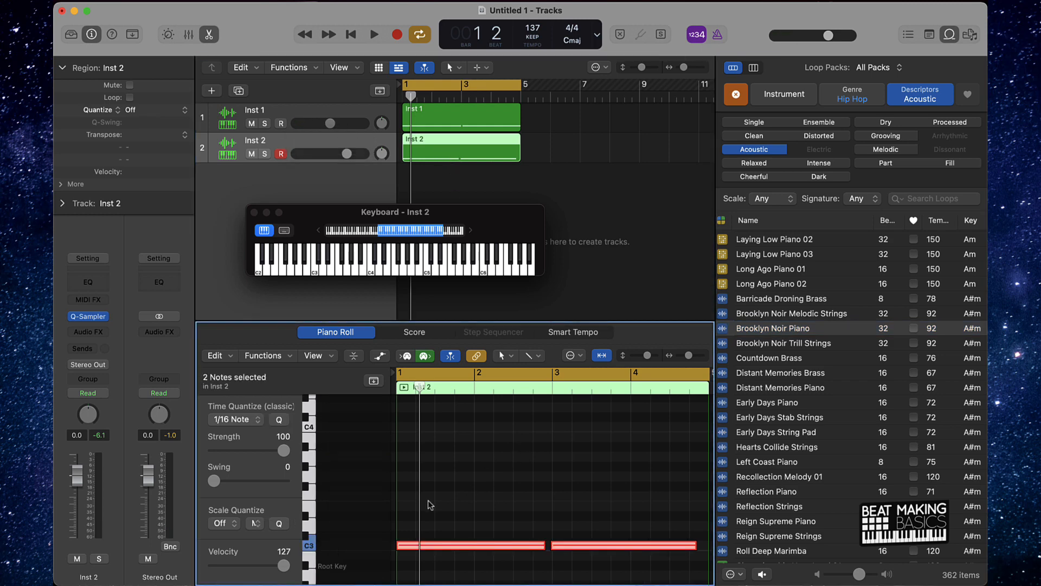
{"action": "right_click", "coordinate": [499, 546]}
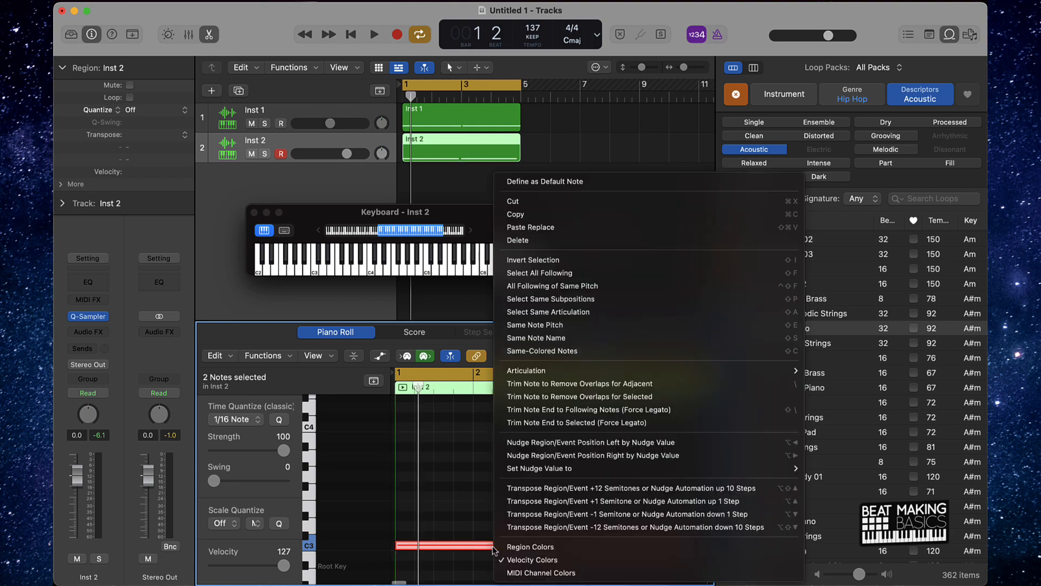
{"action": "left_click", "coordinate": [578, 410]}
Step: Play both tracks together, lower the Inst 1 volume slightly more during playback, and stop
{"action": "key", "text": "space"}
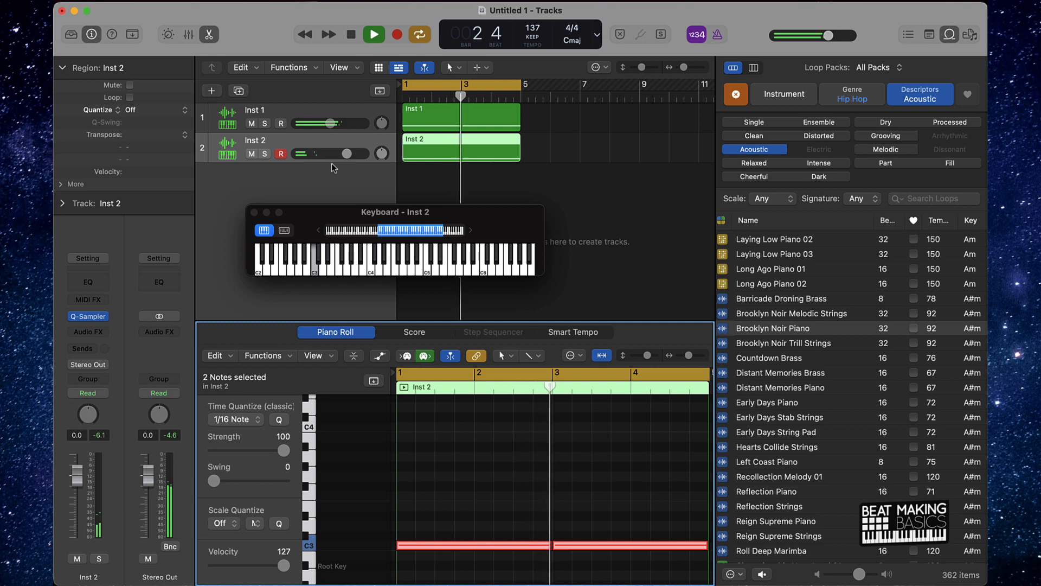
{"action": "left_click_drag", "start_coordinate": [330, 124], "coordinate": [328, 124]}
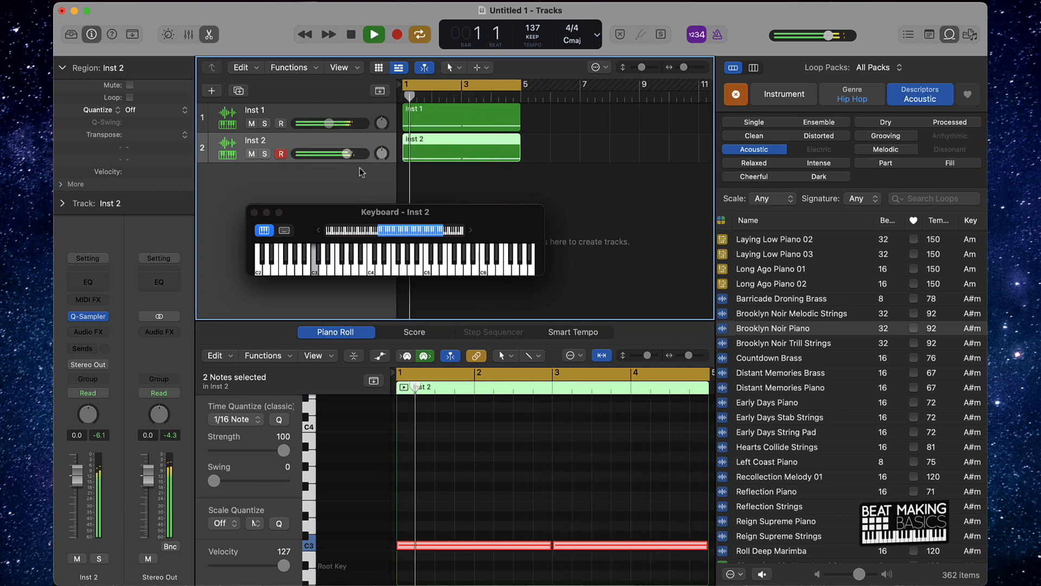
{"action": "key", "text": "space"}
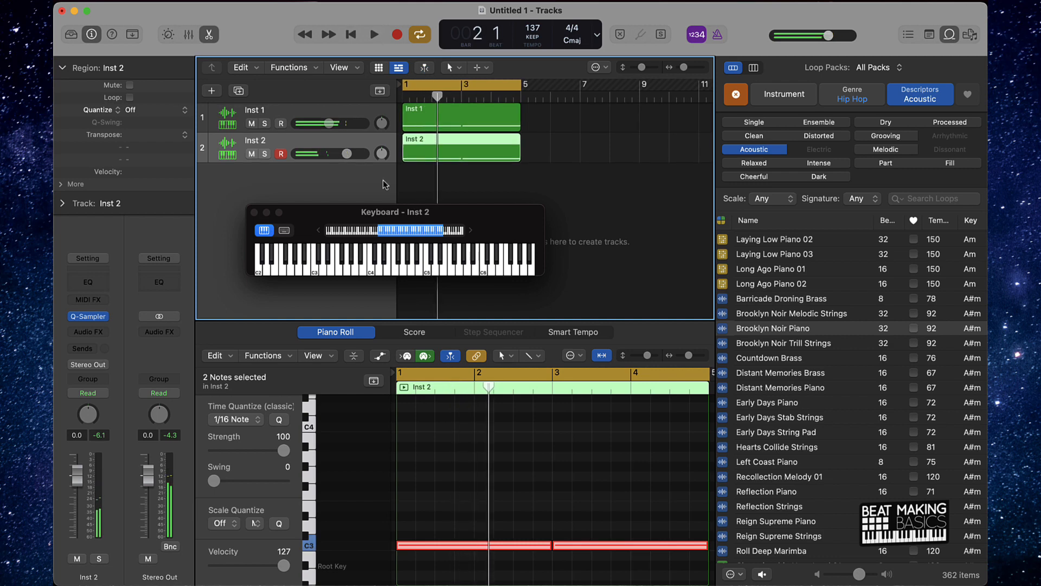
Step: Audition the Brooklyn Noir Trill Strings loop, with the on-screen keyboard moved lower and no region selected
{"action": "left_click", "coordinate": [536, 191]}
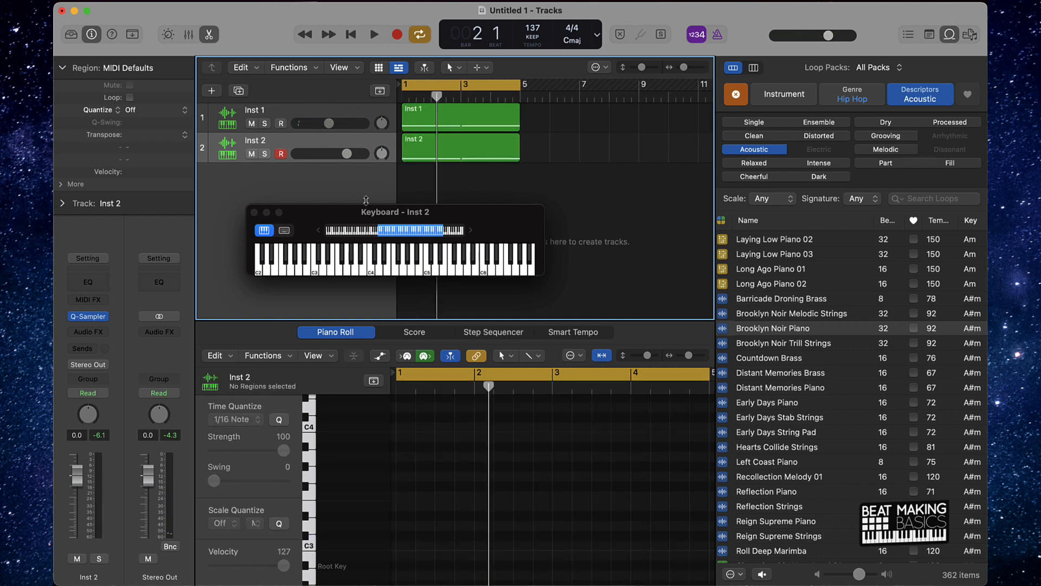
{"action": "left_click_drag", "start_coordinate": [377, 211], "coordinate": [330, 251]}
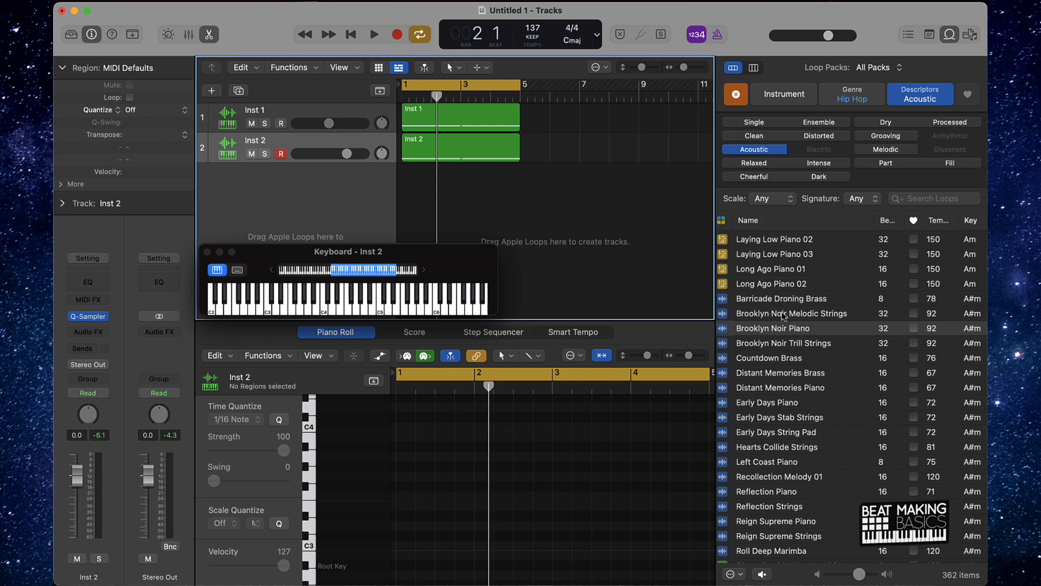
{"action": "left_click", "coordinate": [743, 344]}
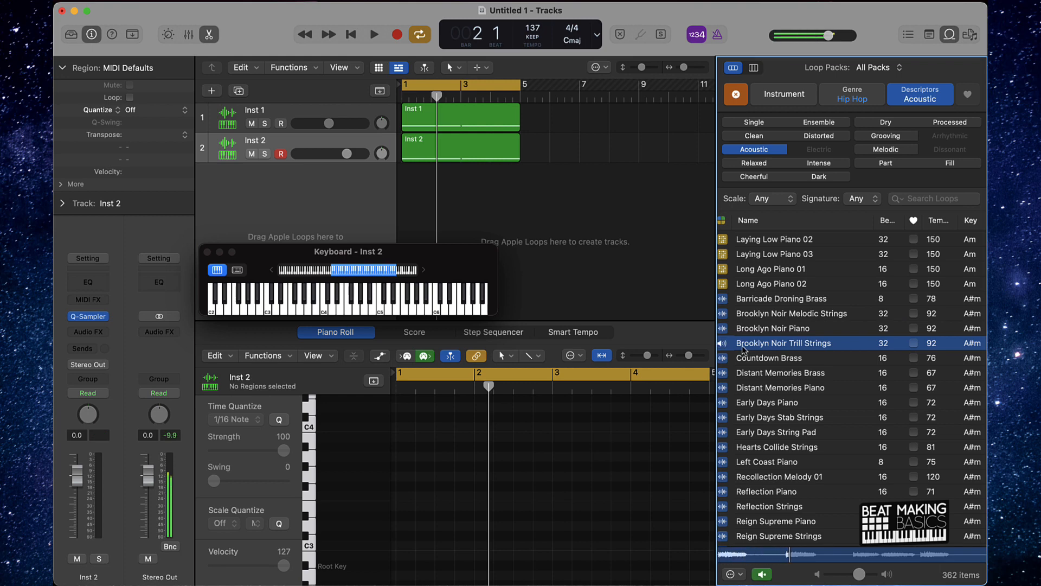
Step: Create one Quick Sampler software instrument track, open its sampler, hide the Library, and arrange the floating windows clear of the tracks
{"action": "left_click", "coordinate": [215, 95]}
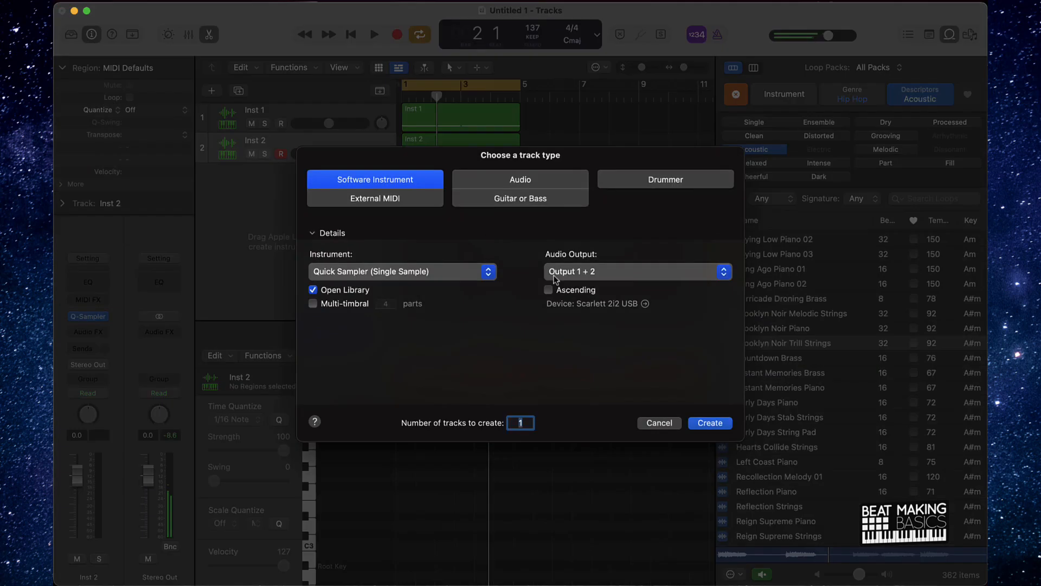
{"action": "left_click", "coordinate": [711, 423]}
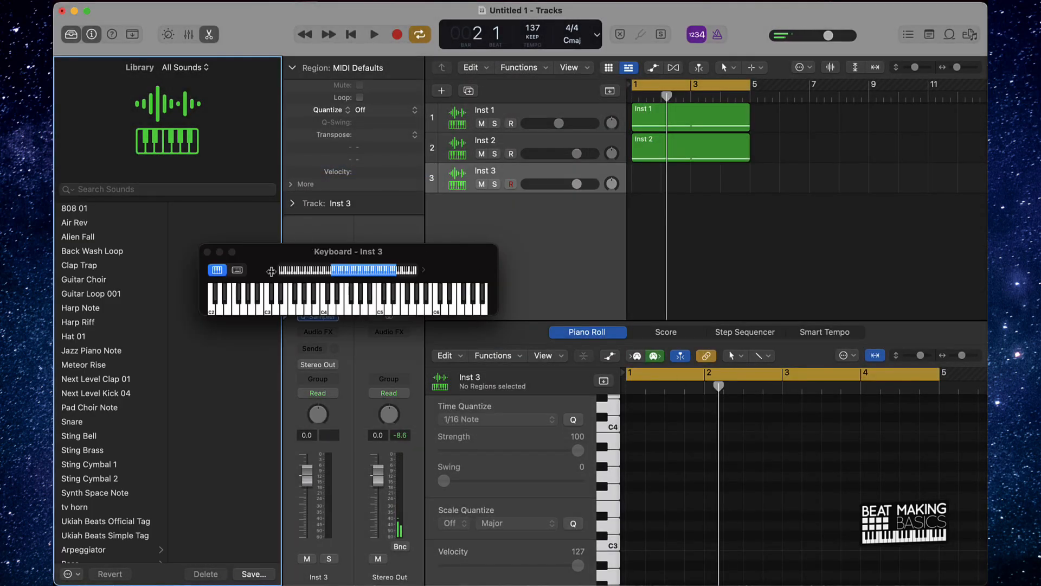
{"action": "left_click_drag", "start_coordinate": [271, 271], "coordinate": [135, 168]}
{"action": "left_click", "coordinate": [325, 316]}
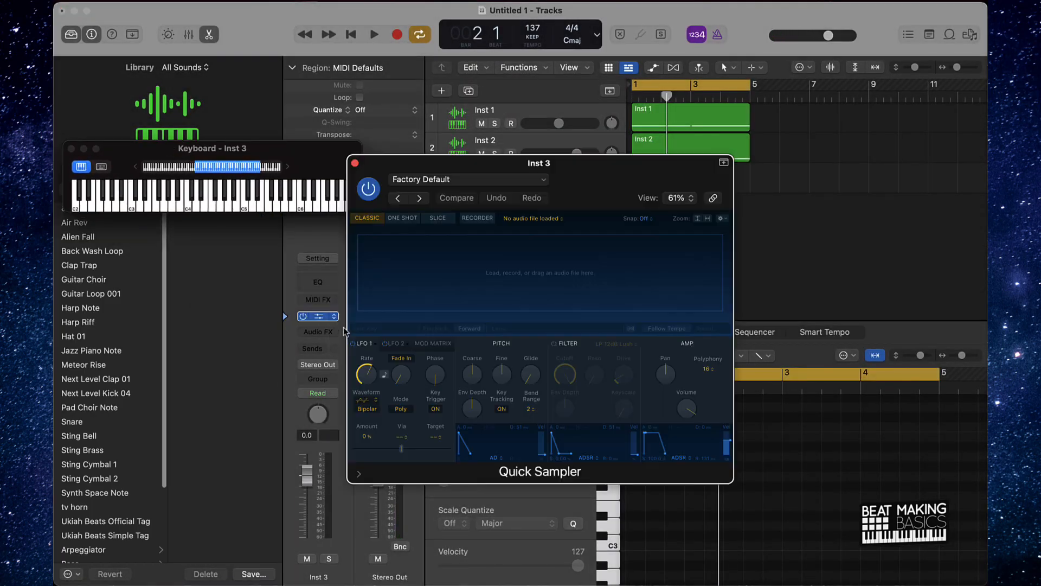
{"action": "left_click", "coordinate": [70, 34]}
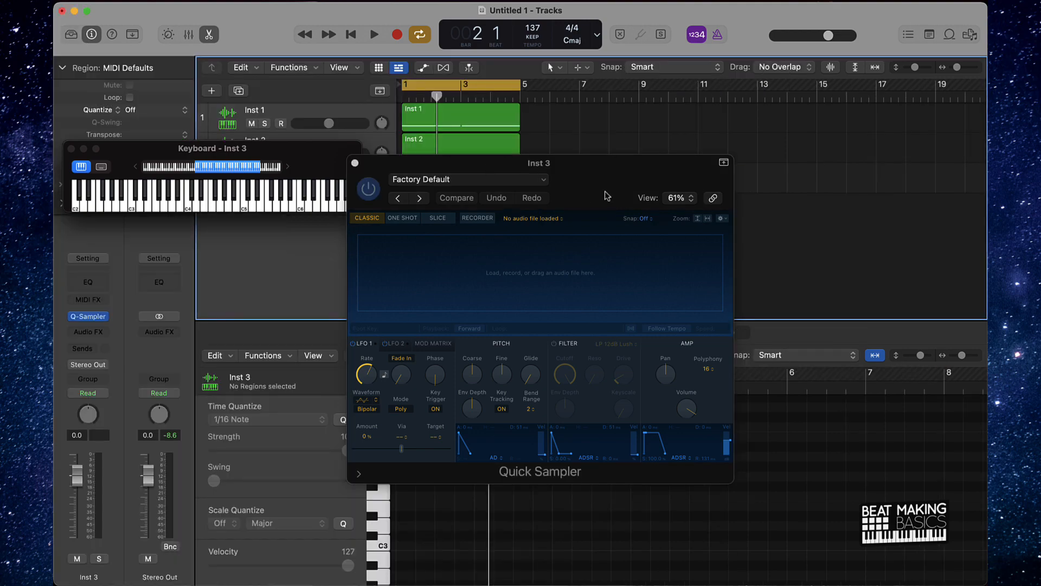
{"action": "left_click_drag", "start_coordinate": [607, 196], "coordinate": [348, 269]}
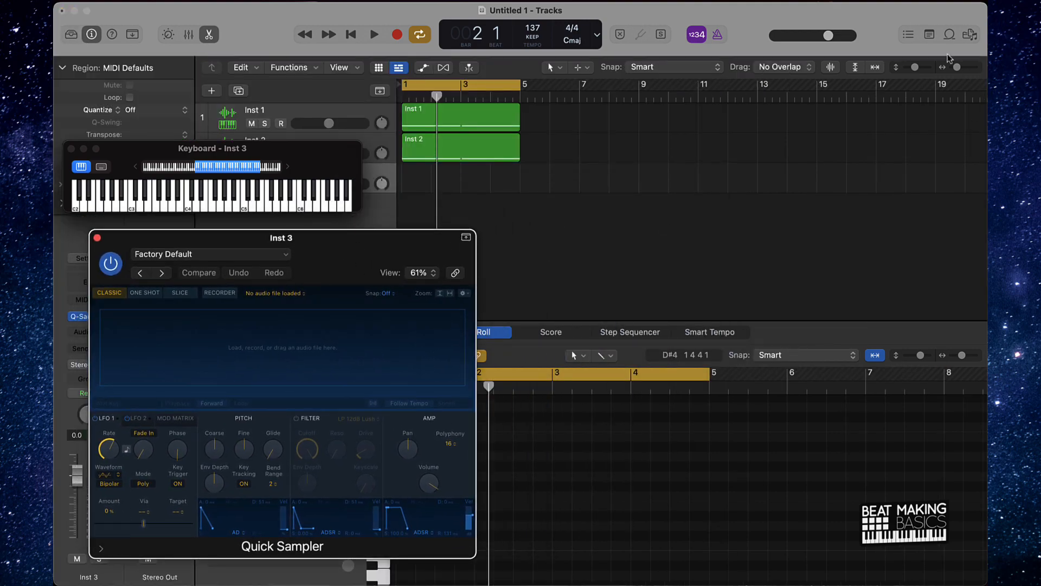
Step: Load Brooklyn Noir Trill Strings as Original into the Inst 3 Quick Sampler, enable Flex, and close its window
{"action": "left_click", "coordinate": [949, 34]}
{"action": "left_click_drag", "start_coordinate": [801, 346], "coordinate": [195, 342]}
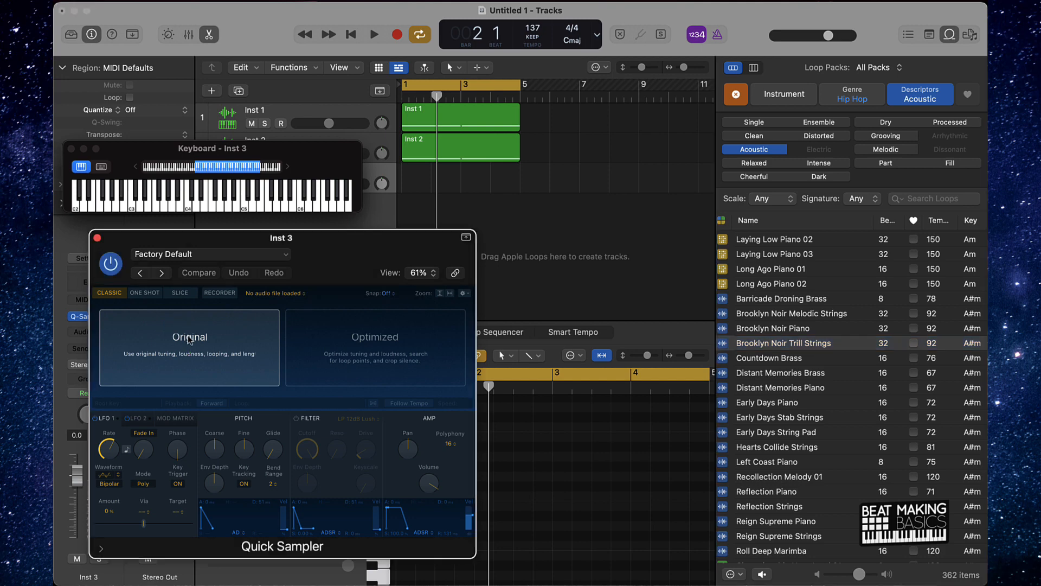
{"action": "left_click", "coordinate": [373, 404]}
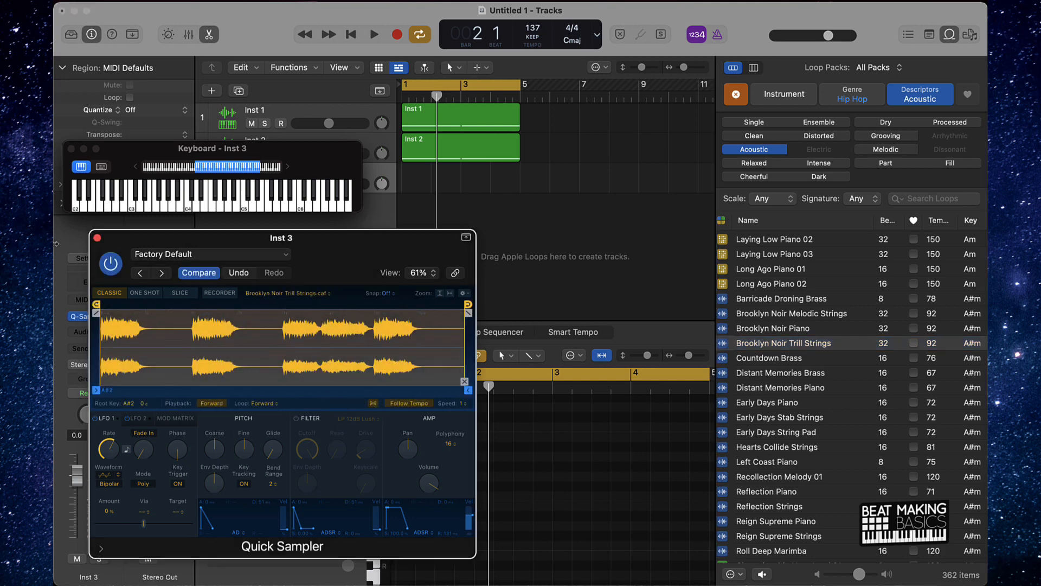
{"action": "left_click", "coordinate": [97, 238]}
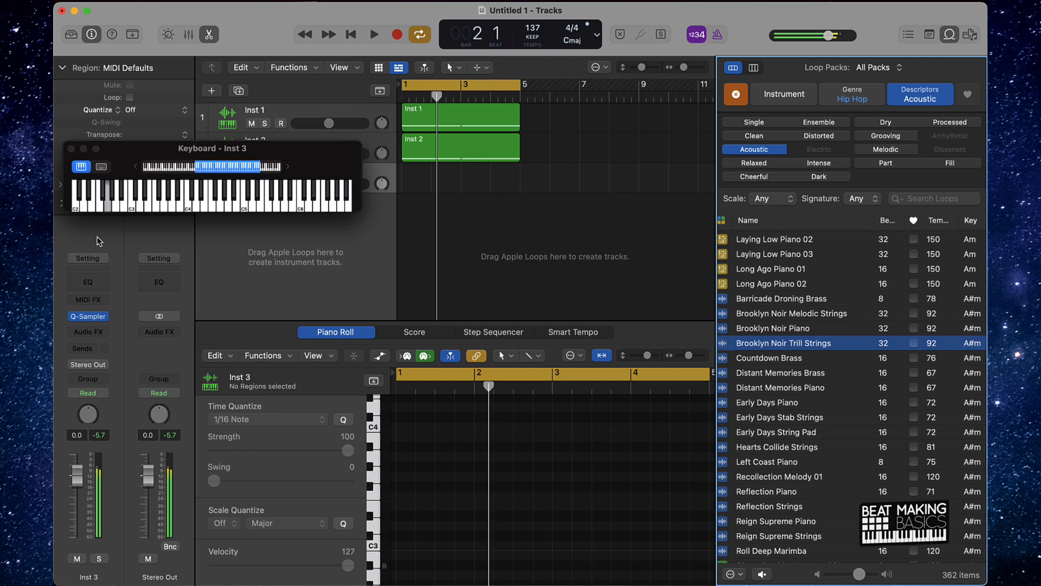
Step: Rehearse the strings against playback, then record two G2 notes about one bar long on the Inst 3 track
{"action": "key", "text": "space"}
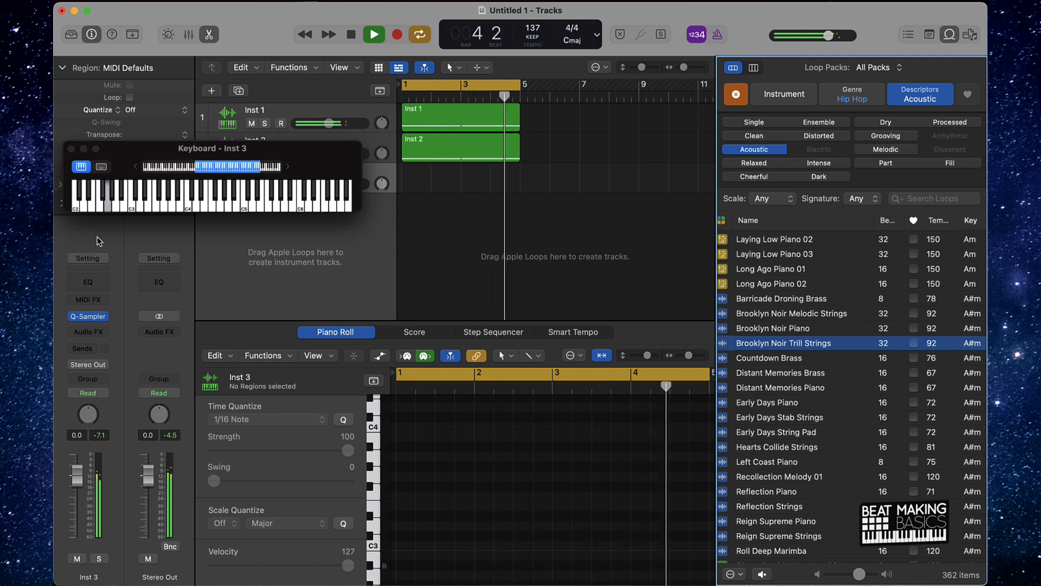
{"action": "key", "text": "space"}
{"action": "key", "text": "r"}
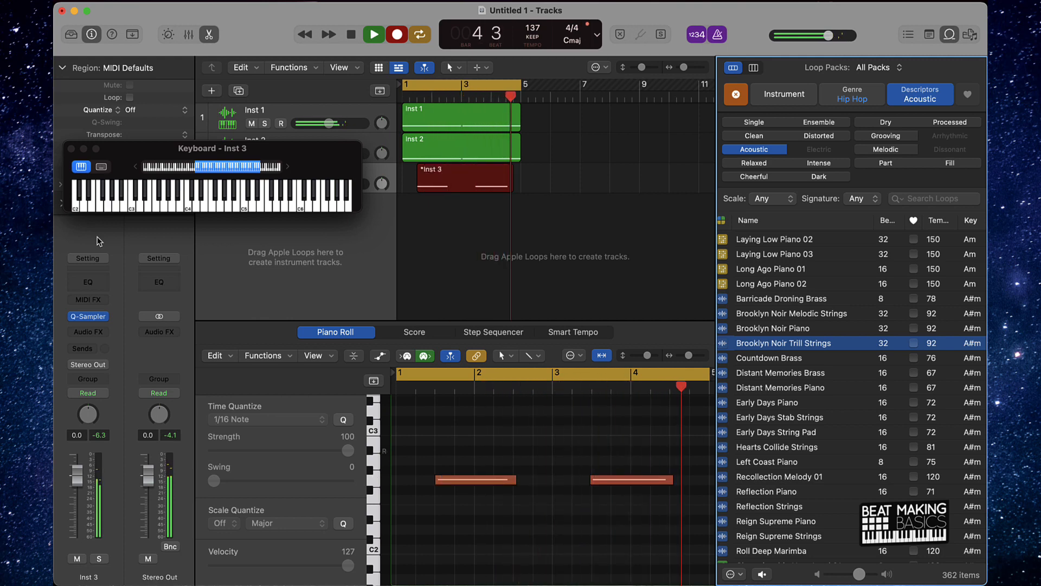
{"action": "left_click", "coordinate": [397, 35]}
Step: Quantize both recorded Inst 3 notes to 1/16 notes, then deselect them and stop playback
{"action": "left_click", "coordinate": [525, 251]}
{"action": "left_click", "coordinate": [464, 183]}
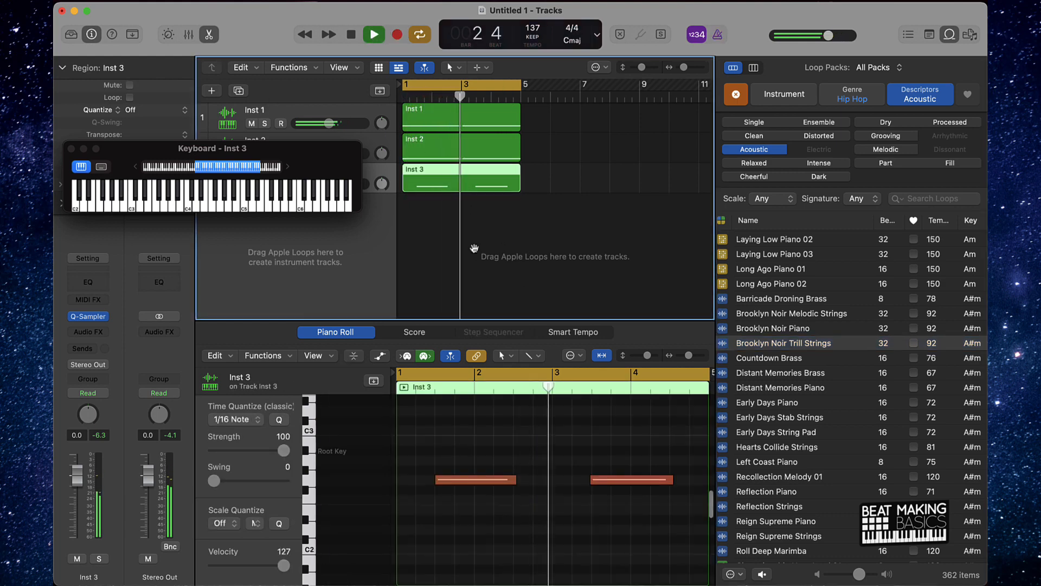
{"action": "left_click", "coordinate": [551, 463]}
{"action": "key", "text": "super+a"}
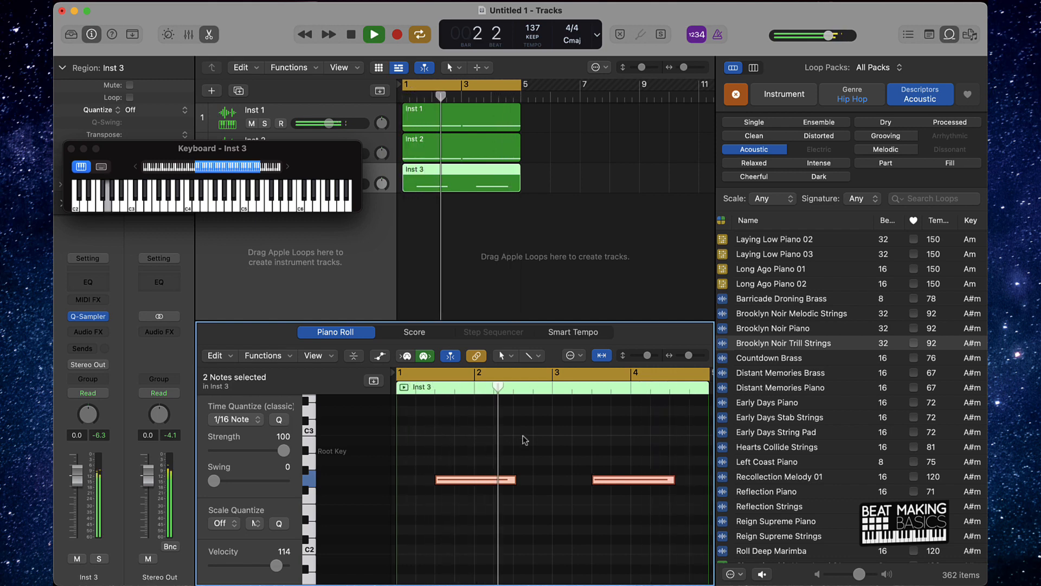
{"action": "left_click", "coordinate": [523, 437]}
{"action": "key", "text": "space"}
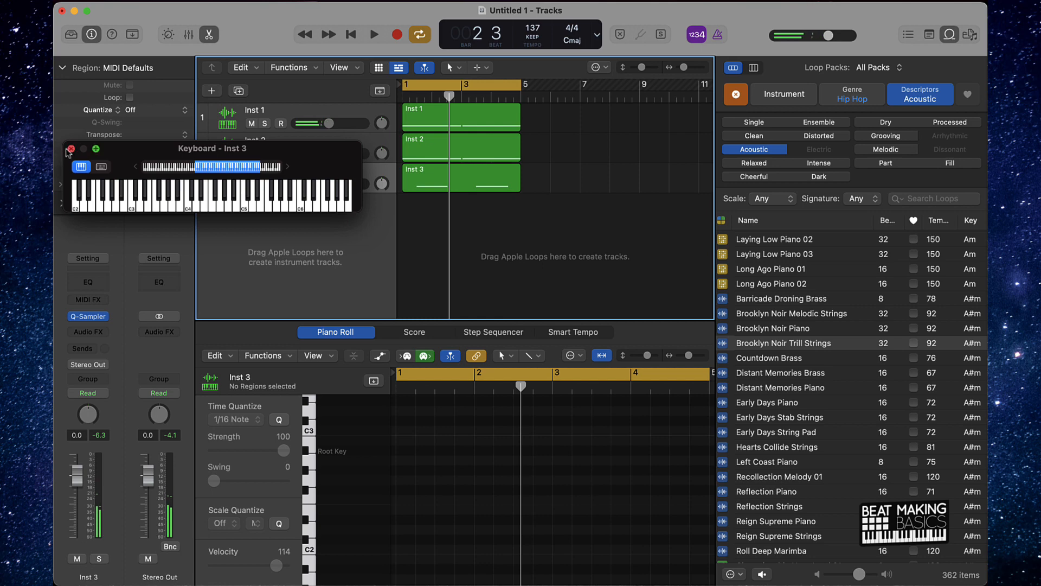
Step: Search the loops for "vo" and audition Otherworldly Vox Pad and Choral Tension Vox Pad
{"action": "left_click_drag", "start_coordinate": [166, 153], "coordinate": [301, 336]}
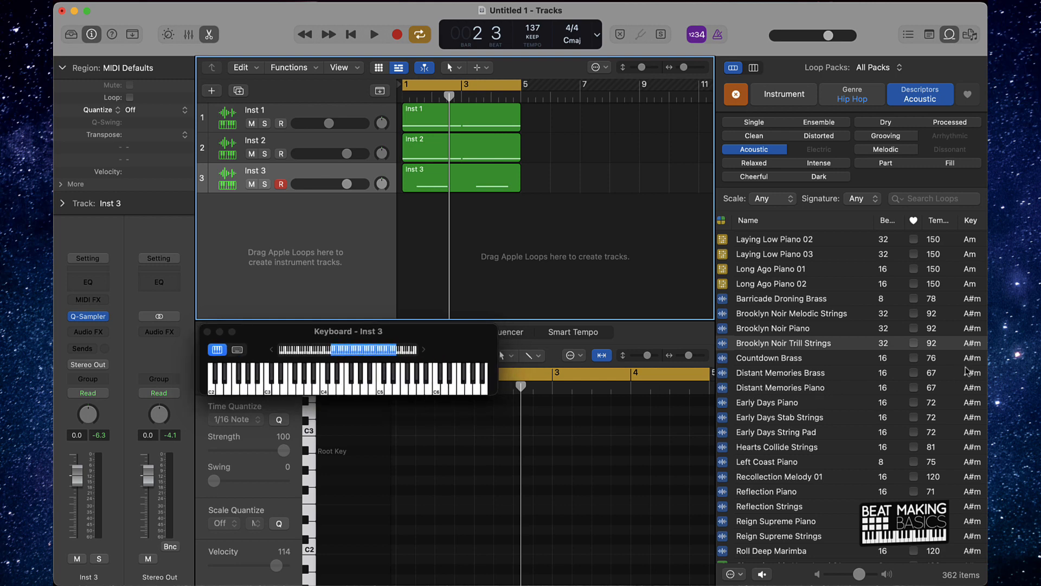
{"action": "left_click", "coordinate": [943, 201]}
{"action": "type", "text": "vo"}
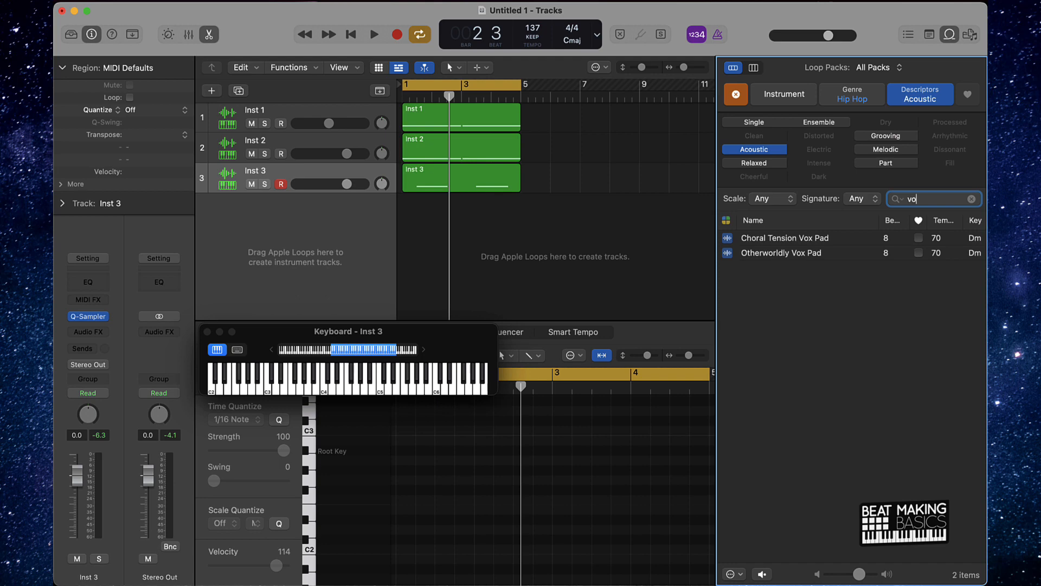
{"action": "left_click", "coordinate": [832, 253]}
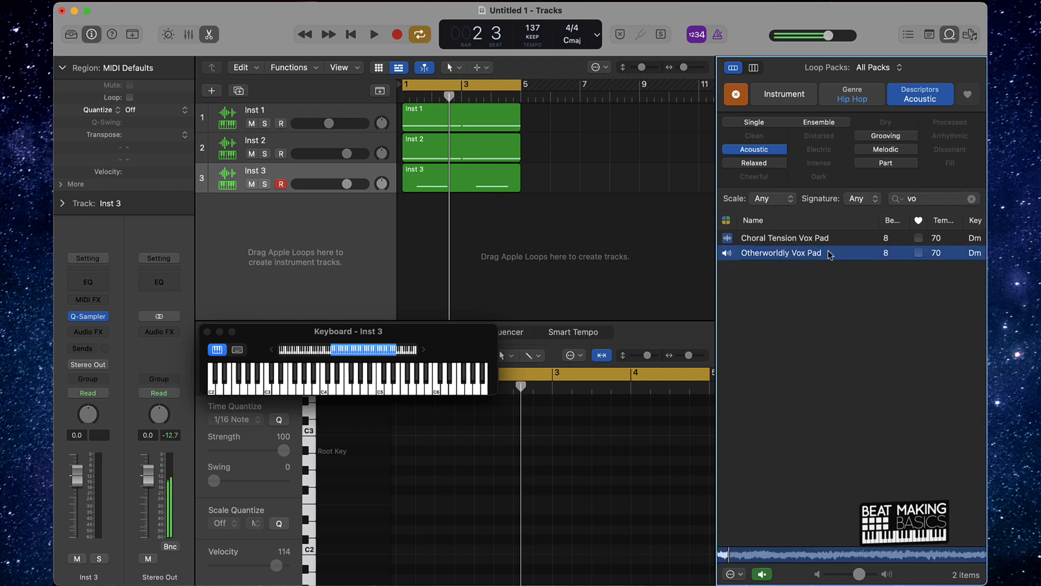
{"action": "left_click", "coordinate": [794, 239]}
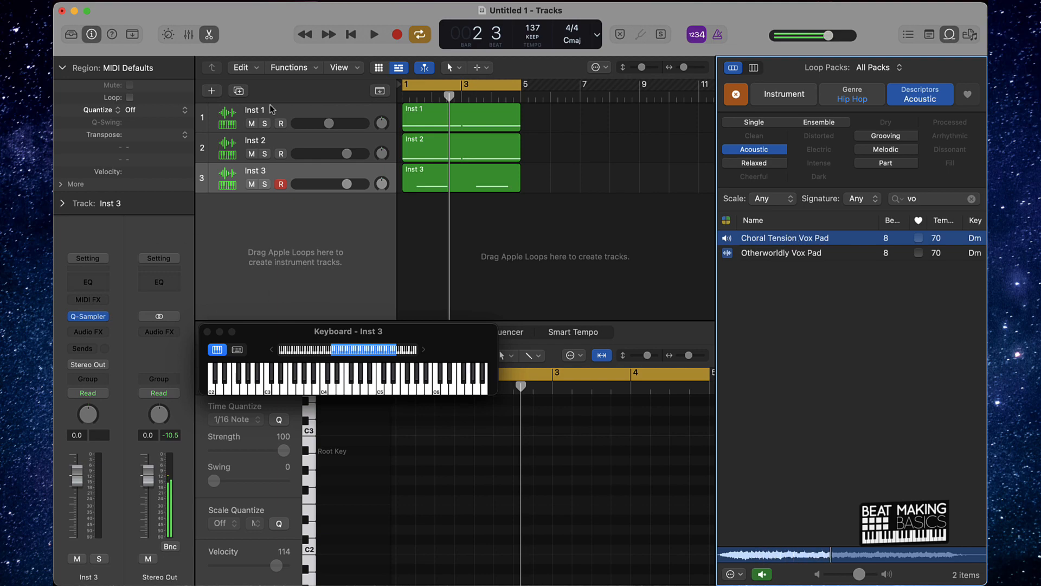
Step: Create another Quick Sampler software instrument track for the vocal pad and open its sampler
{"action": "left_click", "coordinate": [212, 91]}
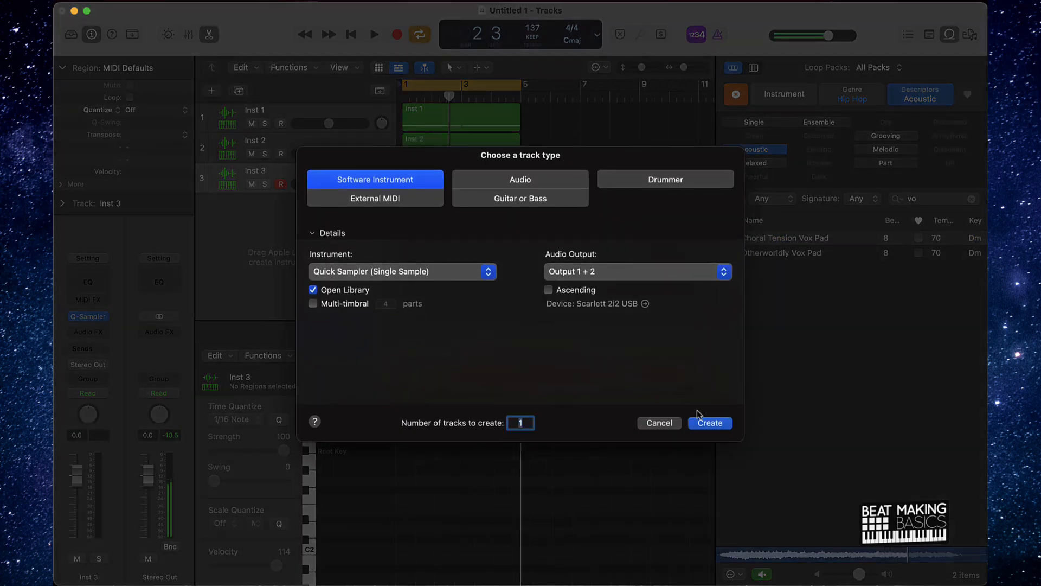
{"action": "left_click", "coordinate": [705, 422]}
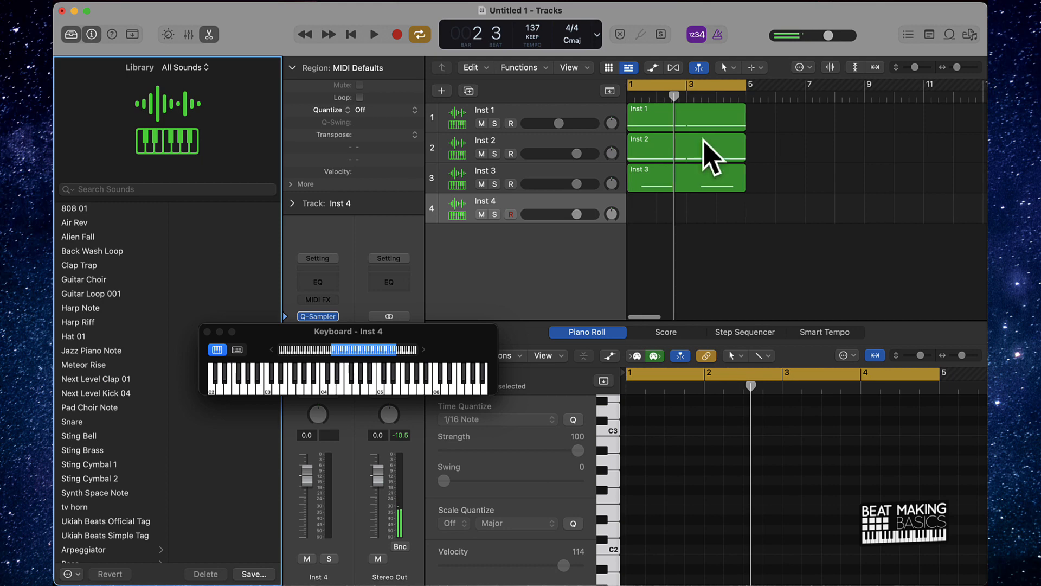
{"action": "left_click", "coordinate": [320, 316]}
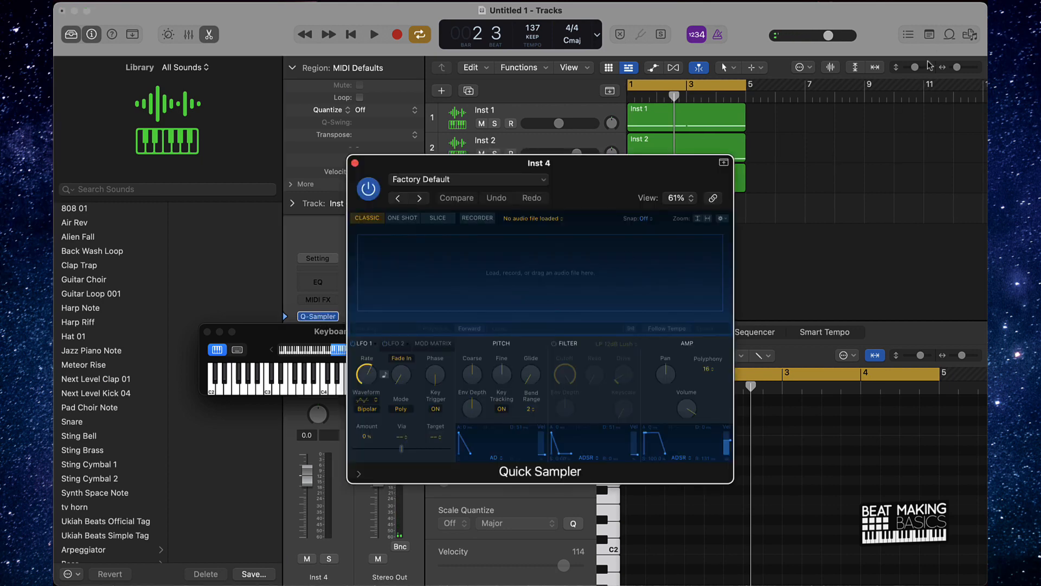
Step: Load the Choral Tension Vox Pad loop into the Inst 4 Quick Sampler and close its window
{"action": "left_click", "coordinate": [949, 34]}
{"action": "left_click_drag", "start_coordinate": [791, 243], "coordinate": [521, 264]}
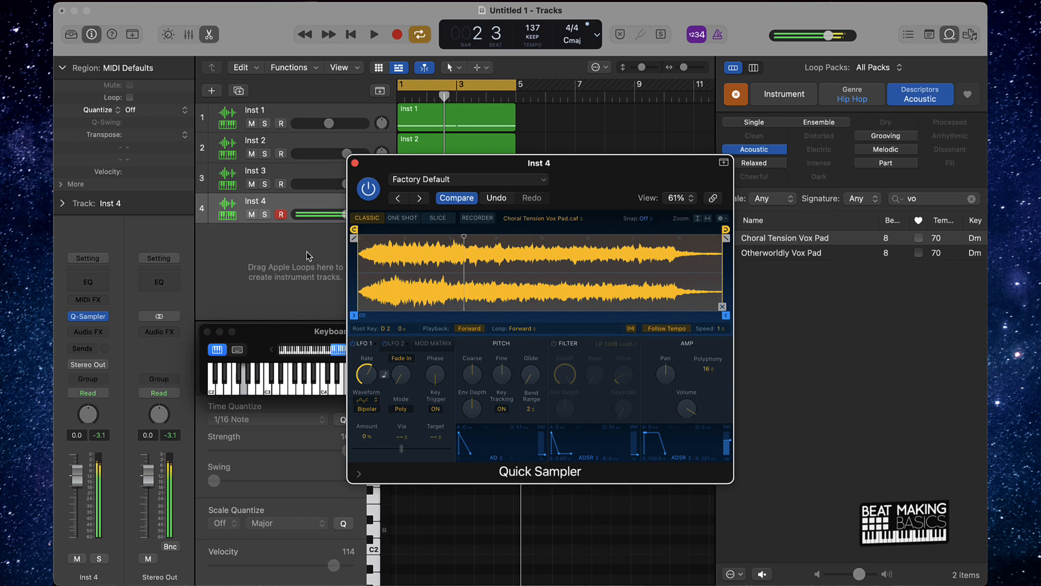
{"action": "left_click", "coordinate": [356, 163]}
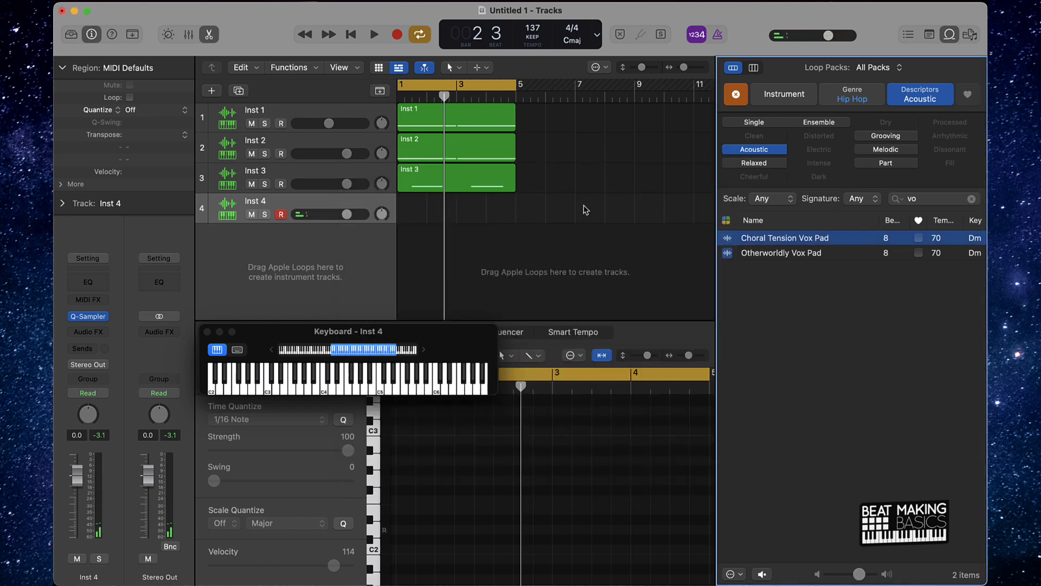
Step: Record two long G2 vocal pad notes on the Inst 4 track over the four-bar cycle
{"action": "key", "text": "space"}
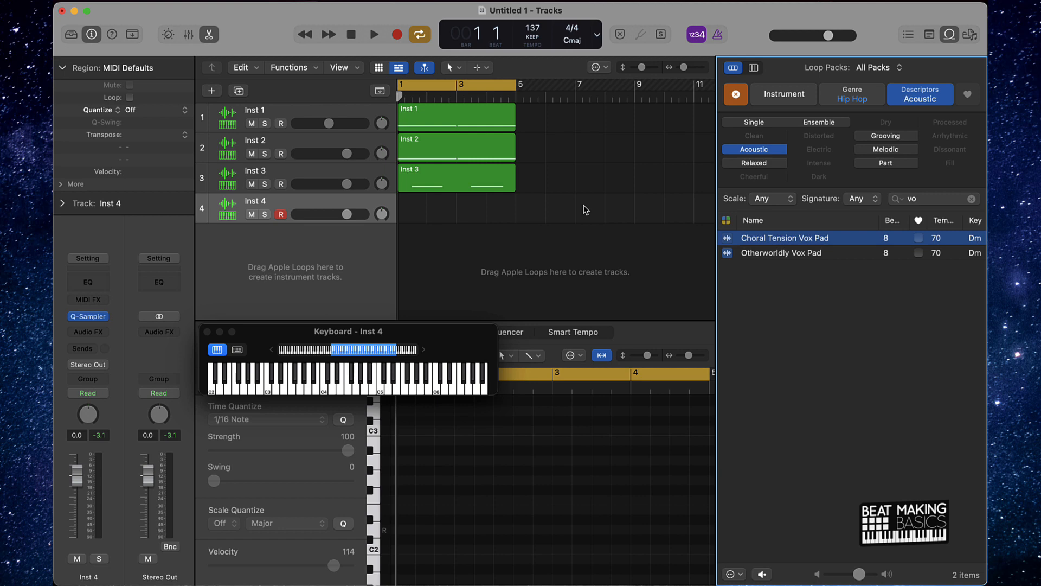
{"action": "key", "text": "r"}
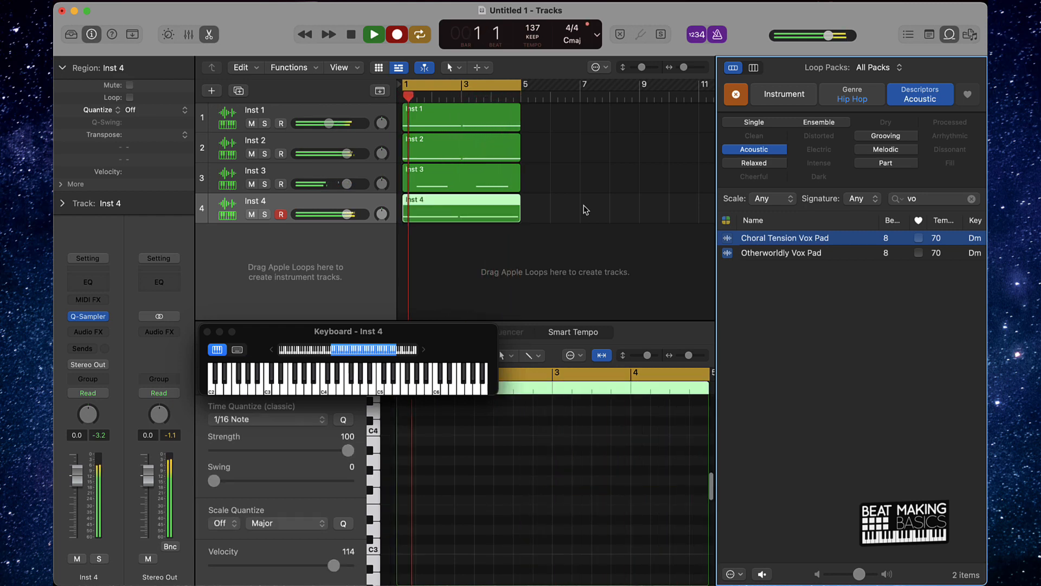
{"action": "key", "text": "shift+r"}
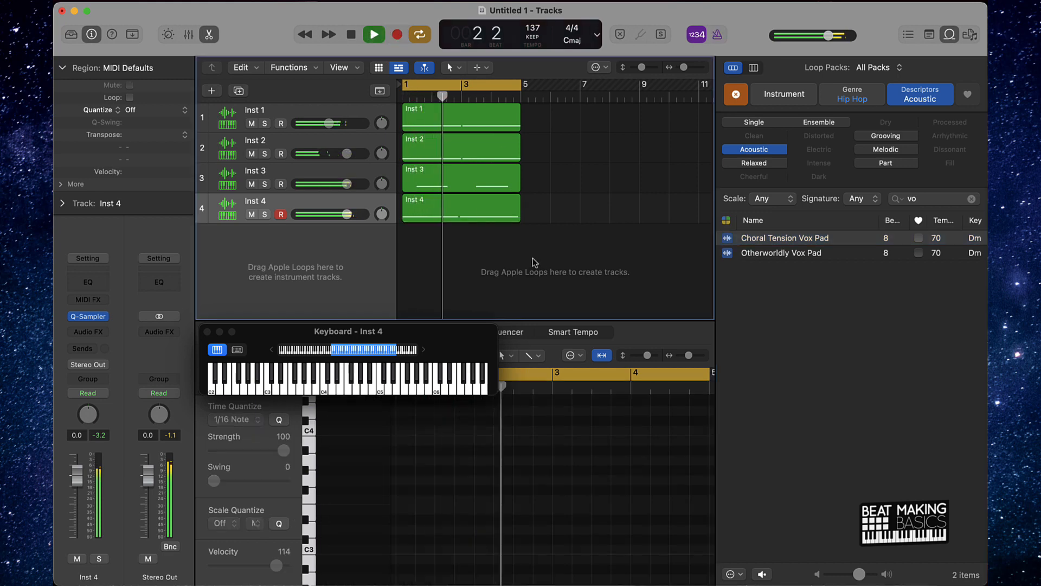
Step: Select both Inst 4 notes and quantize them to 1/8 Swing A, moving the on-screen keyboard off the editor
{"action": "left_click", "coordinate": [485, 216]}
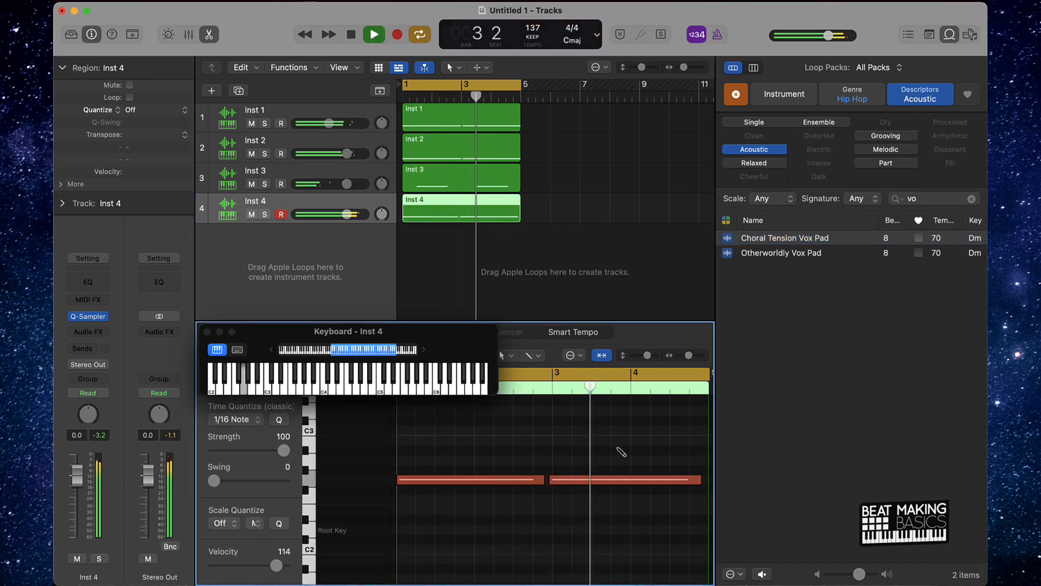
{"action": "key", "text": "super+a"}
{"action": "left_click_drag", "start_coordinate": [285, 328], "coordinate": [296, 257]}
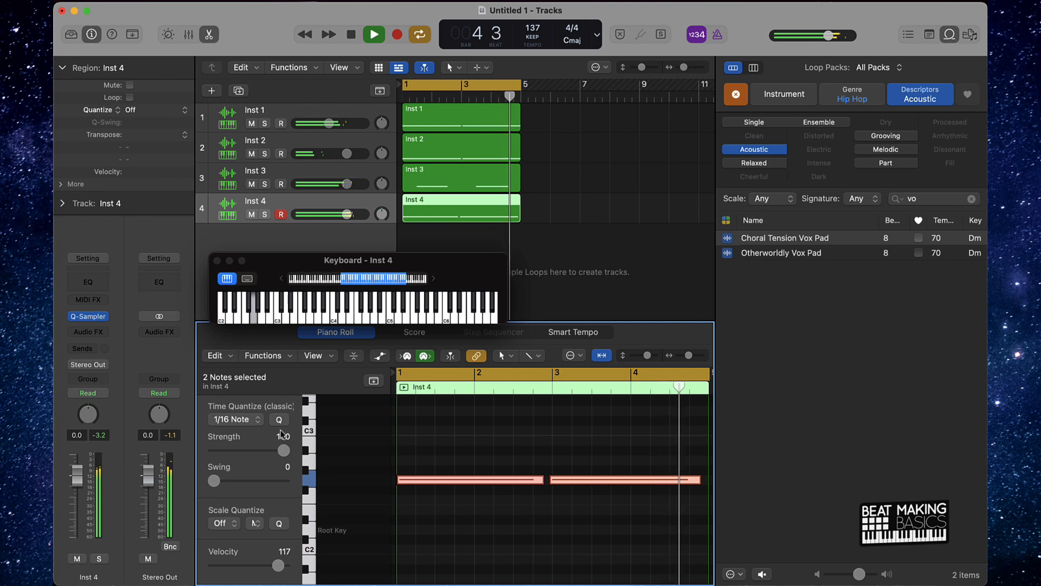
{"action": "left_click", "coordinate": [242, 419]}
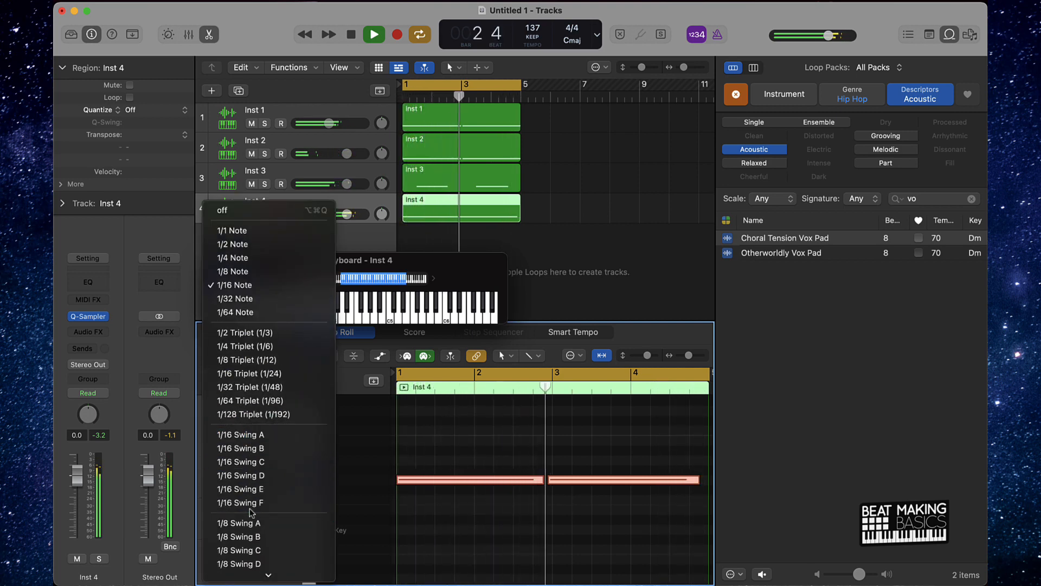
{"action": "left_click", "coordinate": [241, 523]}
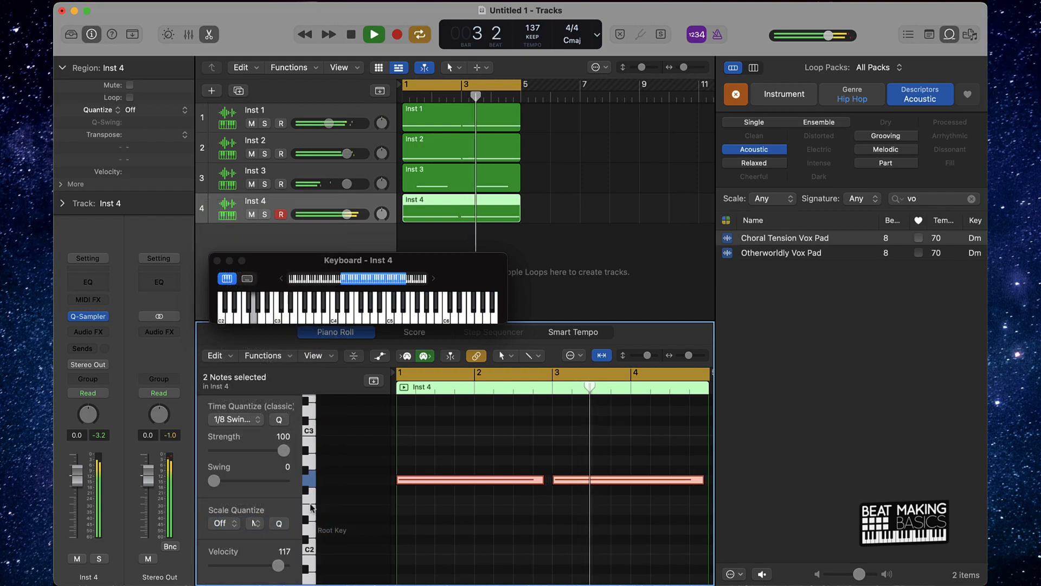
Step: Force legato on both Inst 4 notes by trimming note ends to the following notes, and close the on-screen keyboard
{"action": "right_click", "coordinate": [518, 494]}
{"action": "left_click", "coordinate": [613, 415]}
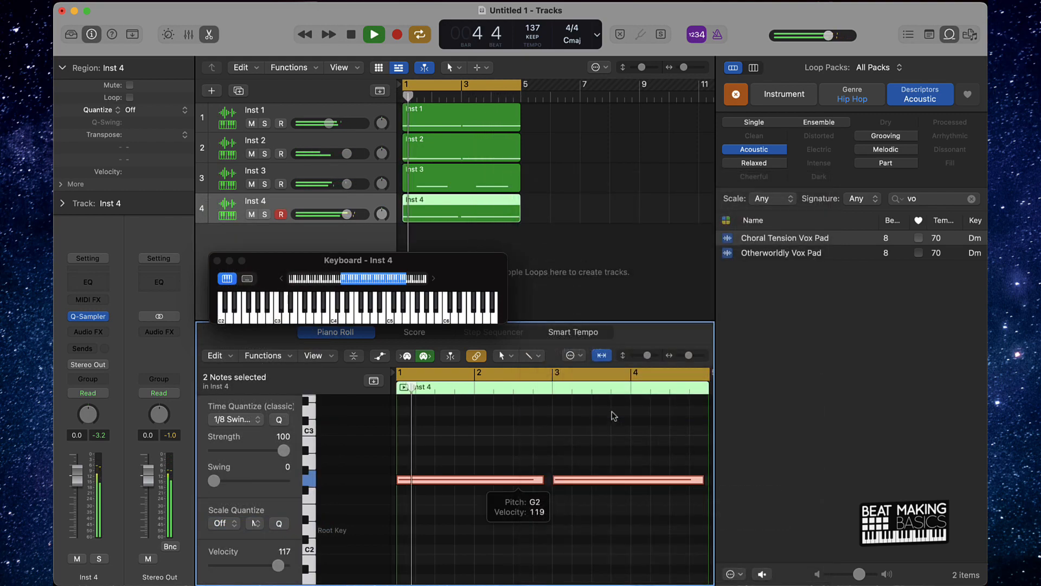
{"action": "left_click", "coordinate": [547, 434]}
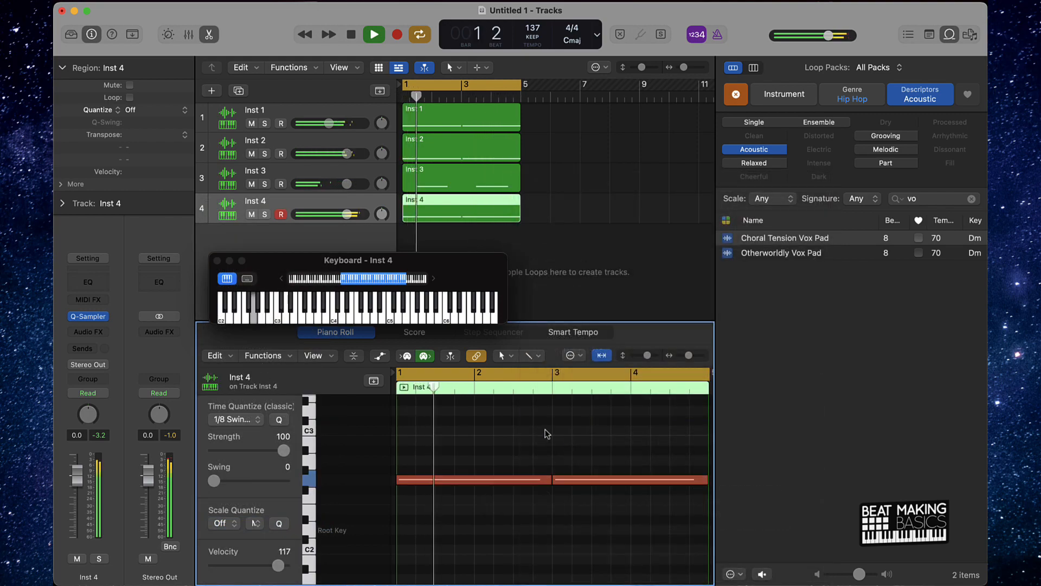
{"action": "left_click", "coordinate": [217, 261]}
{"action": "left_click", "coordinate": [548, 270]}
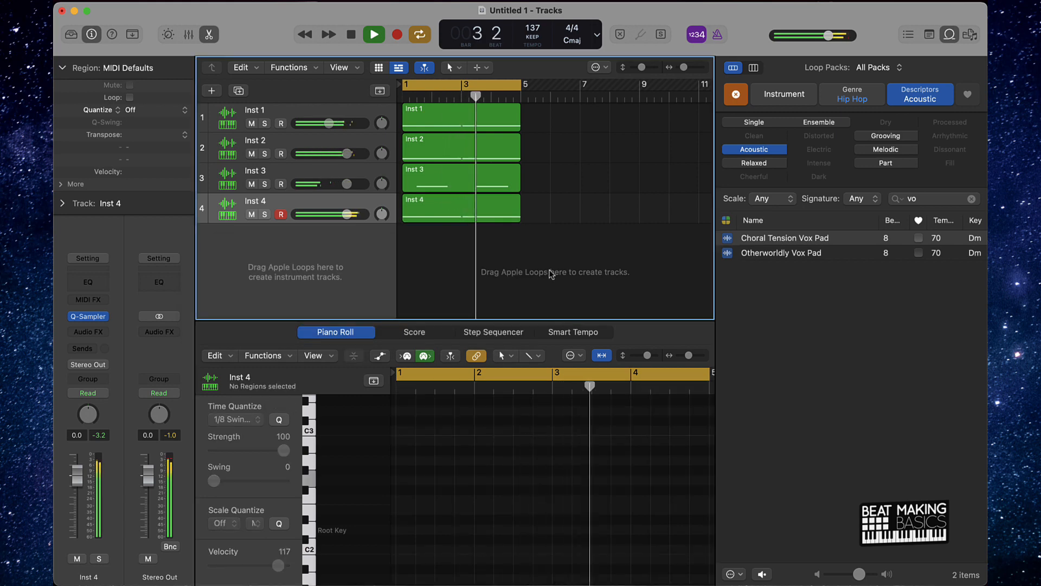
Step: Lower the Inst 4 track's volume to -1.4 dB and stop playback
{"action": "left_click_drag", "start_coordinate": [347, 214], "coordinate": [342, 215]}
{"action": "key", "text": "space"}
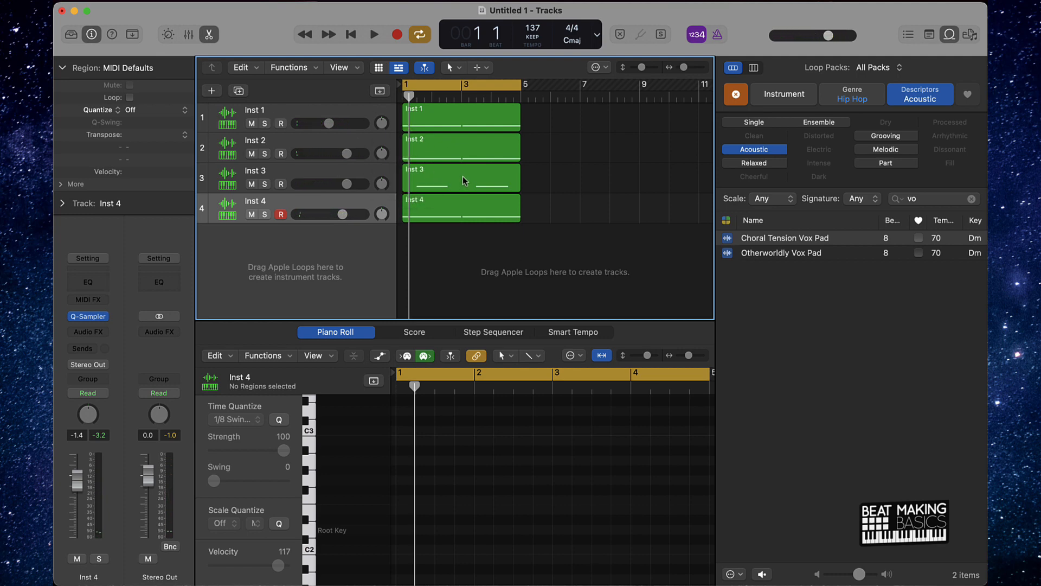
Step: Save the project as a package named "Back When" in the Logic folder
{"action": "key", "text": "super+s"}
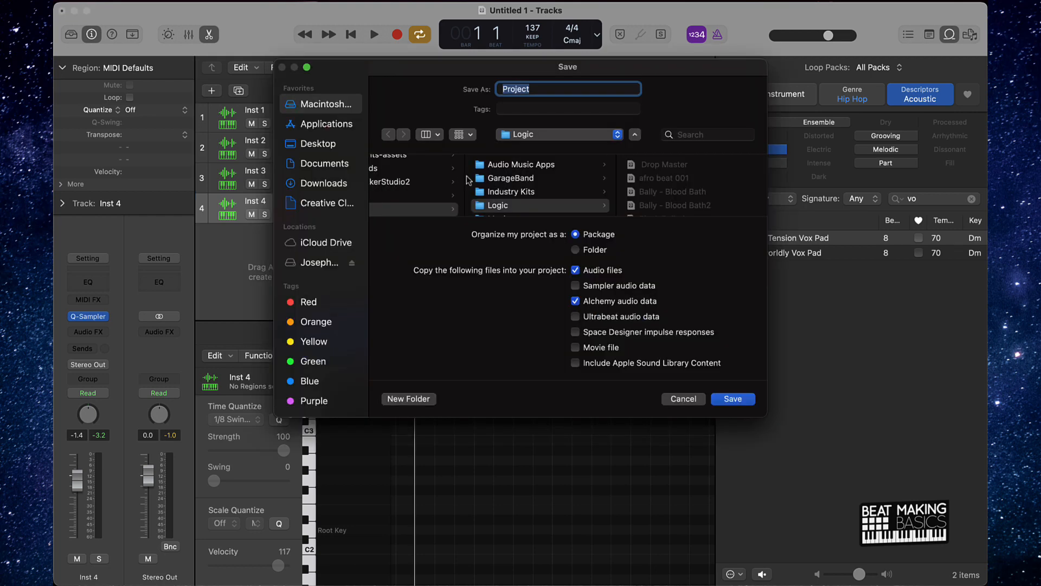
{"action": "type", "text": "Back When"}
{"action": "key", "text": "Return"}
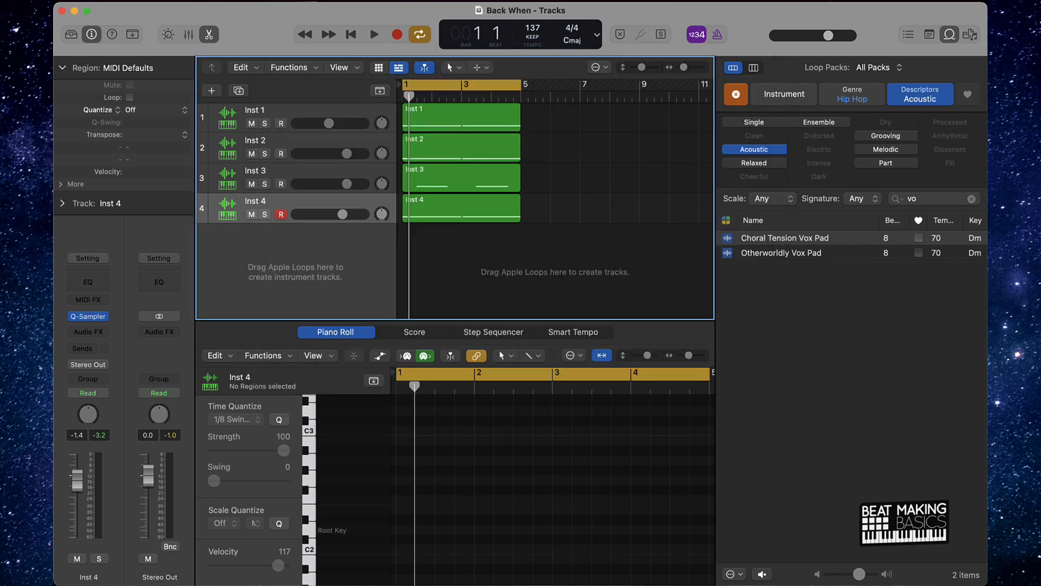
Step: Create one Quick Sampler (Single Sample) software instrument track and open its sampler window, moved clear of the loop browser area
{"action": "left_click", "coordinate": [952, 35]}
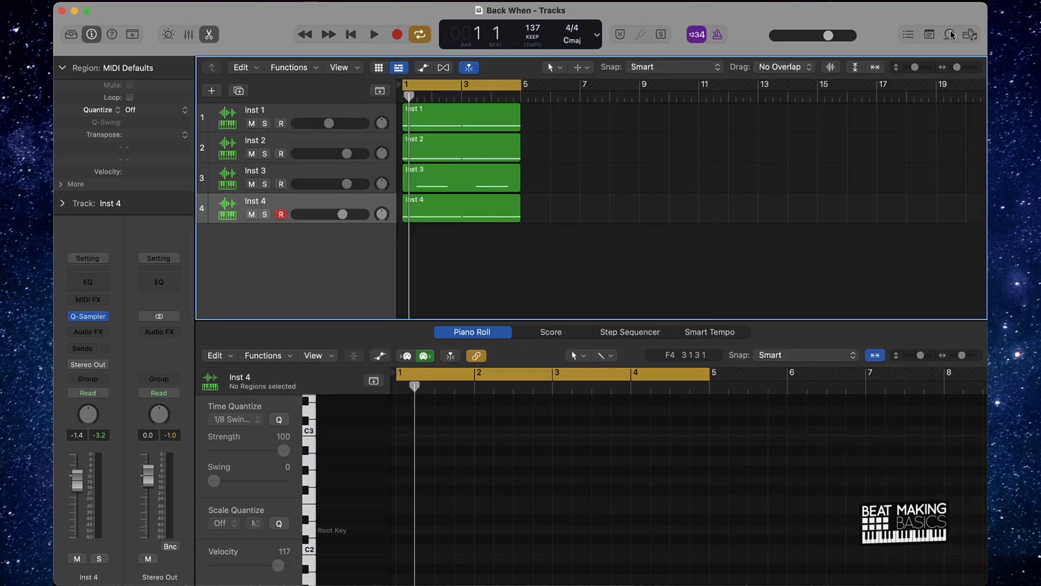
{"action": "left_click", "coordinate": [219, 94]}
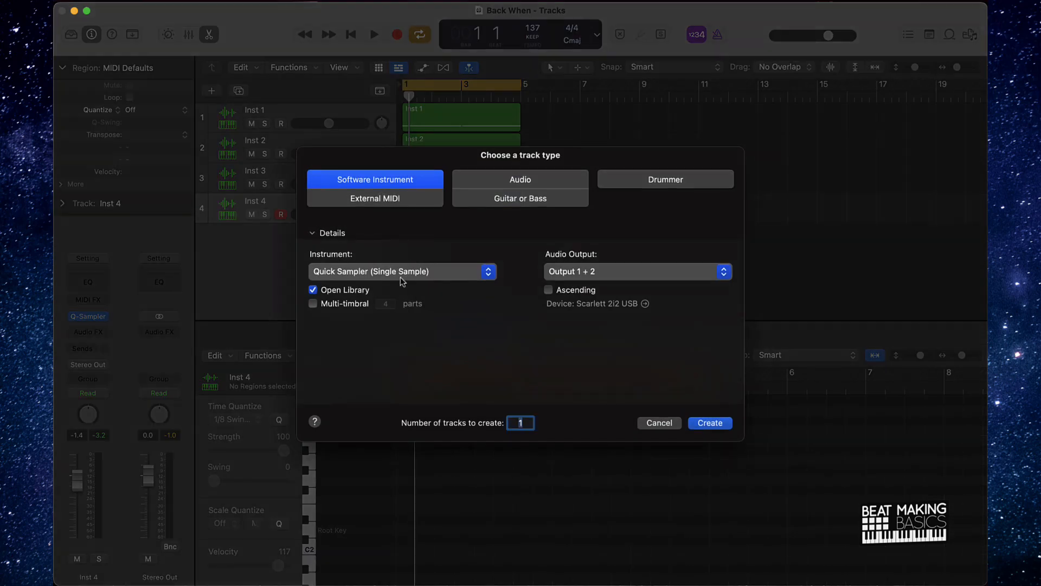
{"action": "left_click", "coordinate": [710, 423]}
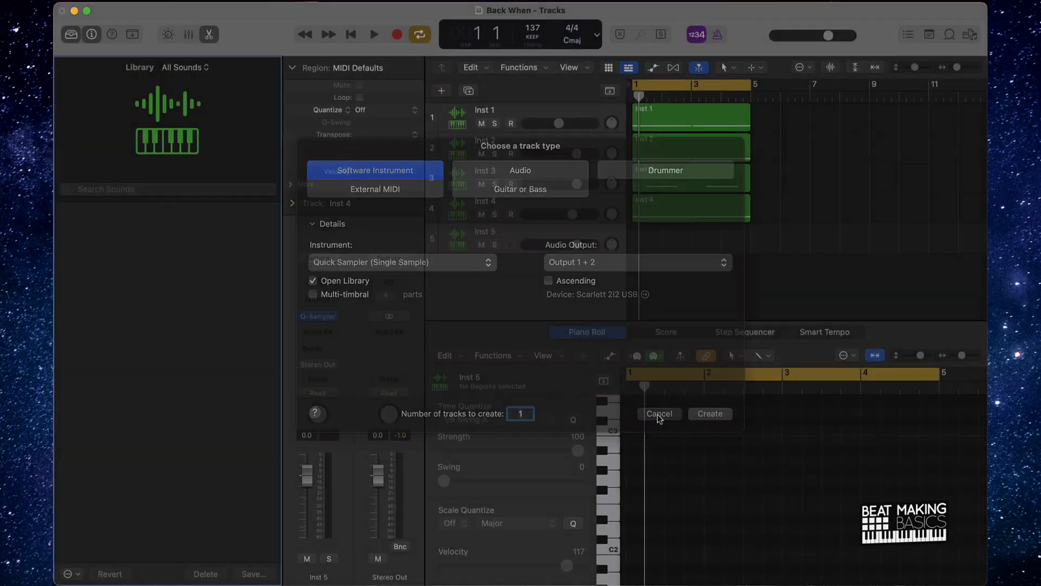
{"action": "left_click", "coordinate": [324, 316]}
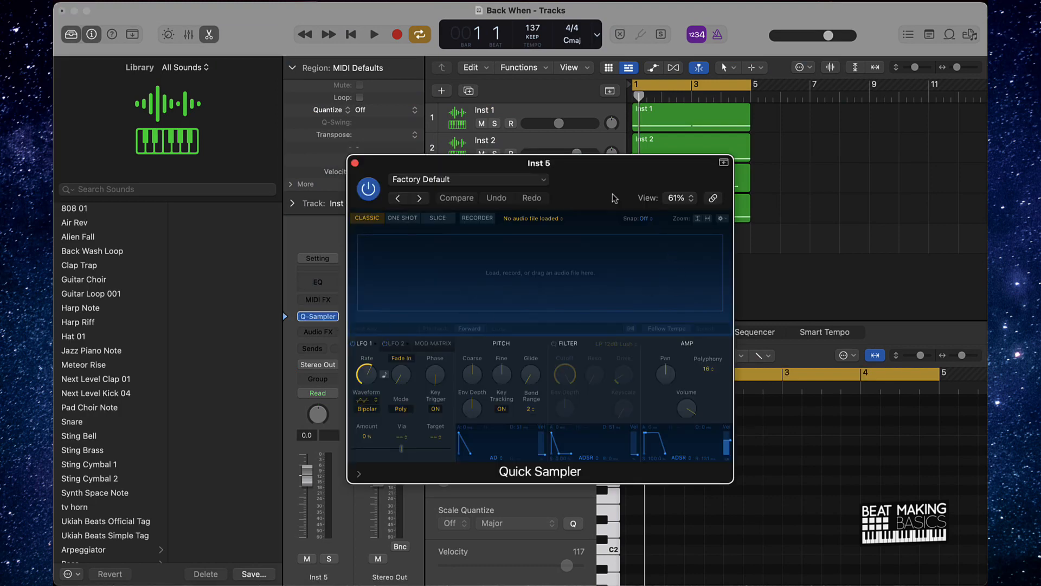
{"action": "left_click_drag", "start_coordinate": [615, 196], "coordinate": [430, 186]}
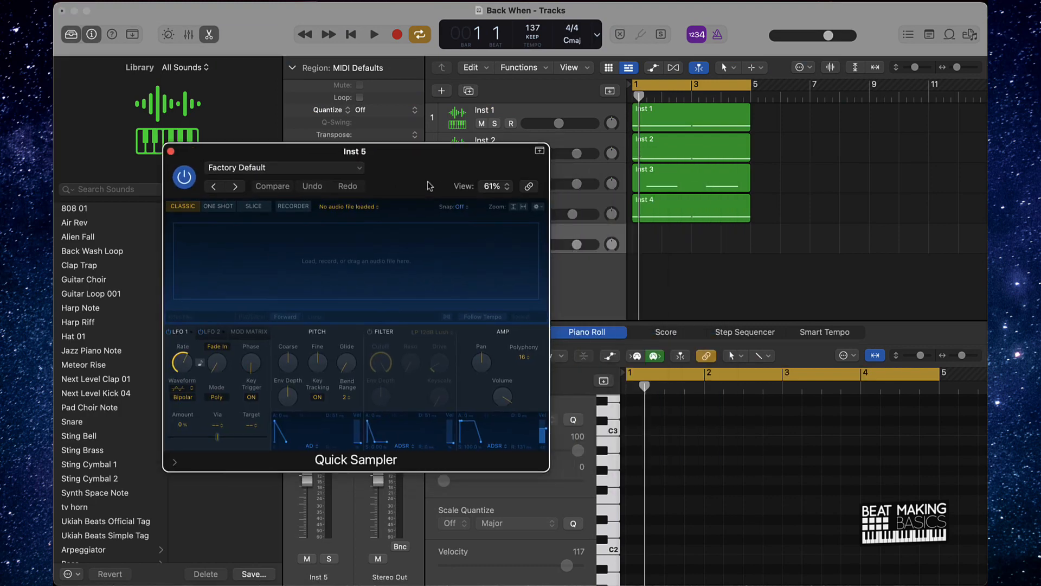
Step: Reopen the loop browser, clear the "vo" search and Acoustic descriptor, and show the genre filters with Hip Hop kept
{"action": "left_click", "coordinate": [949, 35]}
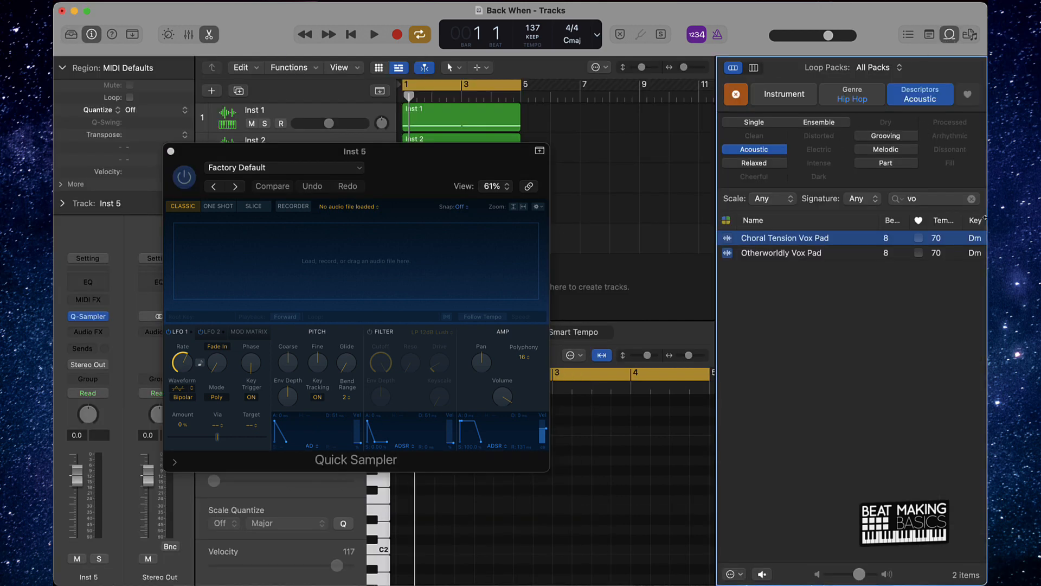
{"action": "left_click", "coordinate": [972, 199]}
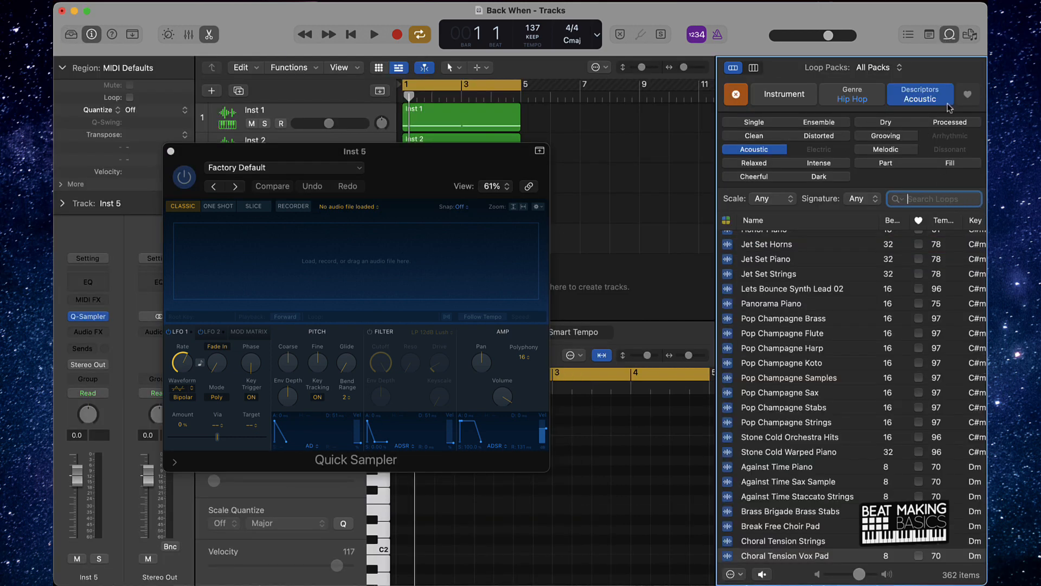
{"action": "left_click", "coordinate": [770, 151]}
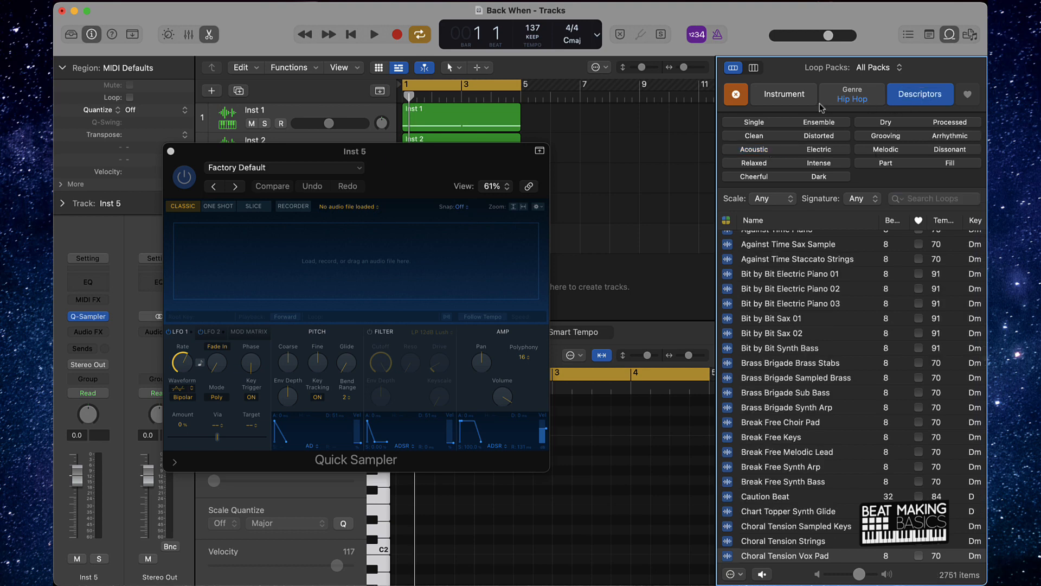
{"action": "left_click", "coordinate": [868, 96]}
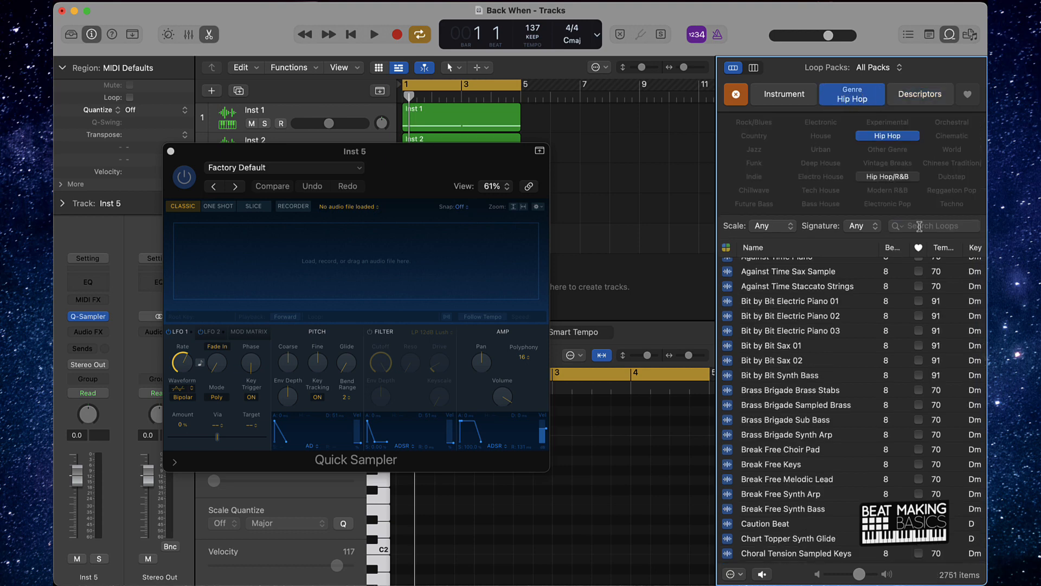
Step: Try searching the Hip Hop loops for "loop"
{"action": "left_click", "coordinate": [944, 227]}
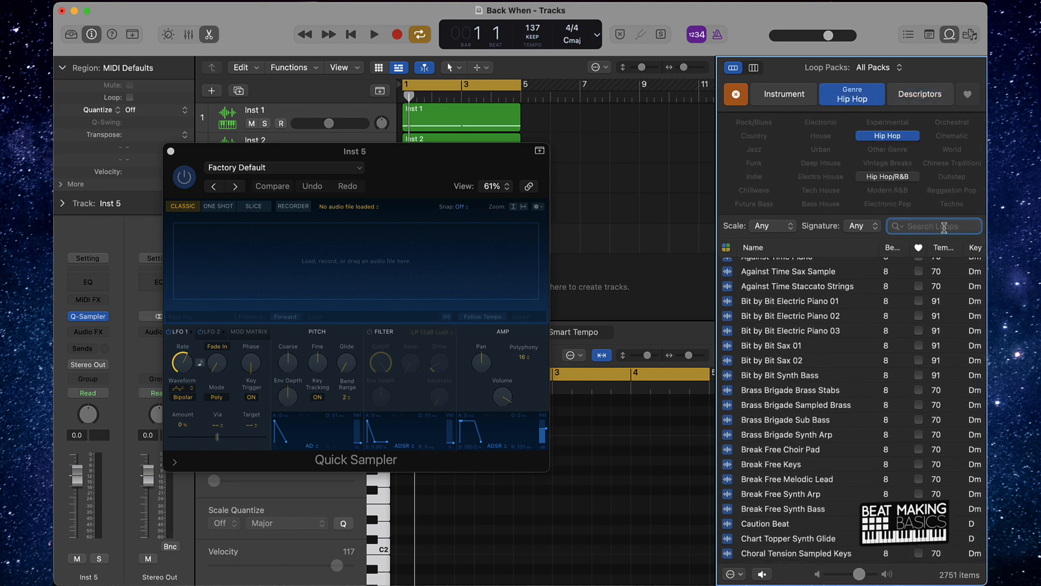
{"action": "type", "text": "loop"}
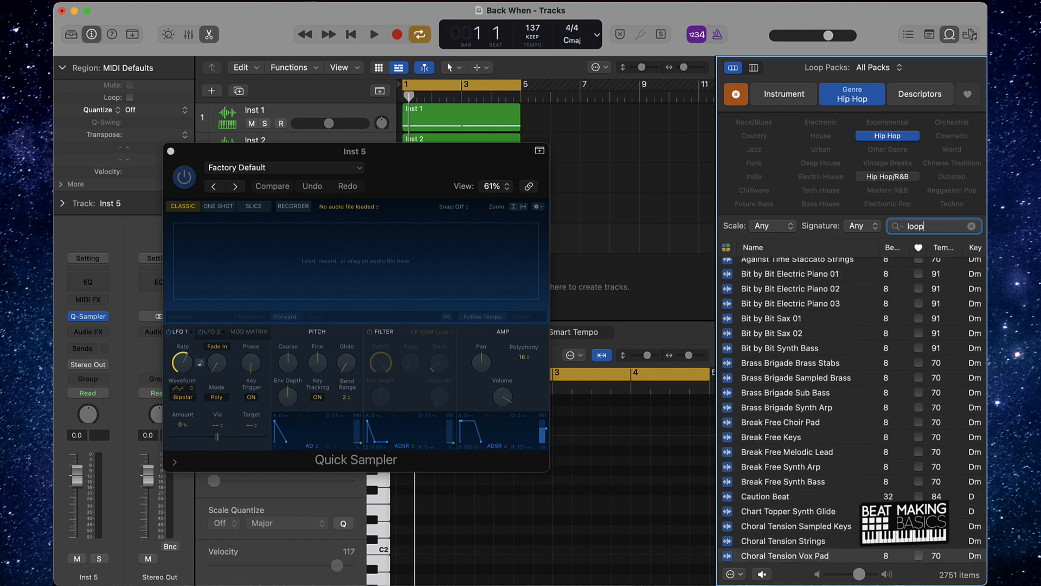
{"action": "scroll", "coordinate": [860, 364], "scroll_direction": "down", "scroll_amount": 10}
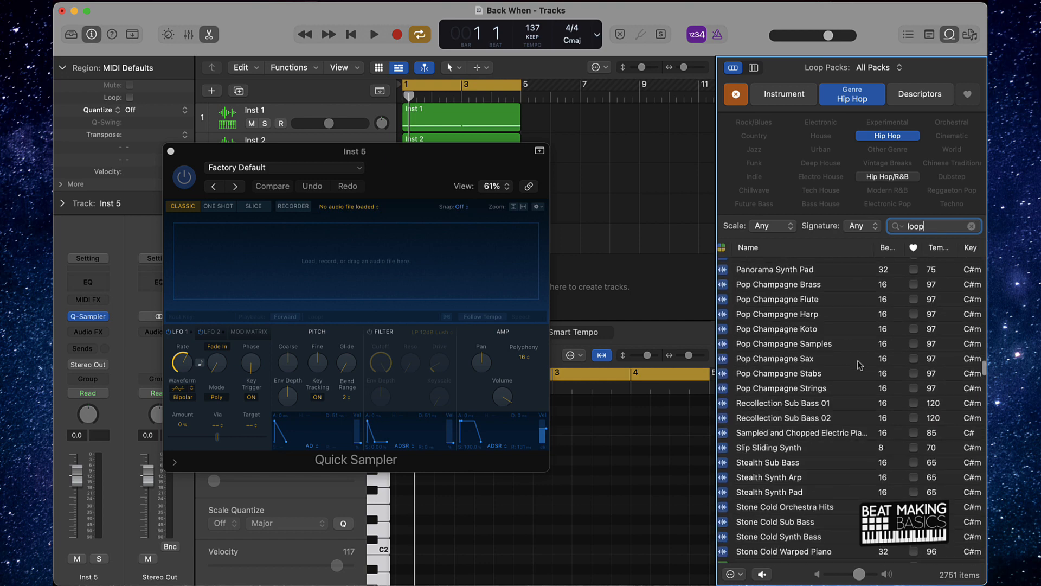
{"action": "scroll", "coordinate": [861, 365], "scroll_direction": "up", "scroll_amount": 3}
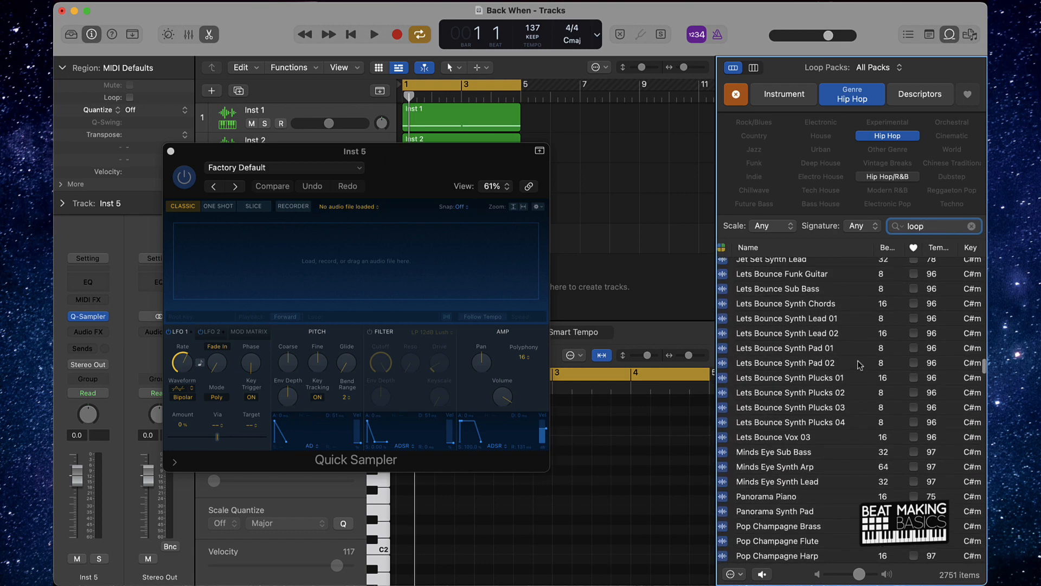
Step: Search the Hip Hop loops for "beat" and audition Alphabet City Beat 02, Amber Beat 01 and Amber Beat 02
{"action": "double_click", "coordinate": [942, 231]}
{"action": "type", "text": "beat"}
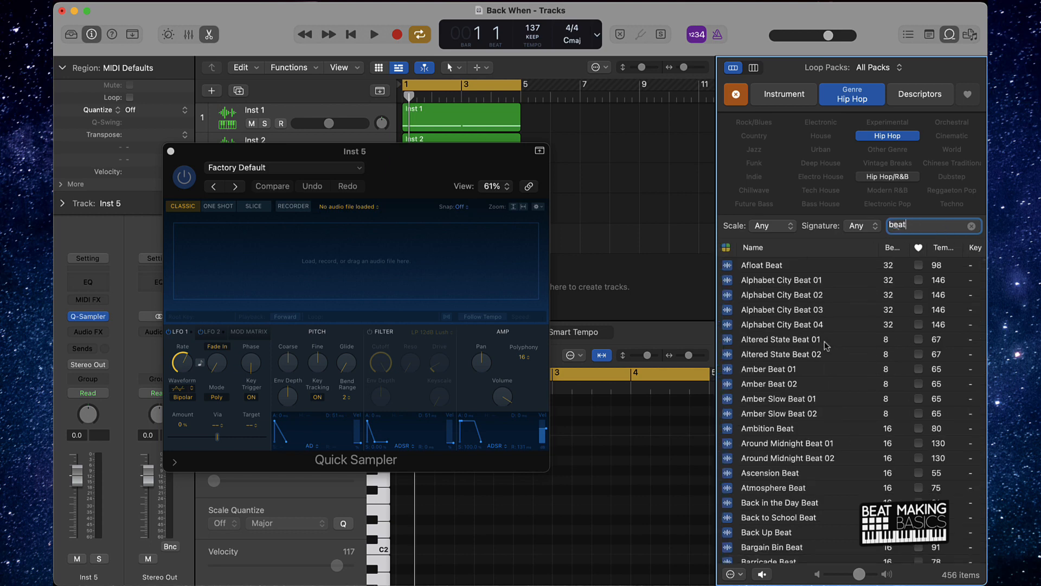
{"action": "left_click", "coordinate": [801, 299]}
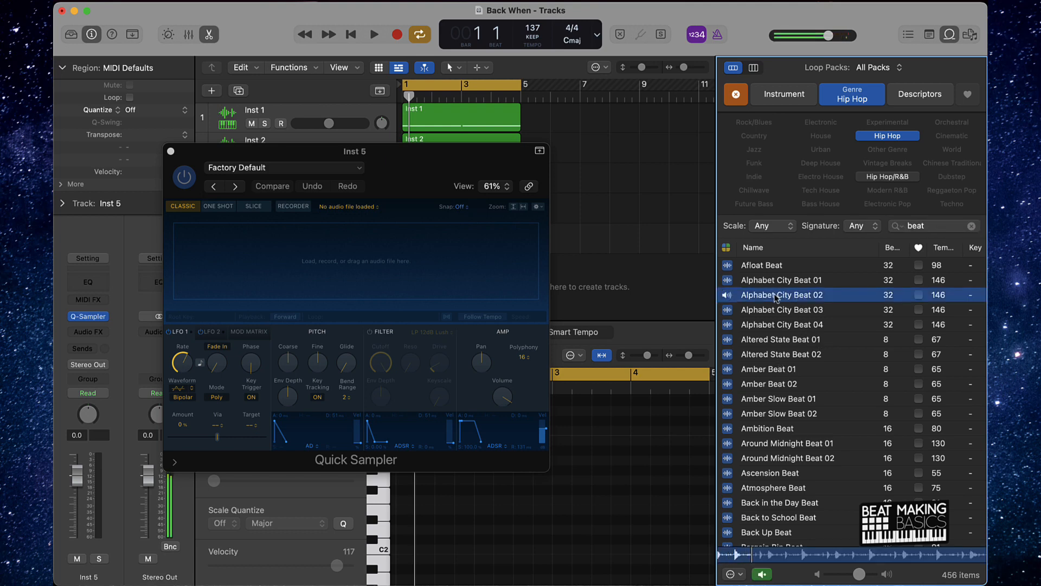
{"action": "left_click", "coordinate": [735, 295]}
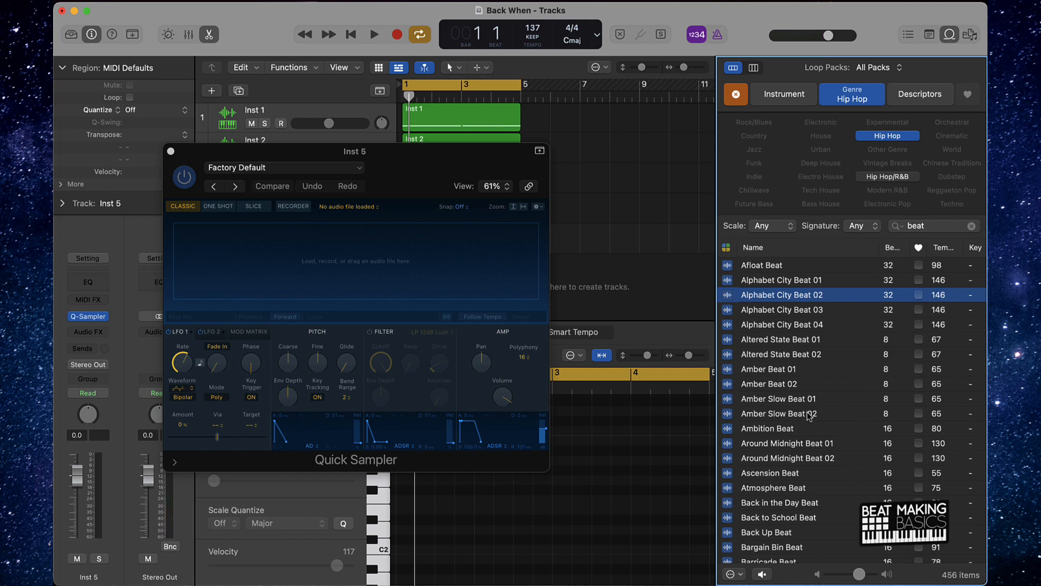
{"action": "left_click", "coordinate": [769, 372]}
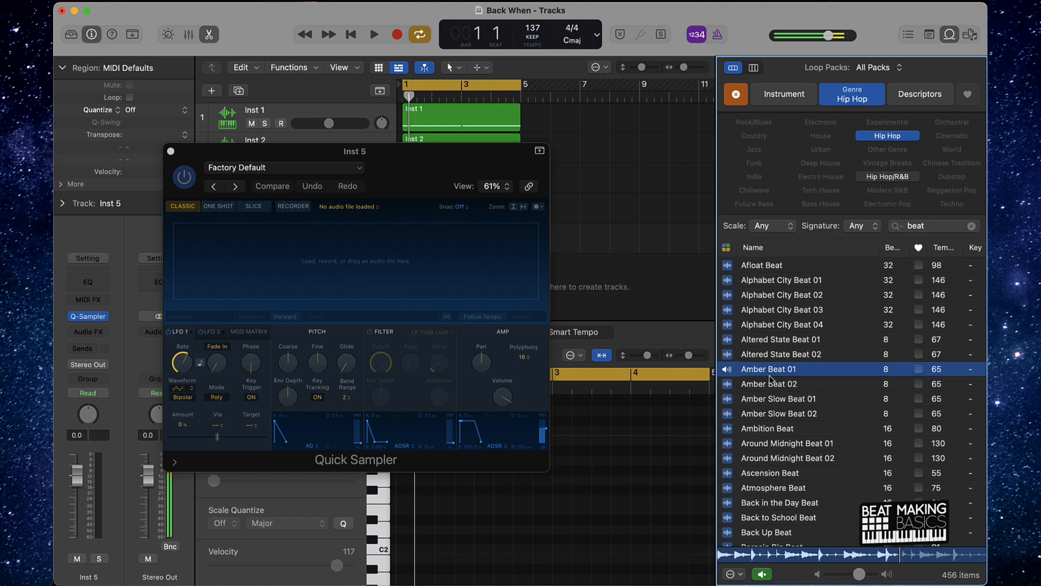
{"action": "left_click", "coordinate": [761, 386]}
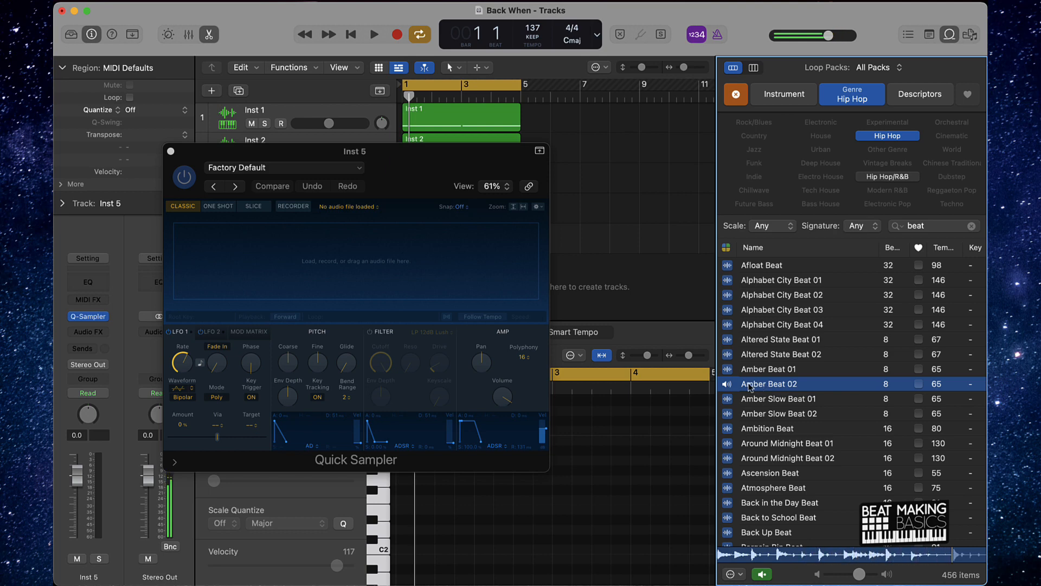
{"action": "left_click", "coordinate": [727, 386]}
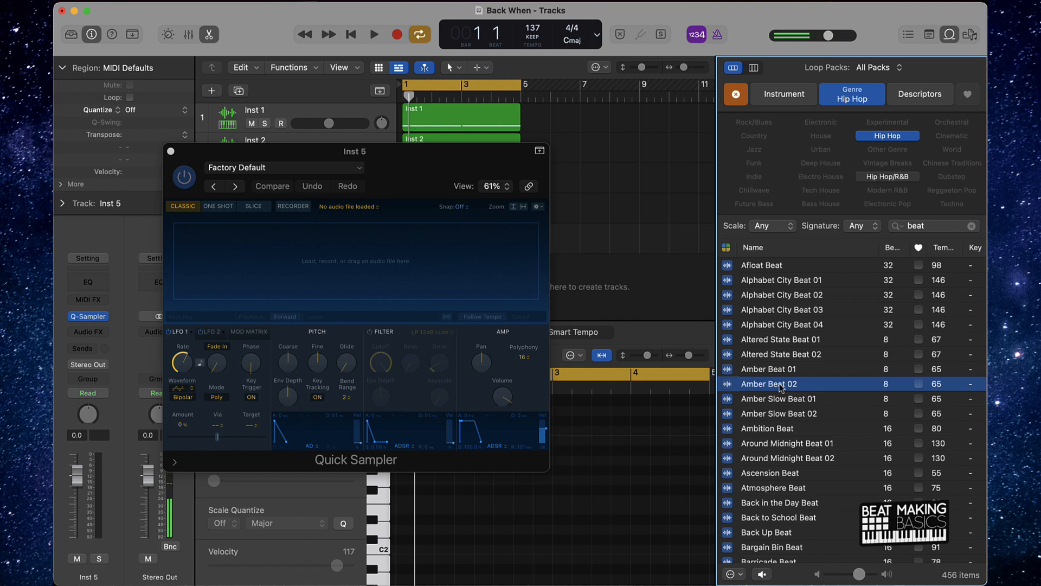
Step: Load the Amber Beat 02 loop into the Inst 5 Quick Sampler and switch it to Slice mode
{"action": "left_click_drag", "start_coordinate": [783, 388], "coordinate": [436, 261]}
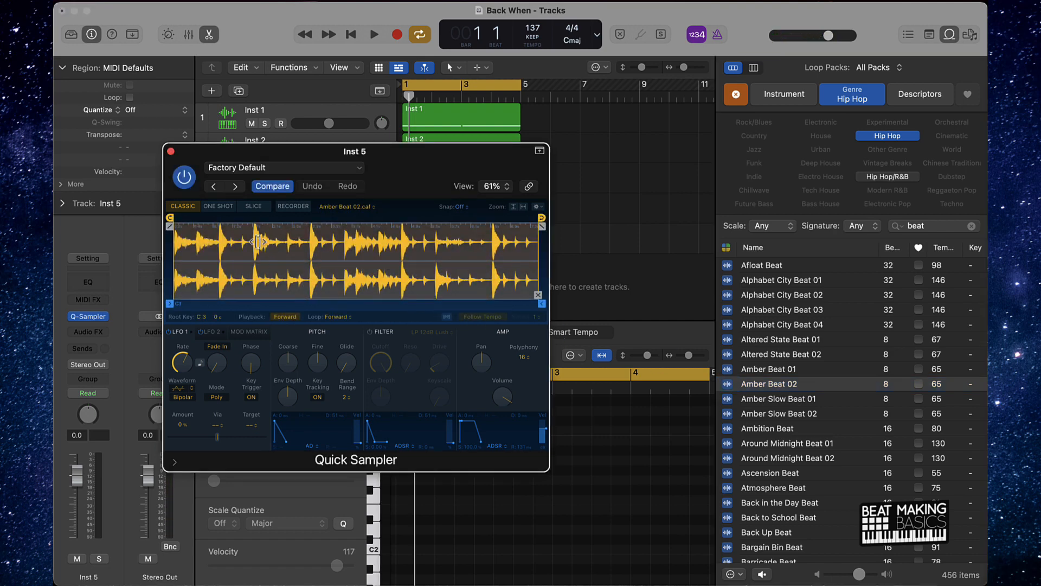
{"action": "left_click", "coordinate": [262, 208]}
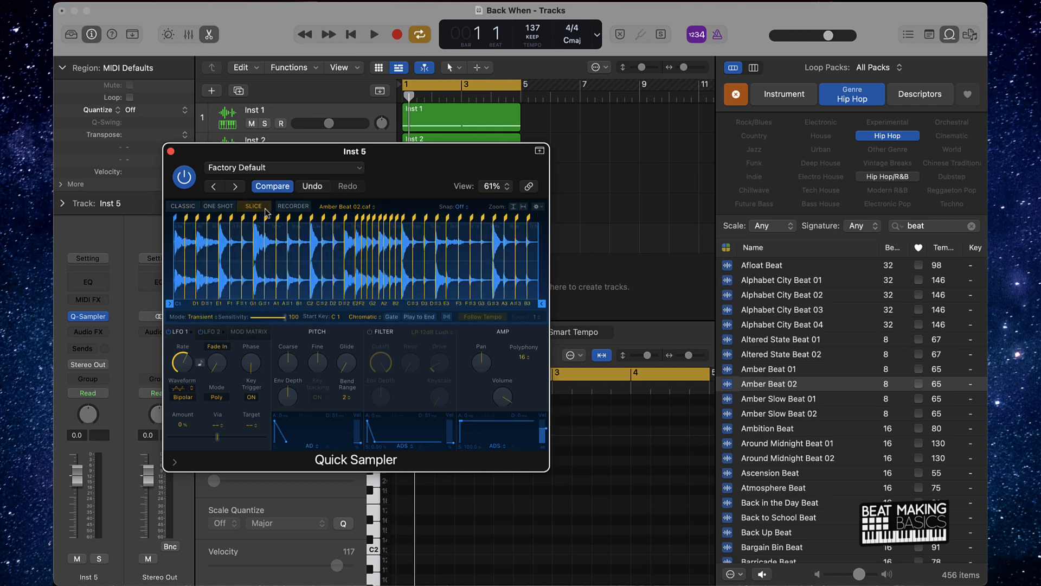
Step: Map the Amber Beat 02 slices to white keys only instead of chromatically
{"action": "left_click", "coordinate": [288, 259]}
{"action": "scroll", "coordinate": [290, 258], "scroll_direction": "up", "scroll_amount": 10}
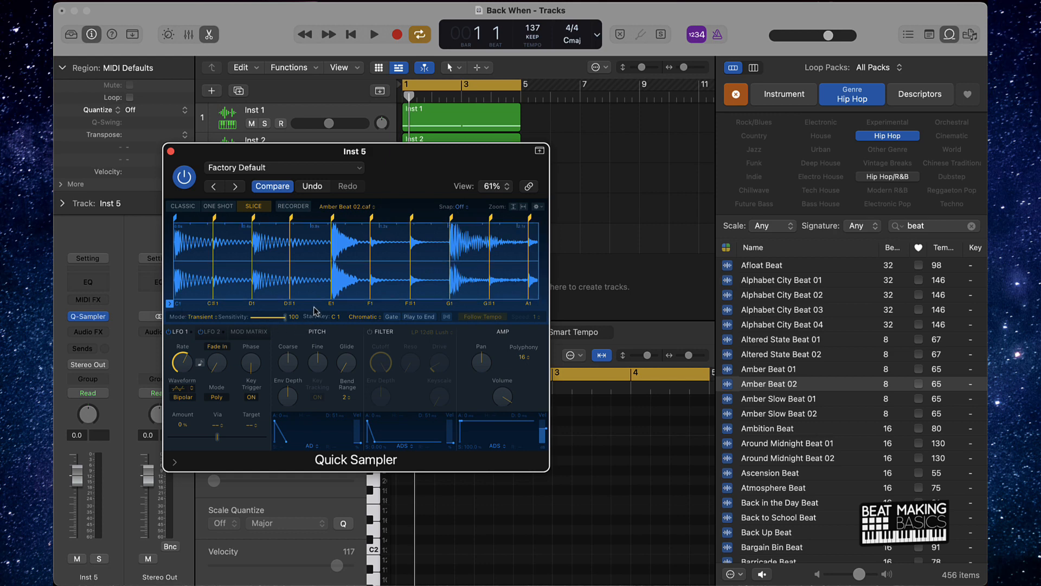
{"action": "left_click", "coordinate": [365, 317]}
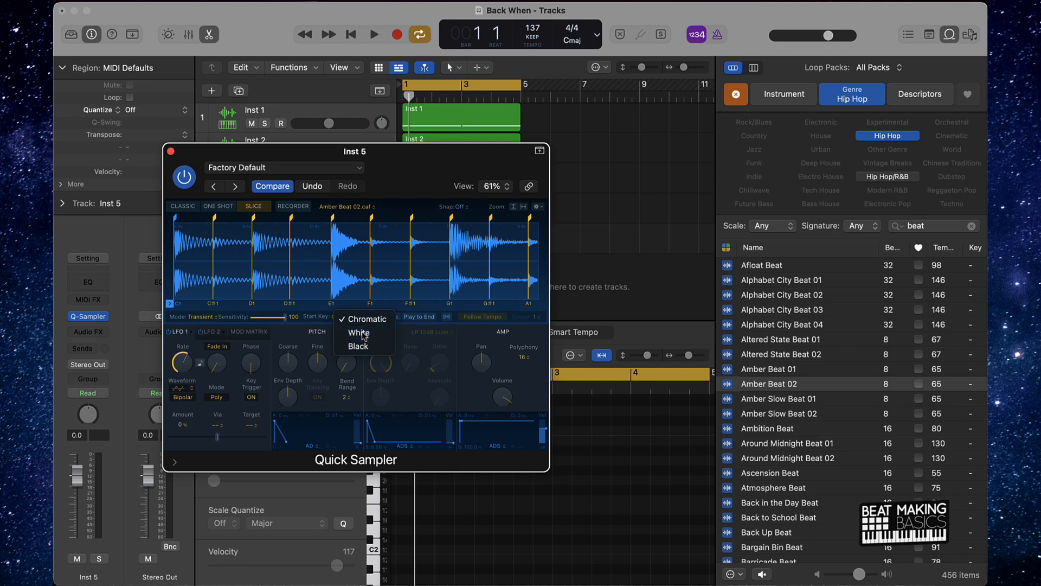
{"action": "left_click", "coordinate": [360, 333]}
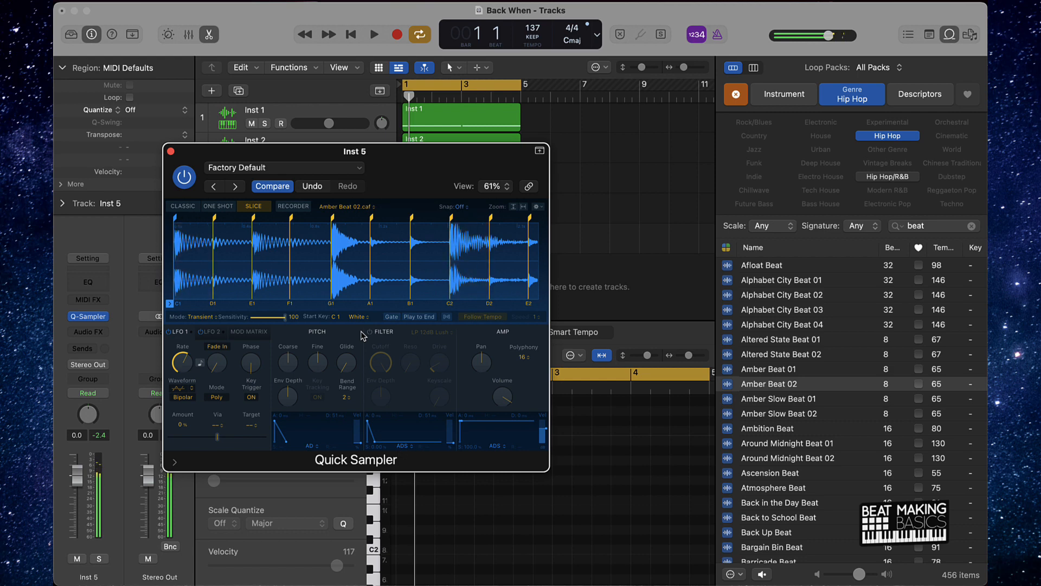
Step: Delete the second slice marker of Amber Beat 02, and undo the accidental deletion of the Inst 5 track
{"action": "right_click", "coordinate": [214, 218]}
{"action": "left_click", "coordinate": [231, 225]}
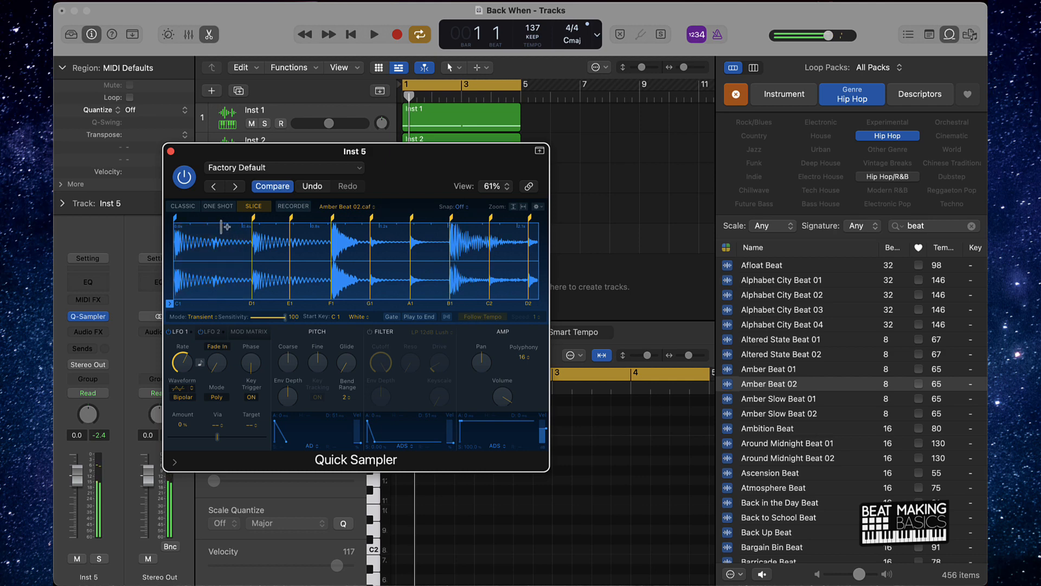
{"action": "key", "text": "super+BackSpace"}
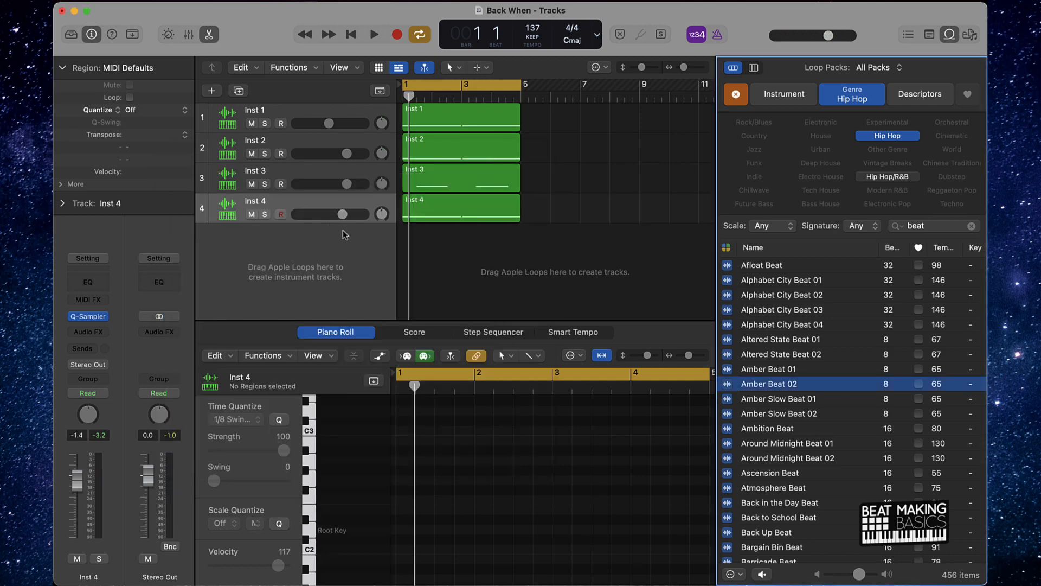
{"action": "key", "text": "super+z"}
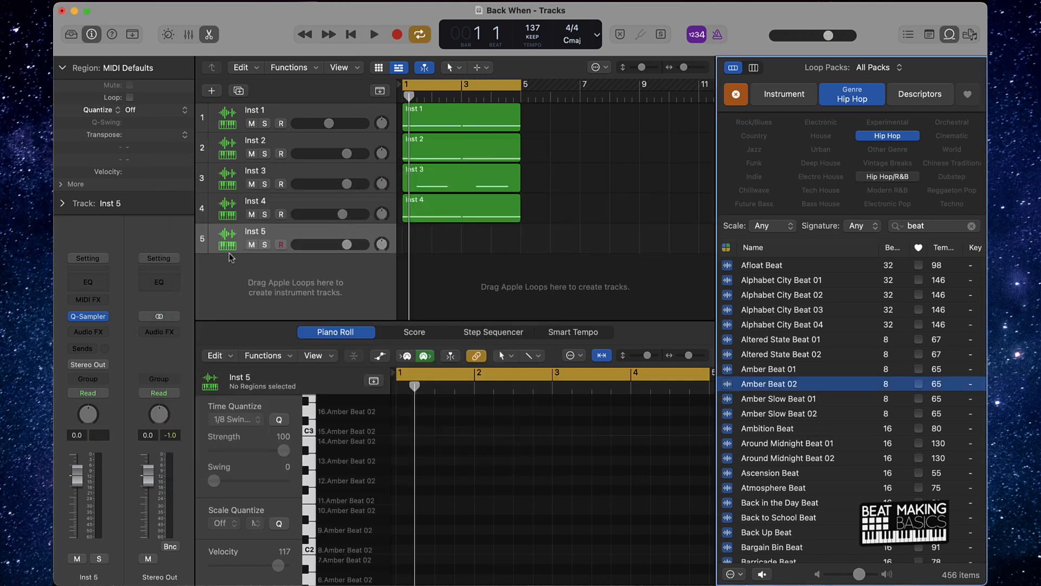
Step: Audition the Amber Beat 02 slices around C3 with the Piano Roll's keyboard on the Inst 5 track
{"action": "left_click", "coordinate": [312, 436]}
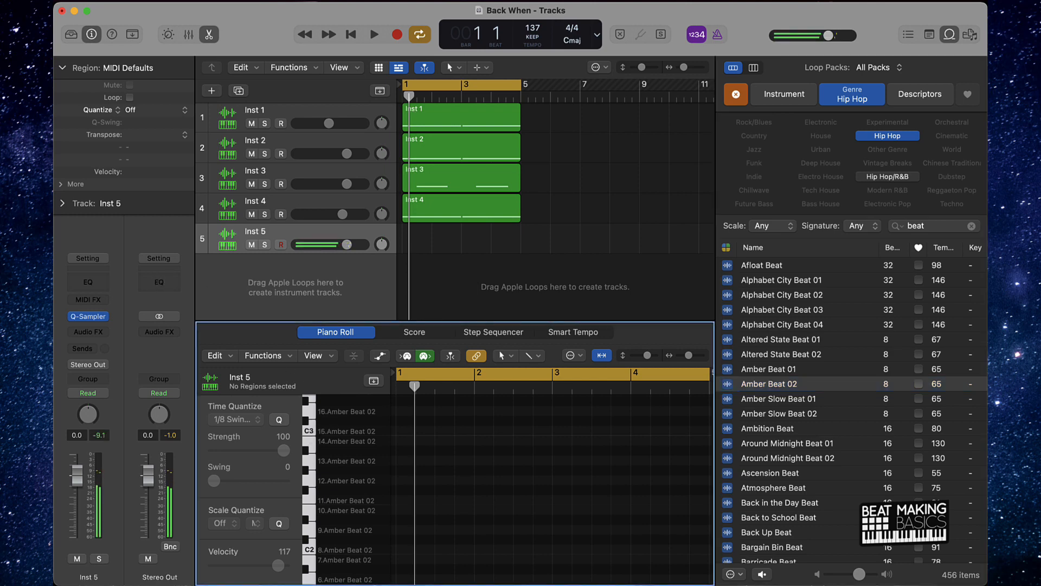
{"action": "left_click", "coordinate": [309, 448]}
{"action": "left_click", "coordinate": [310, 449]}
{"action": "left_click", "coordinate": [309, 449]}
{"action": "left_click", "coordinate": [310, 465]}
{"action": "left_click", "coordinate": [310, 465]}
Step: Enlarge the Piano Roll to show the slices from C1 up, and reopen the Inst 5 Quick Sampler clear of the slice names
{"action": "scroll", "coordinate": [319, 450], "scroll_direction": "down", "scroll_amount": 5}
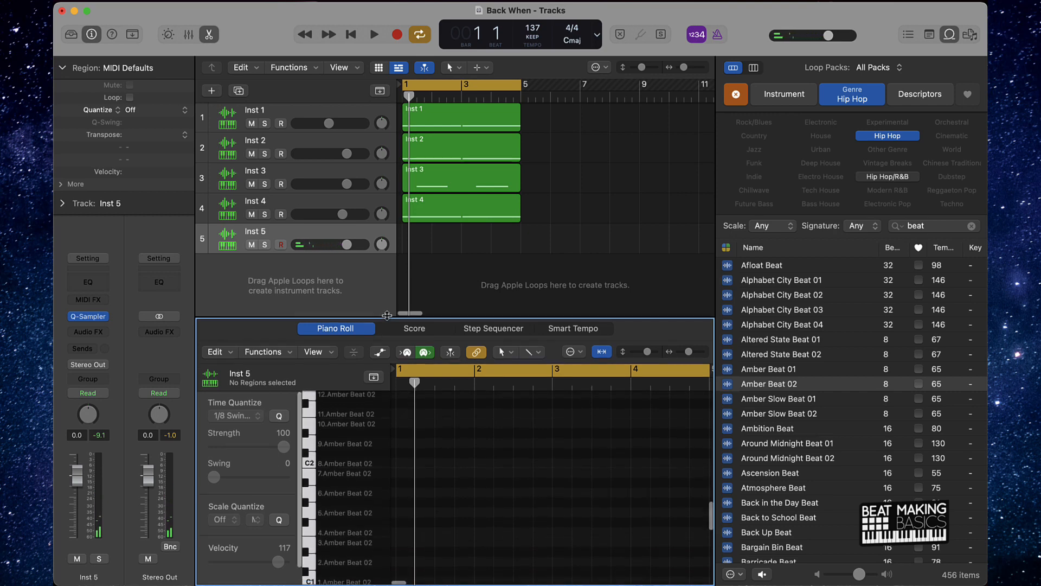
{"action": "left_click_drag", "start_coordinate": [386, 323], "coordinate": [378, 278]}
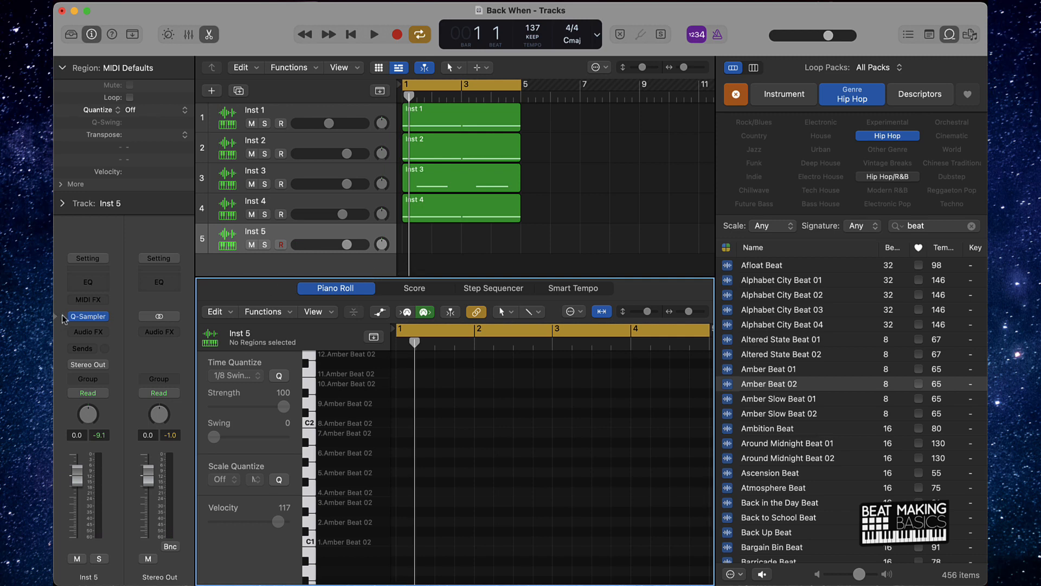
{"action": "left_click", "coordinate": [88, 318]}
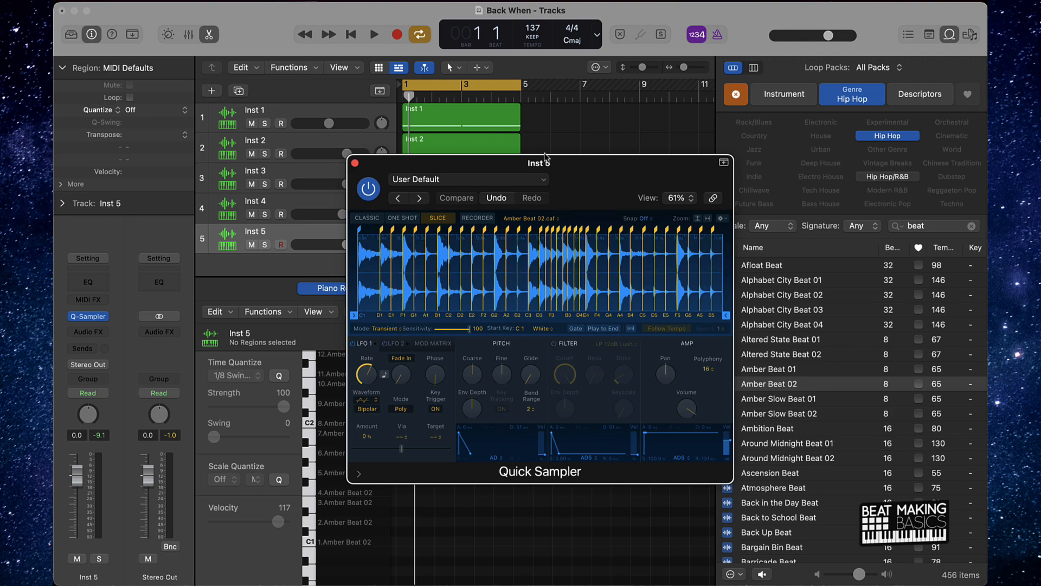
{"action": "left_click_drag", "start_coordinate": [543, 162], "coordinate": [708, 162]}
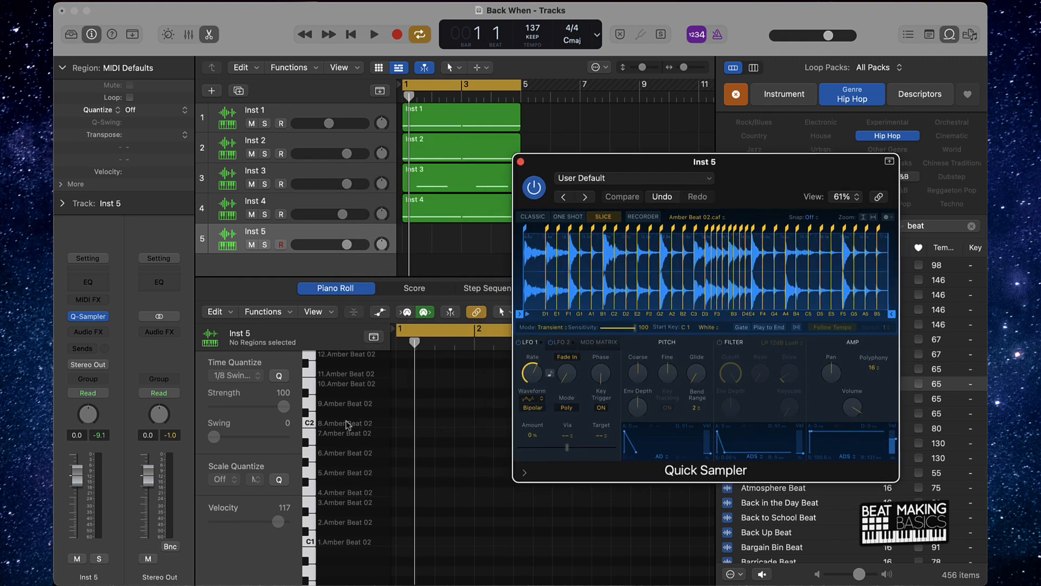
Step: Audition the first Amber Beat 02 slices, from C1 up, with the Piano Roll's keyboard on the Inst 5 track
{"action": "scroll", "coordinate": [347, 423], "scroll_direction": "down", "scroll_amount": 3}
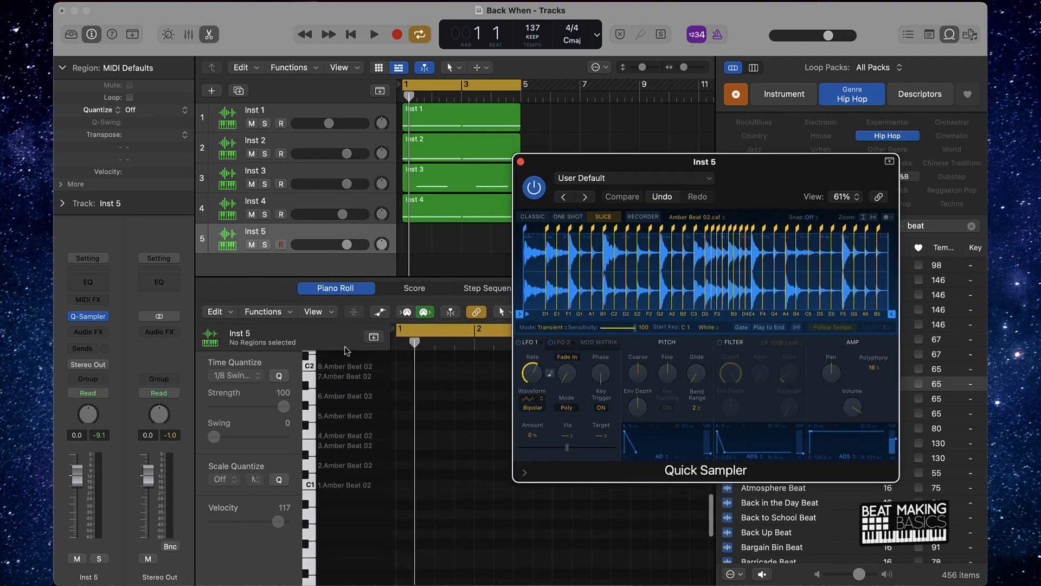
{"action": "left_click", "coordinate": [306, 487]}
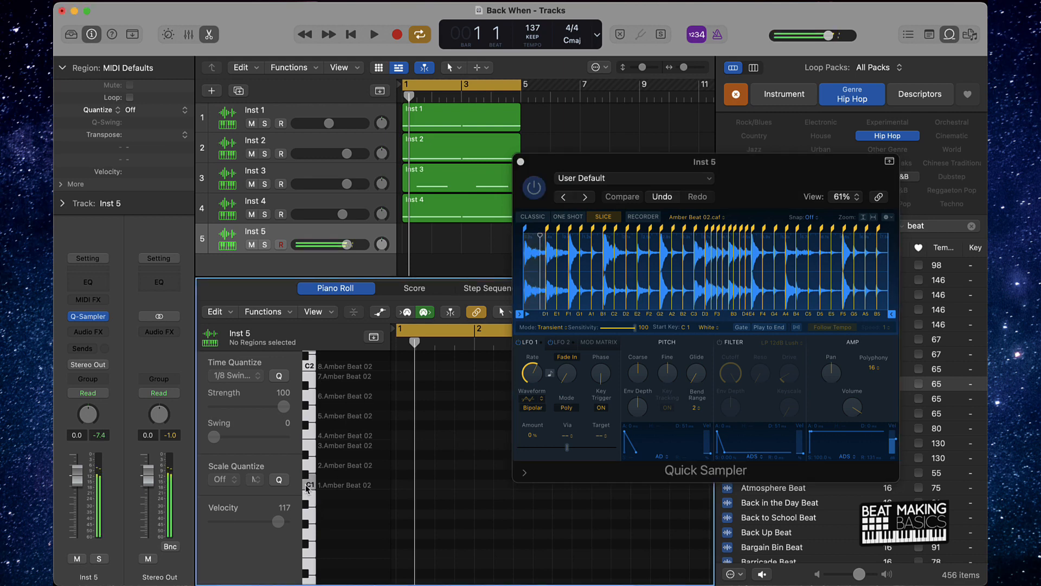
{"action": "left_click", "coordinate": [307, 472]}
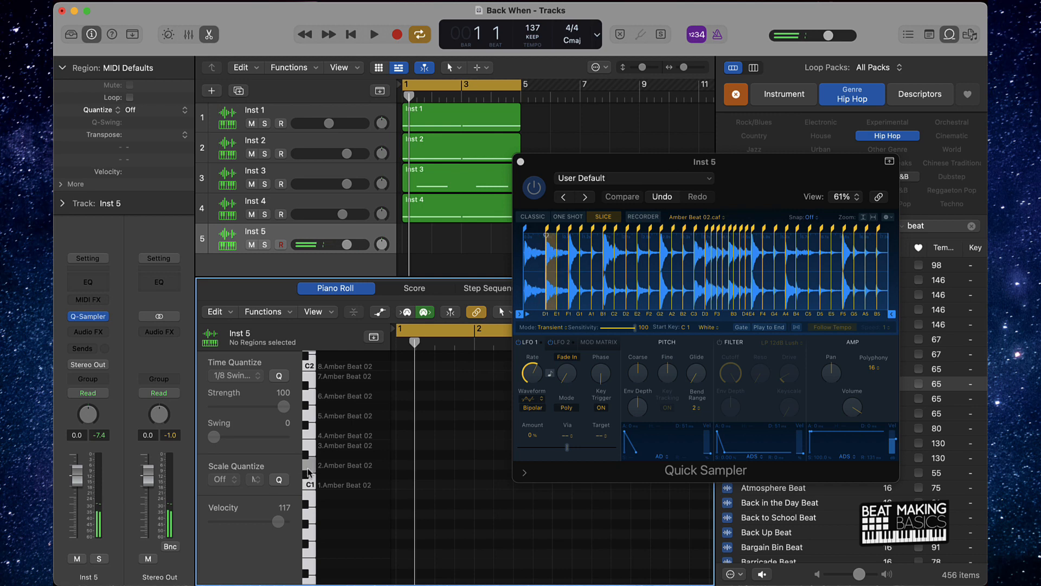
{"action": "left_click", "coordinate": [309, 470]}
{"action": "left_click", "coordinate": [310, 468]}
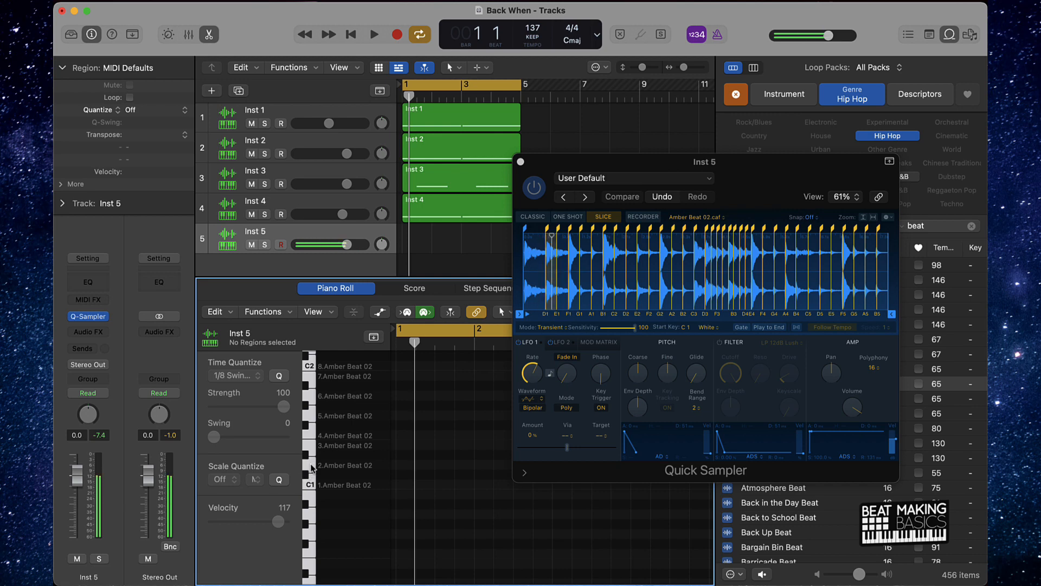
{"action": "left_click", "coordinate": [310, 467]}
{"action": "scroll", "coordinate": [374, 423], "scroll_direction": "right", "scroll_amount": 1}
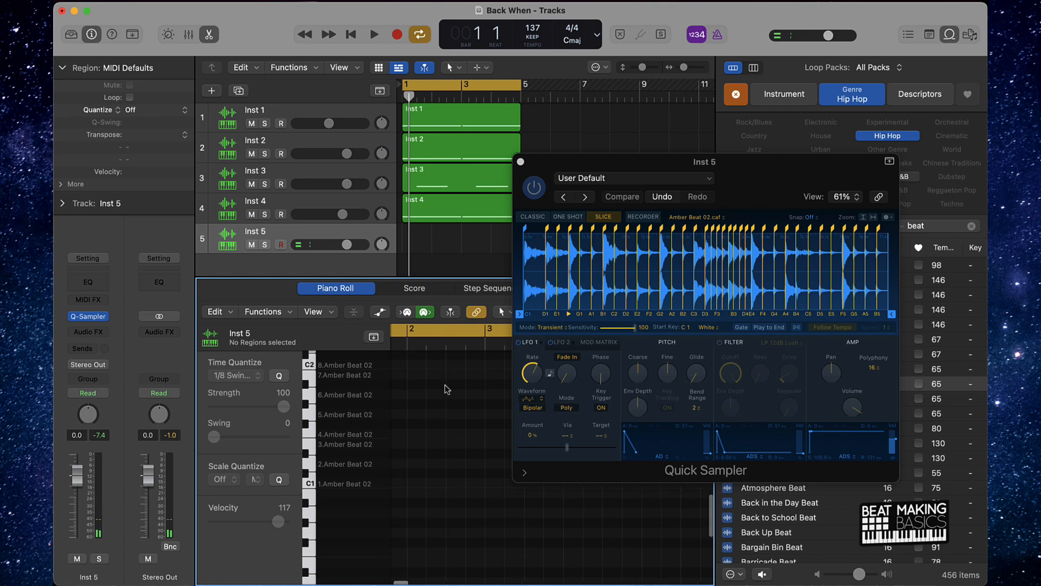
{"action": "scroll", "coordinate": [430, 376], "scroll_direction": "left", "scroll_amount": 2}
Step: Hide the Loop Browser and enlarge the Inst 5 Quick Sampler window to a 103% view
{"action": "left_click_drag", "start_coordinate": [836, 175], "coordinate": [576, 190]}
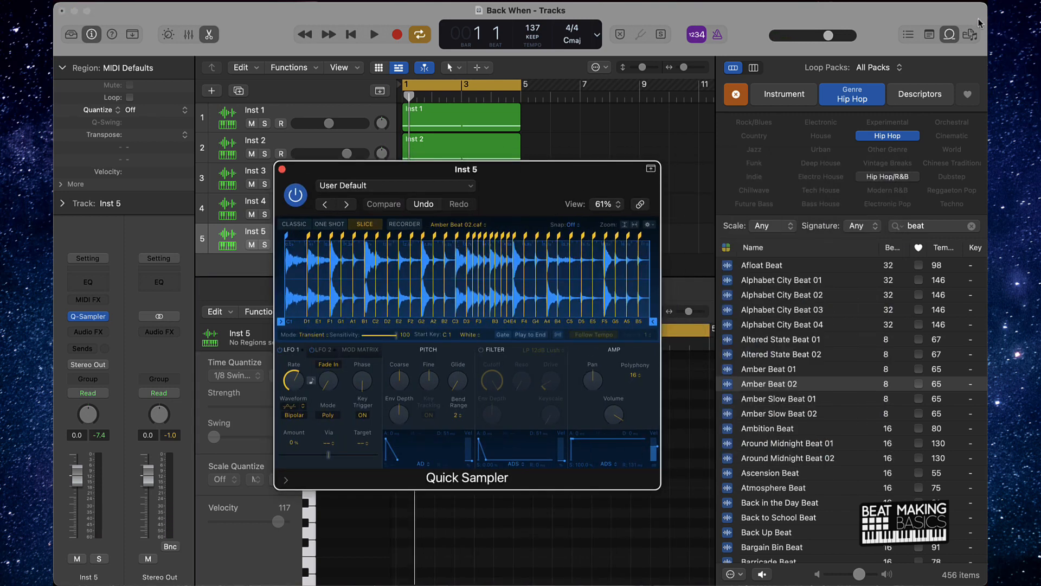
{"action": "left_click", "coordinate": [949, 34]}
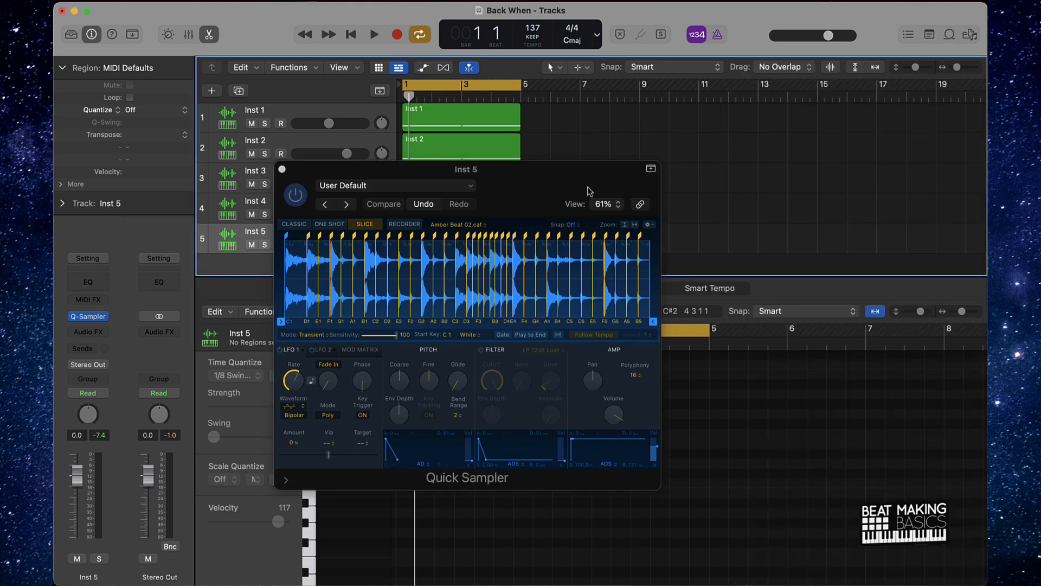
{"action": "left_click", "coordinate": [661, 167]}
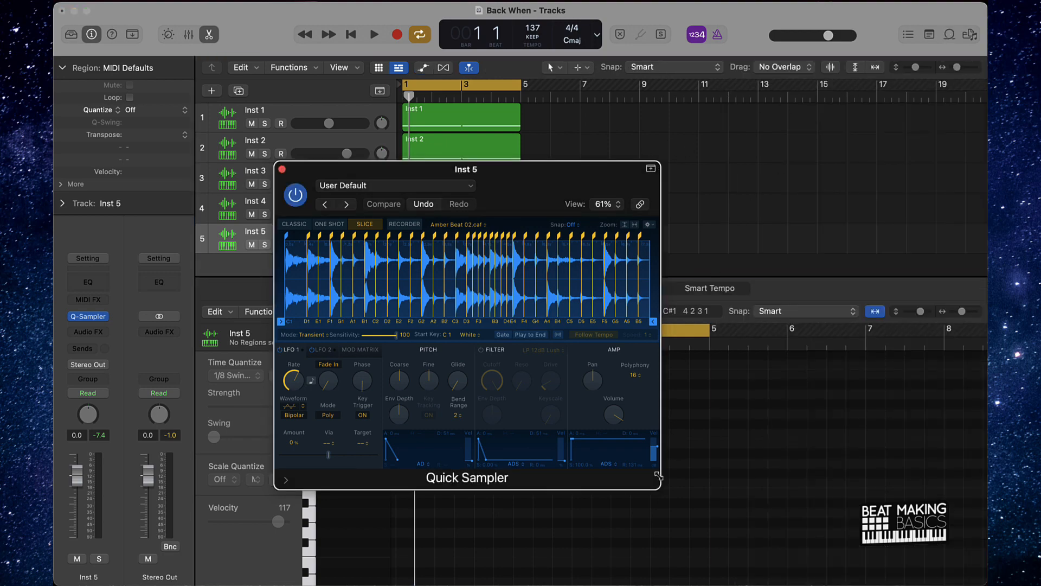
{"action": "left_click_drag", "start_coordinate": [660, 488], "coordinate": [865, 583]}
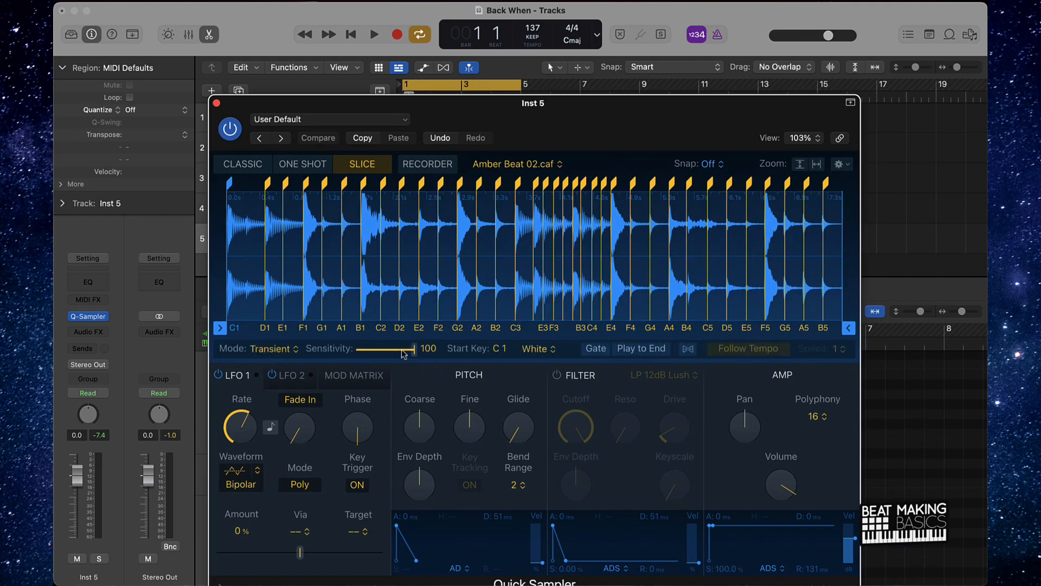
Step: Delete the E1 slice marker of Amber Beat 02 and add a new one at about 0.692 s
{"action": "left_click", "coordinate": [296, 350]}
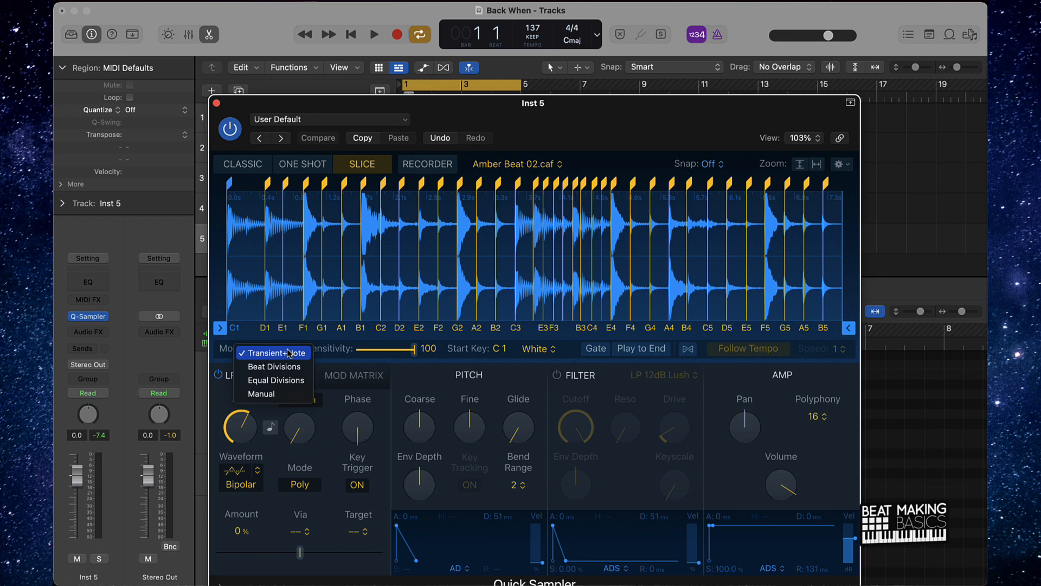
{"action": "left_click", "coordinate": [353, 340]}
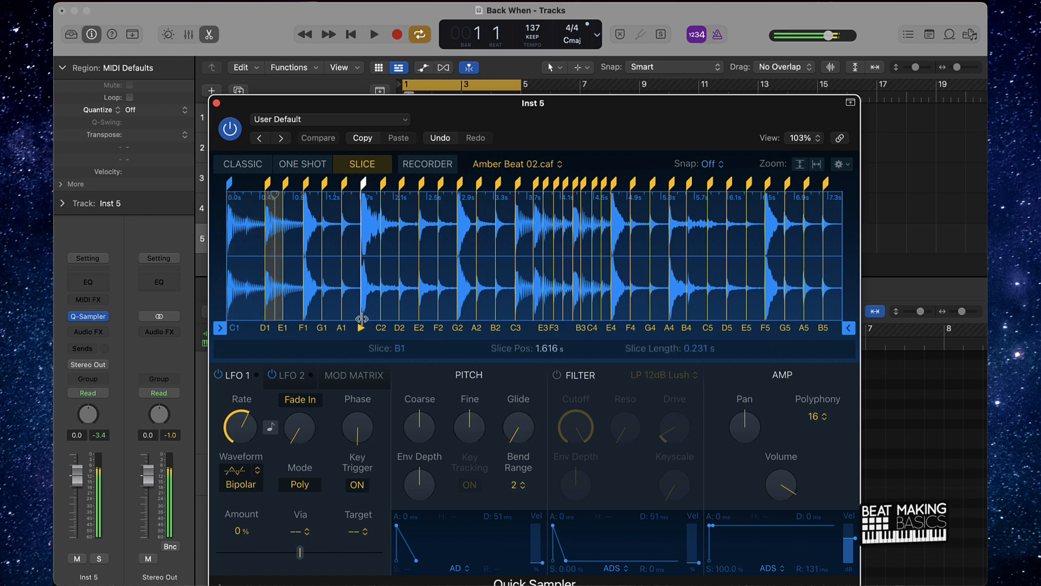
{"action": "right_click", "coordinate": [286, 183]}
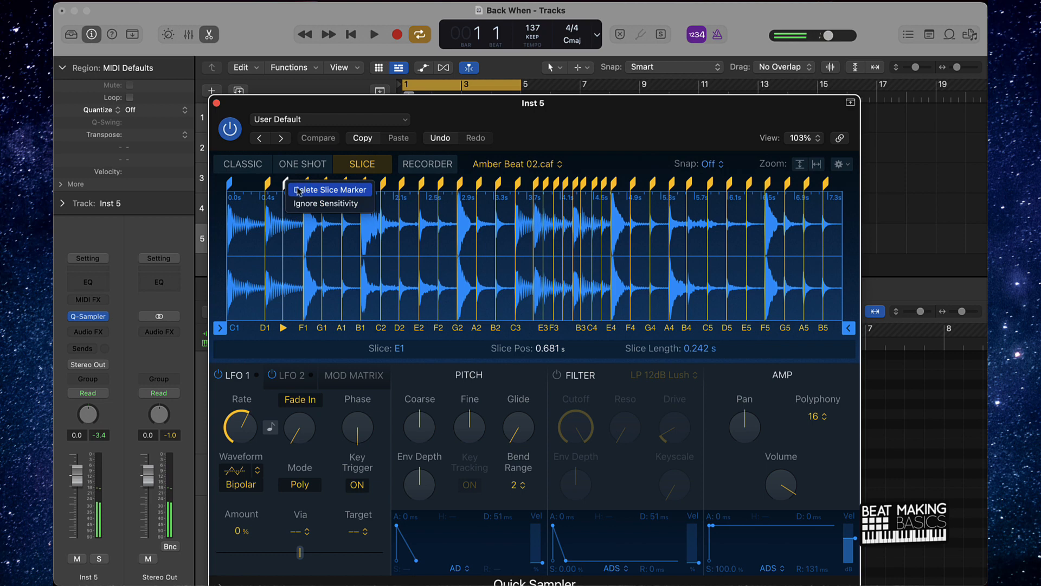
{"action": "left_click", "coordinate": [298, 190]}
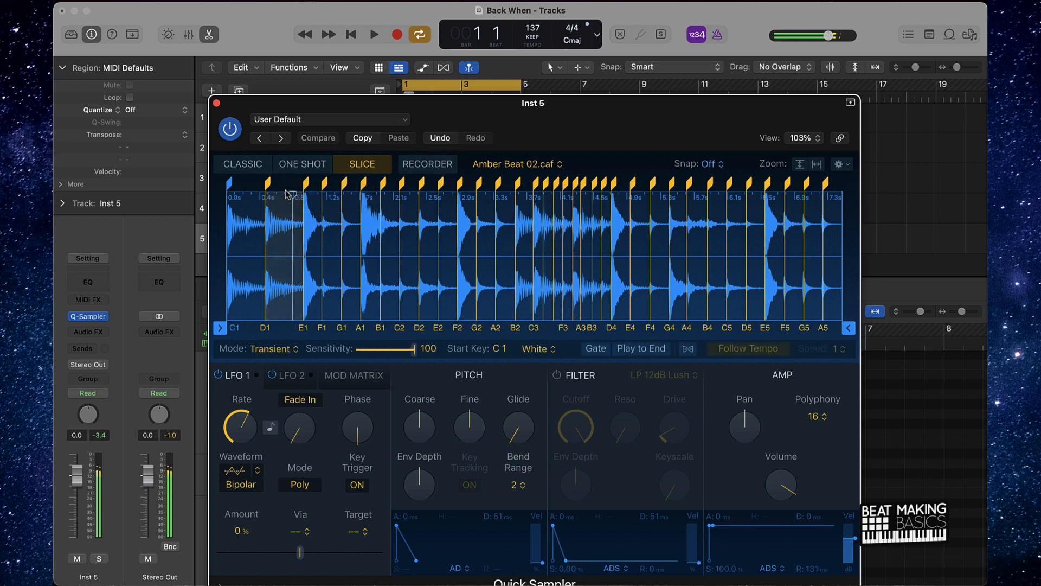
{"action": "left_click", "coordinate": [285, 194]}
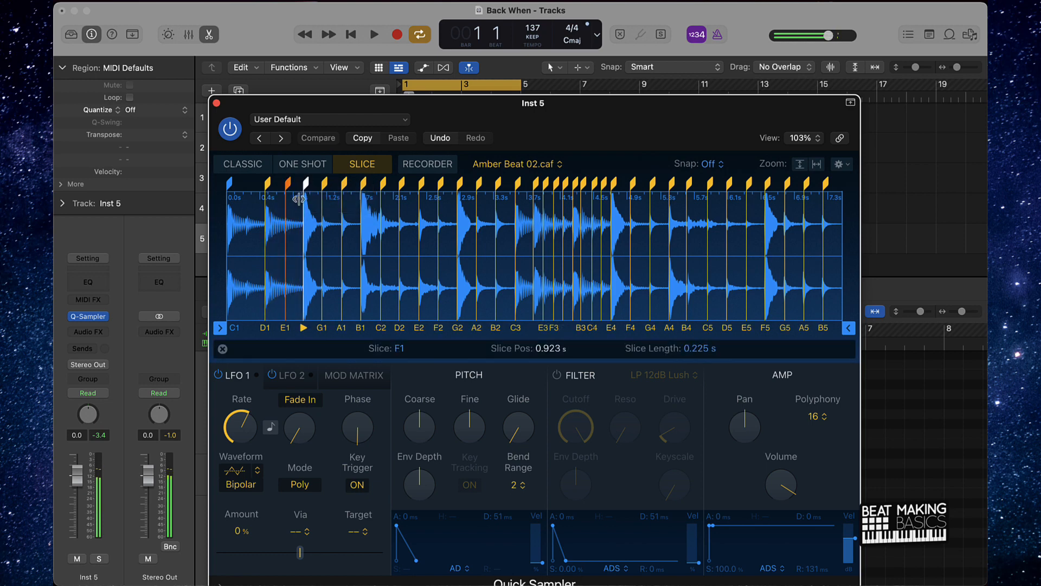
{"action": "left_click", "coordinate": [286, 184]}
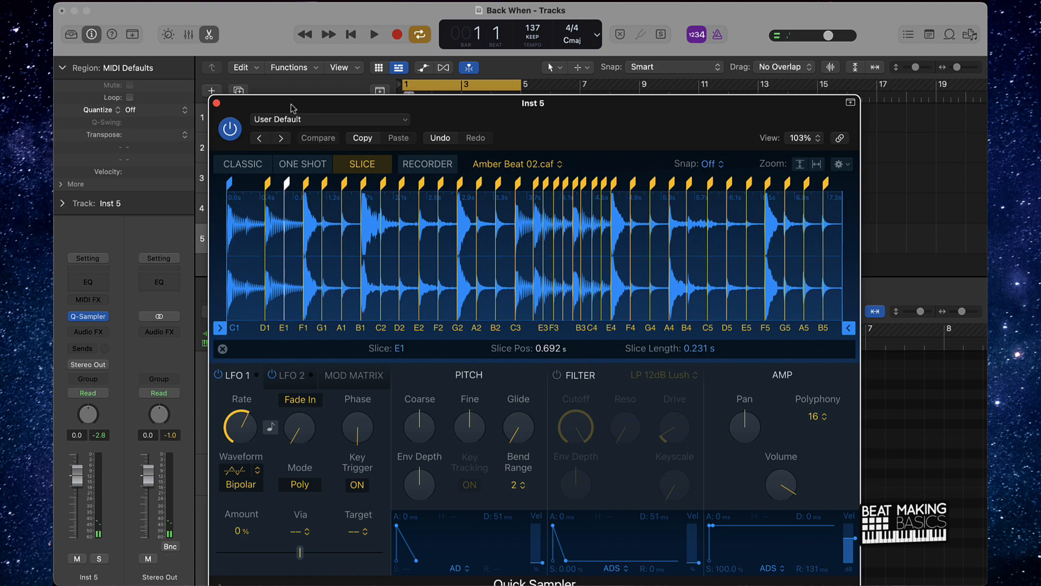
Step: Show the on-screen piano keyboard for Inst 5 from the octave below C1, and close the Quick Sampler window
{"action": "left_click_drag", "start_coordinate": [291, 108], "coordinate": [545, 64]}
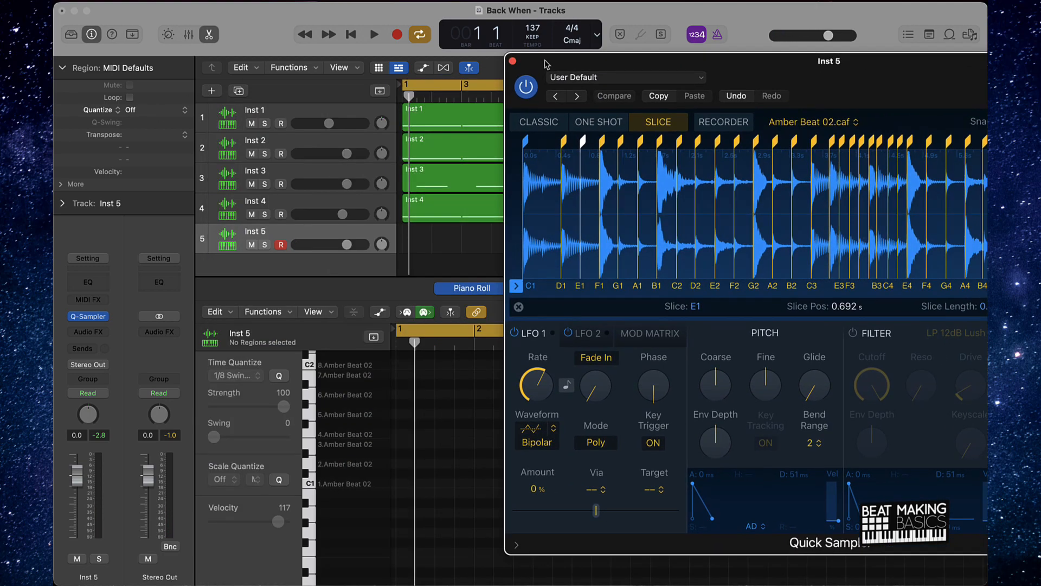
{"action": "key", "text": "super+k"}
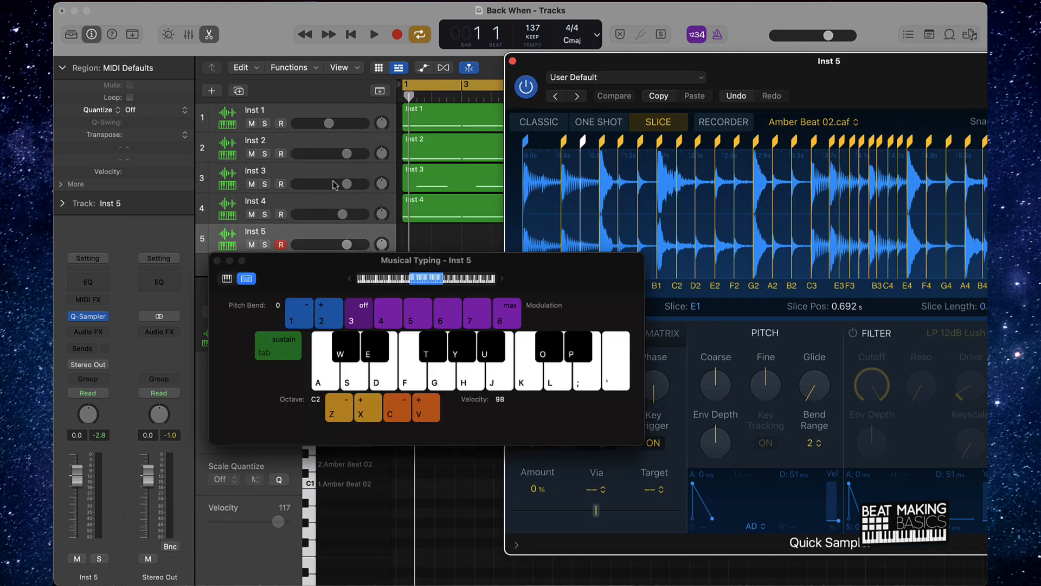
{"action": "left_click", "coordinate": [227, 278]}
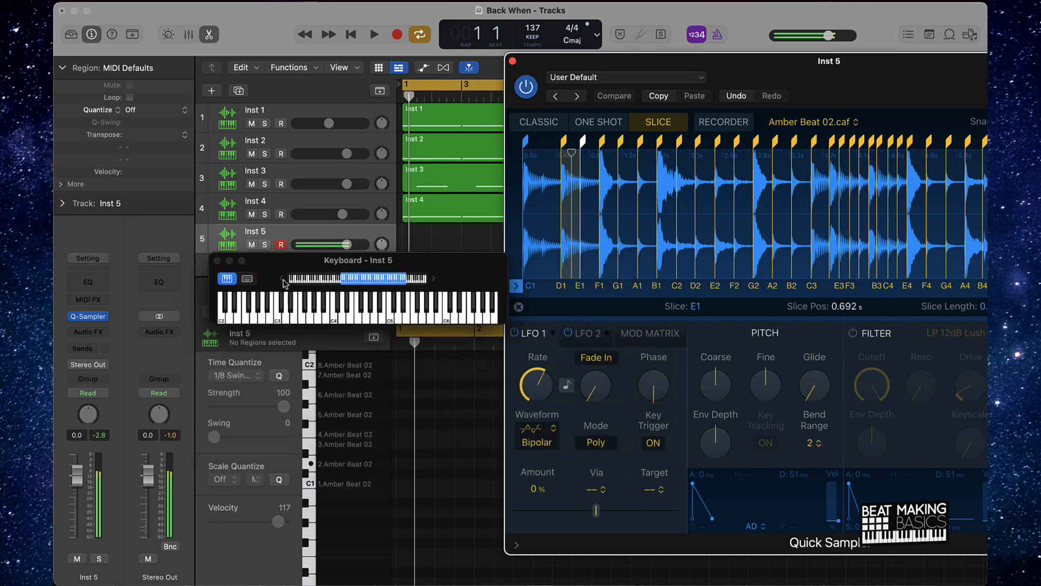
{"action": "scroll", "coordinate": [270, 309], "scroll_direction": "left", "scroll_amount": 5}
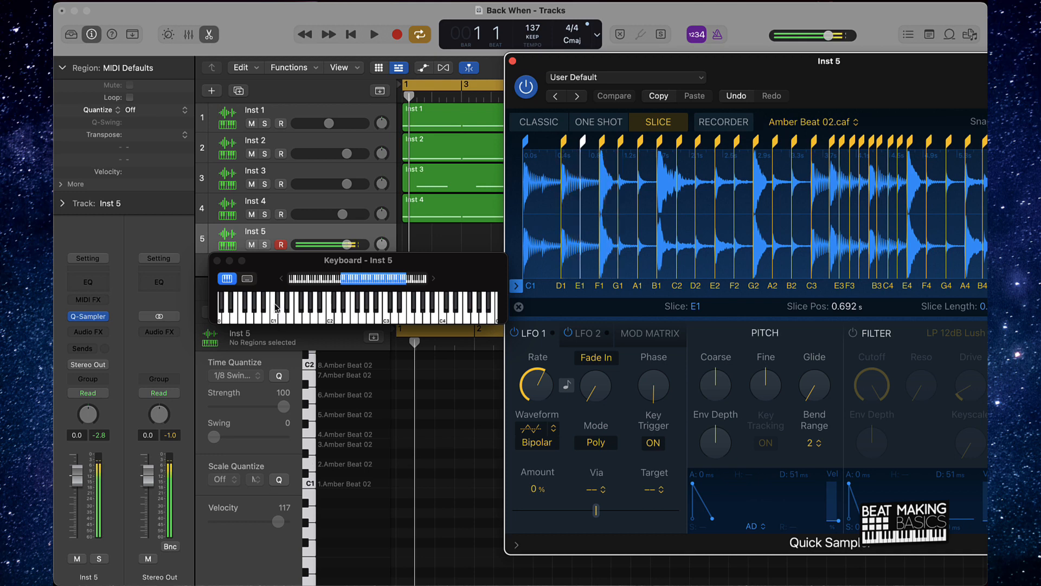
{"action": "left_click", "coordinate": [513, 60]}
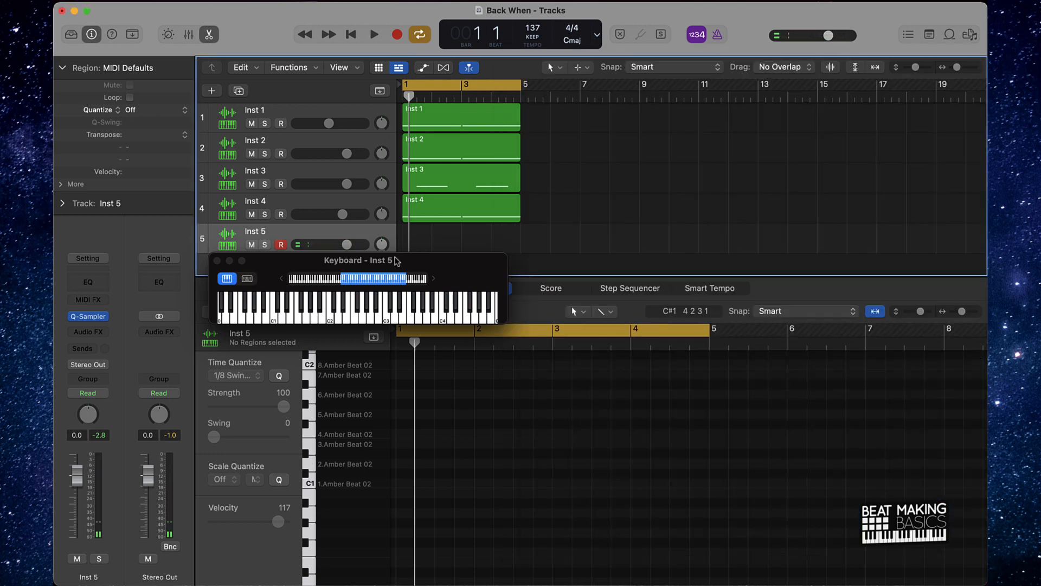
{"action": "left_click_drag", "start_coordinate": [411, 260], "coordinate": [428, 293]}
Step: Rehearse the drum slices over the playing loop, and record a four-bar pattern on Inst 5 using Amber Beat 02 slices 2 and 4
{"action": "key", "text": "space"}
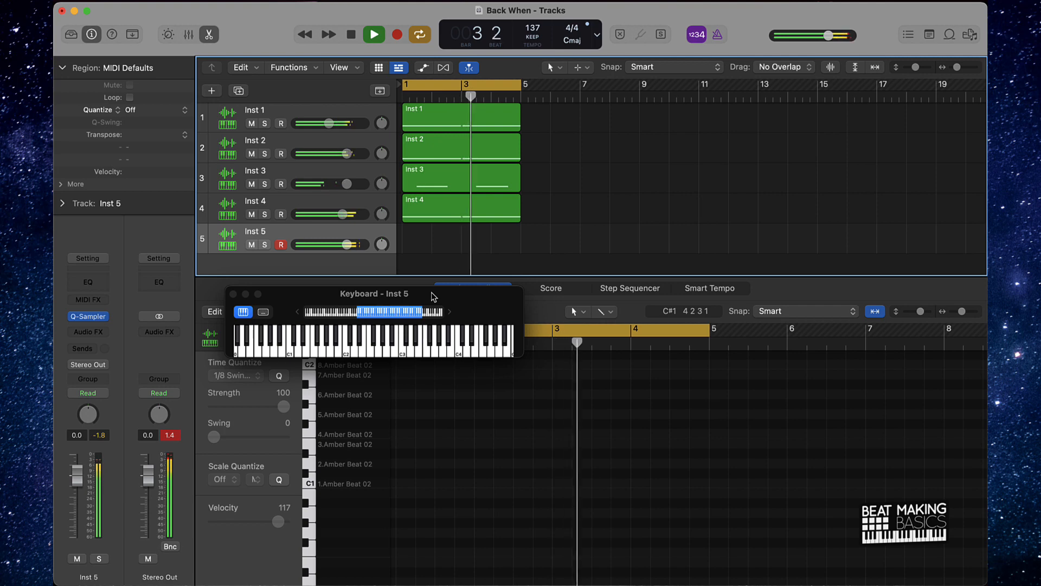
{"action": "key", "text": "space"}
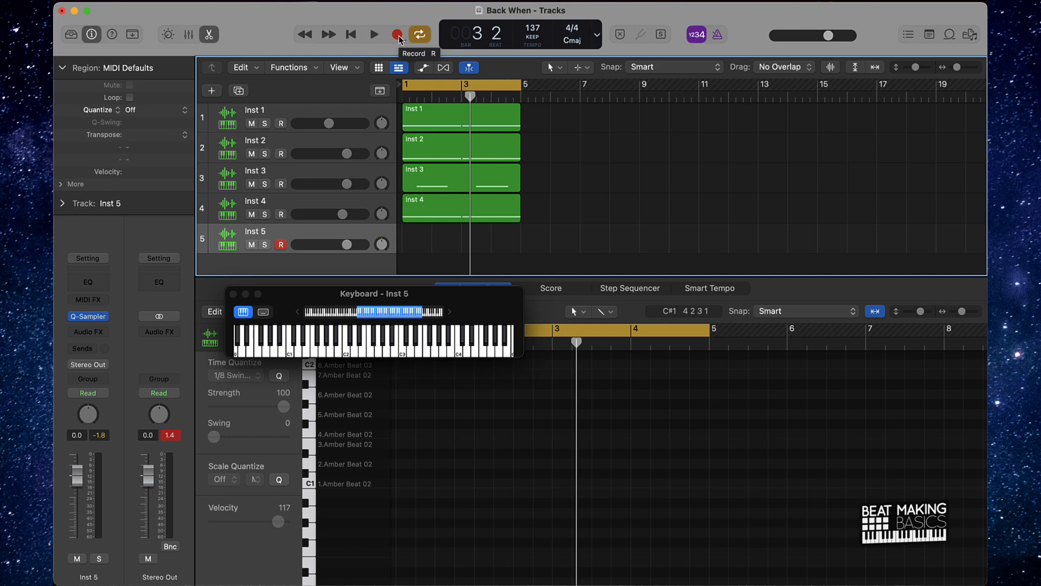
{"action": "left_click", "coordinate": [398, 35]}
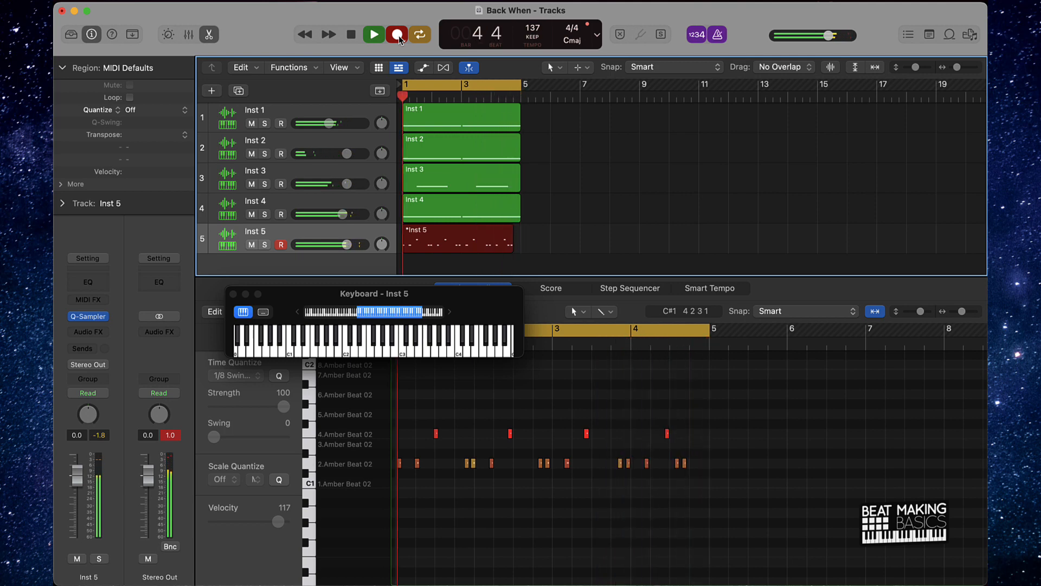
{"action": "left_click", "coordinate": [397, 35]}
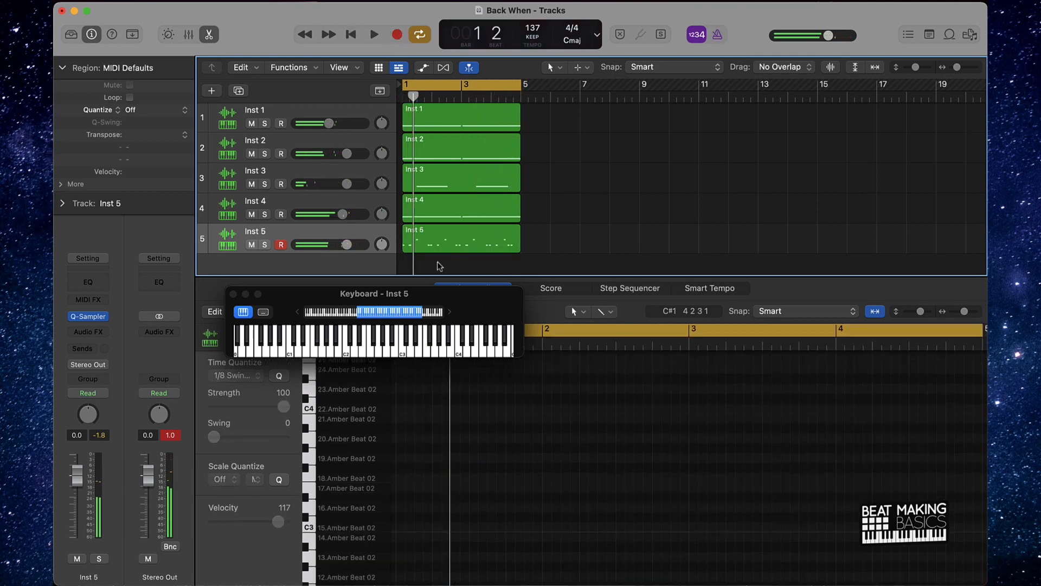
Step: Quantize all notes of the recorded Inst 5 region to 1/8 swing at strength 100 and play back the result
{"action": "left_click", "coordinate": [562, 395]}
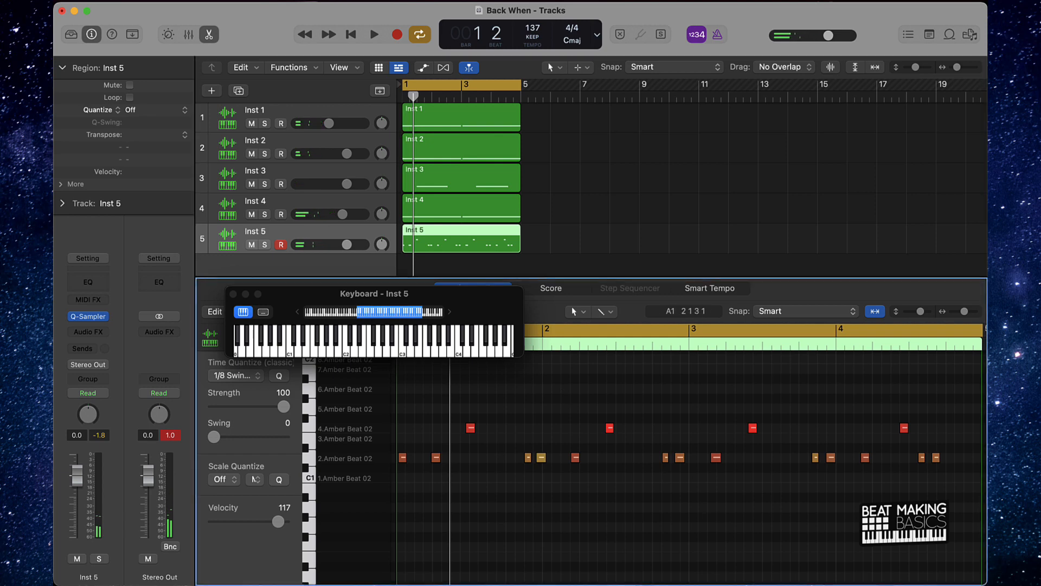
{"action": "key", "text": "super+a"}
{"action": "left_click_drag", "start_coordinate": [379, 293], "coordinate": [501, 249]}
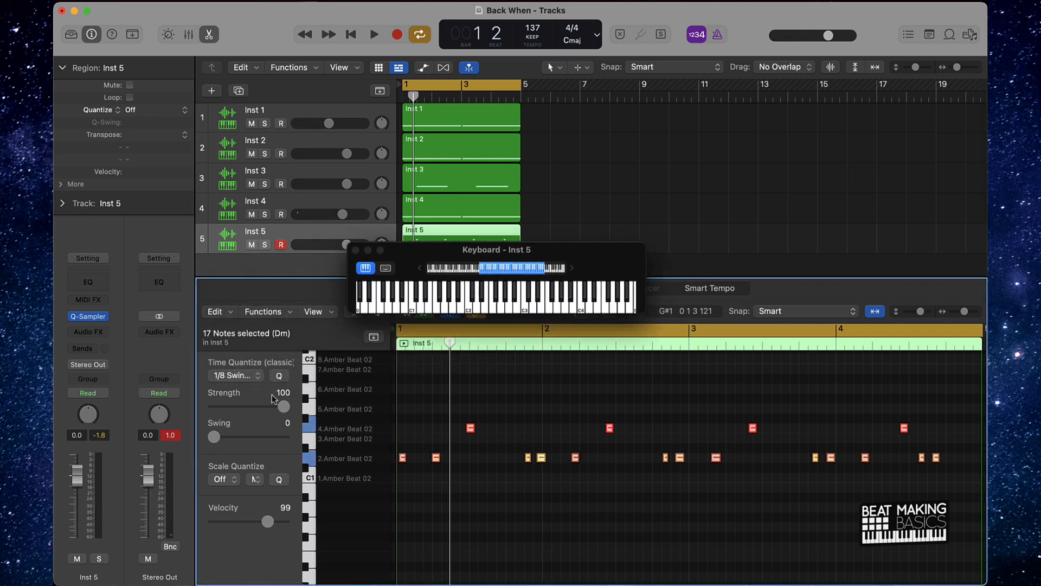
{"action": "left_click", "coordinate": [279, 375]}
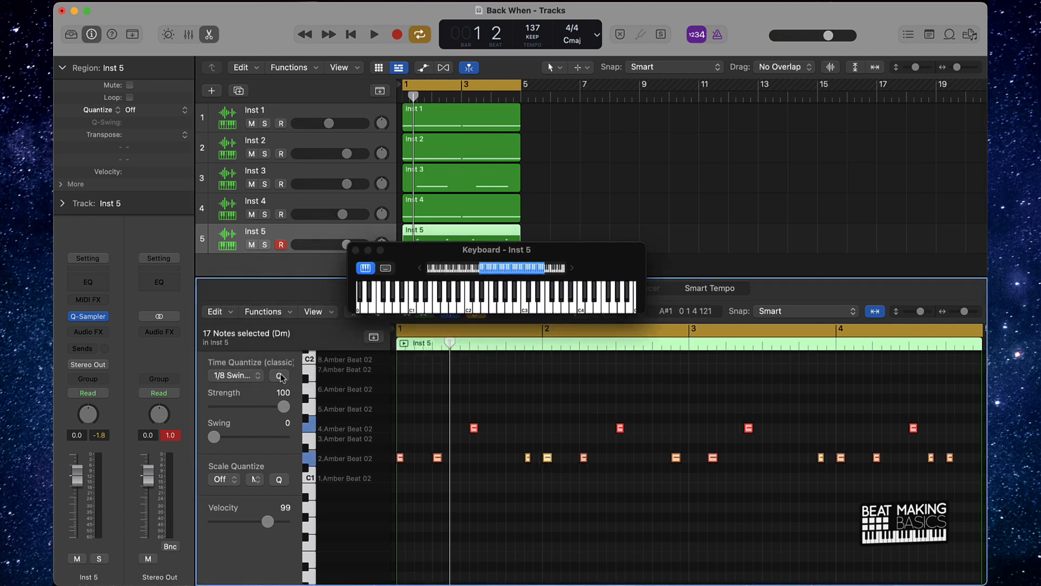
{"action": "key", "text": "space"}
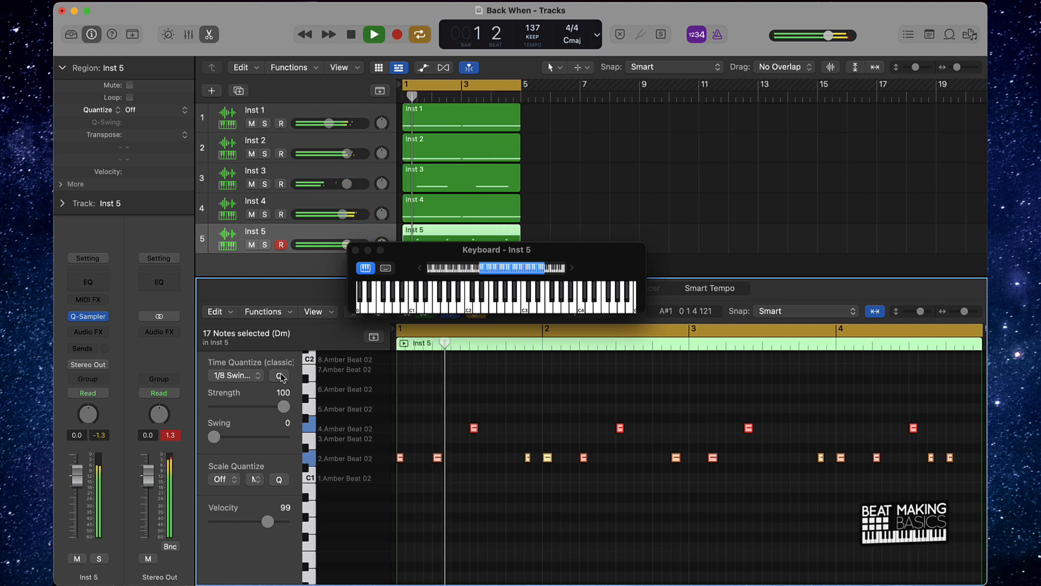
{"action": "key", "text": "space"}
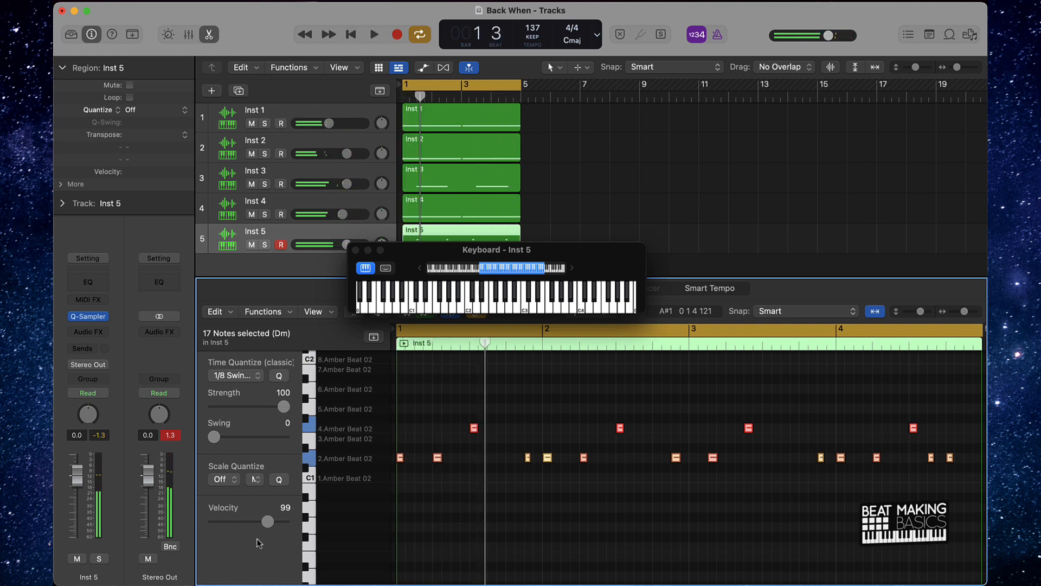
Step: Delete all notes from the Inst 5 region, and play the loop with the project tempo set to 140
{"action": "key", "text": "Delete"}
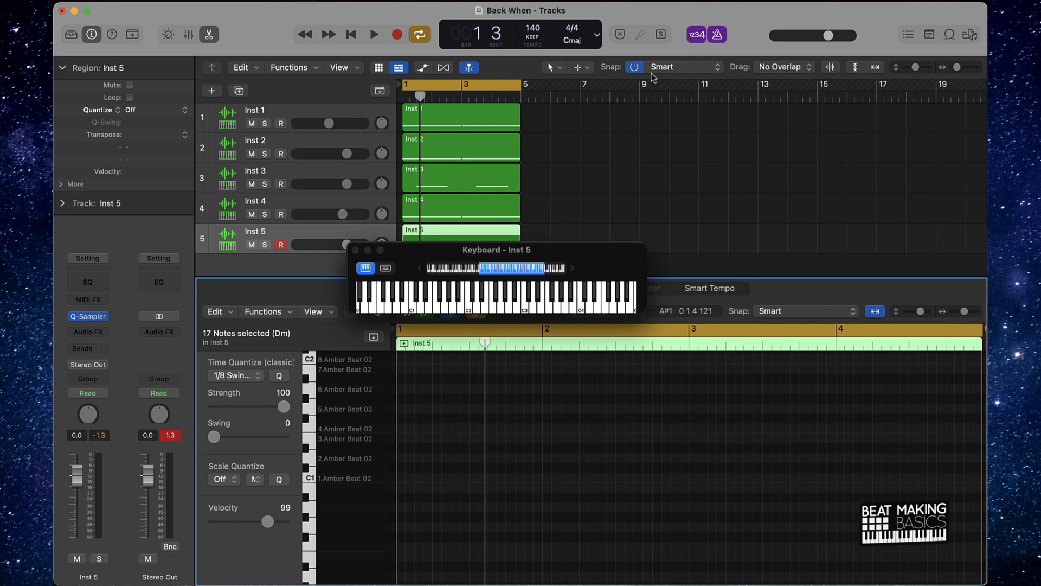
{"action": "key", "text": "space"}
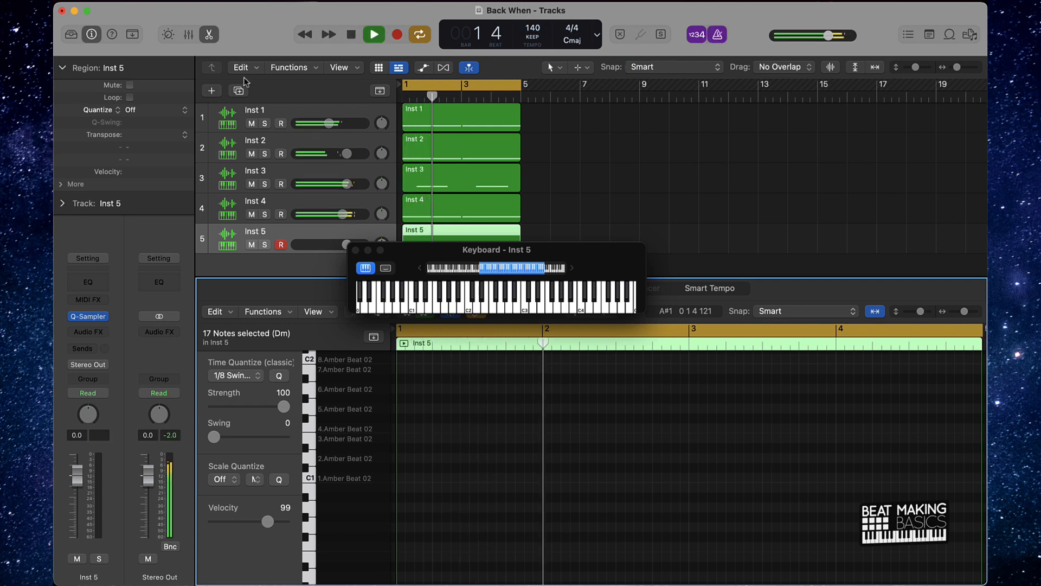
Step: Lower the Inst 1 to Inst 4 faders together in the Mixer, taking Inst 1 to -13.2 dB, and reselect the Inst 5 track
{"action": "left_click", "coordinate": [190, 36]}
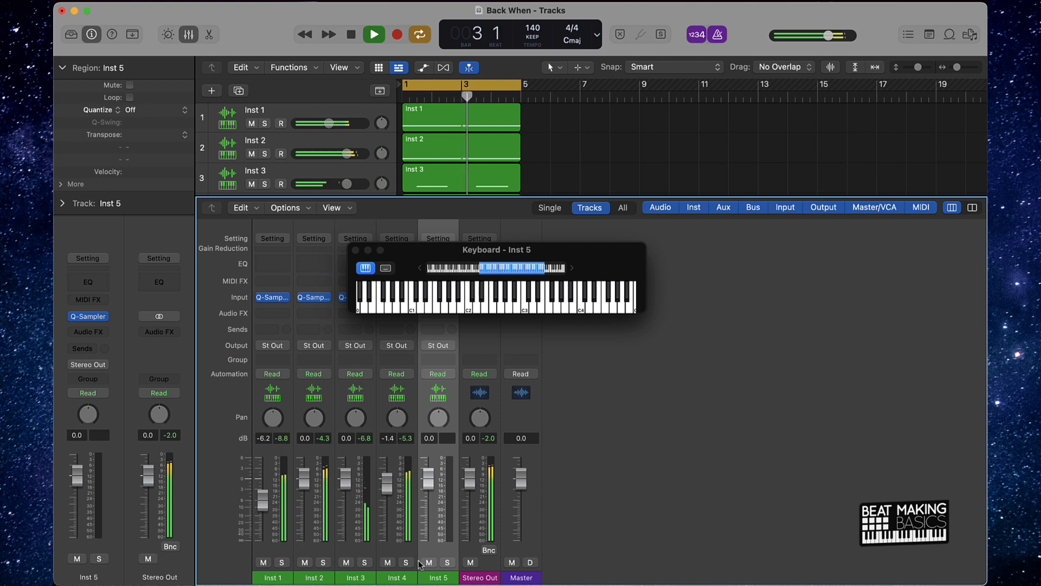
{"action": "left_click_drag", "start_coordinate": [404, 554], "coordinate": [212, 555]}
{"action": "left_click_drag", "start_coordinate": [263, 500], "coordinate": [263, 514]}
{"action": "left_click", "coordinate": [605, 143]}
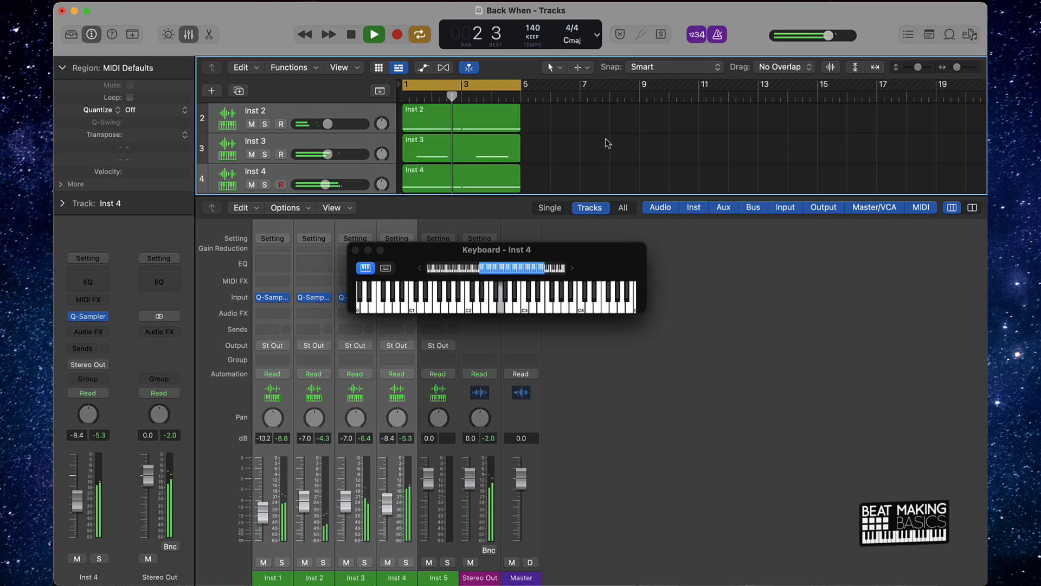
{"action": "scroll", "coordinate": [606, 143], "scroll_direction": "down", "scroll_amount": 5}
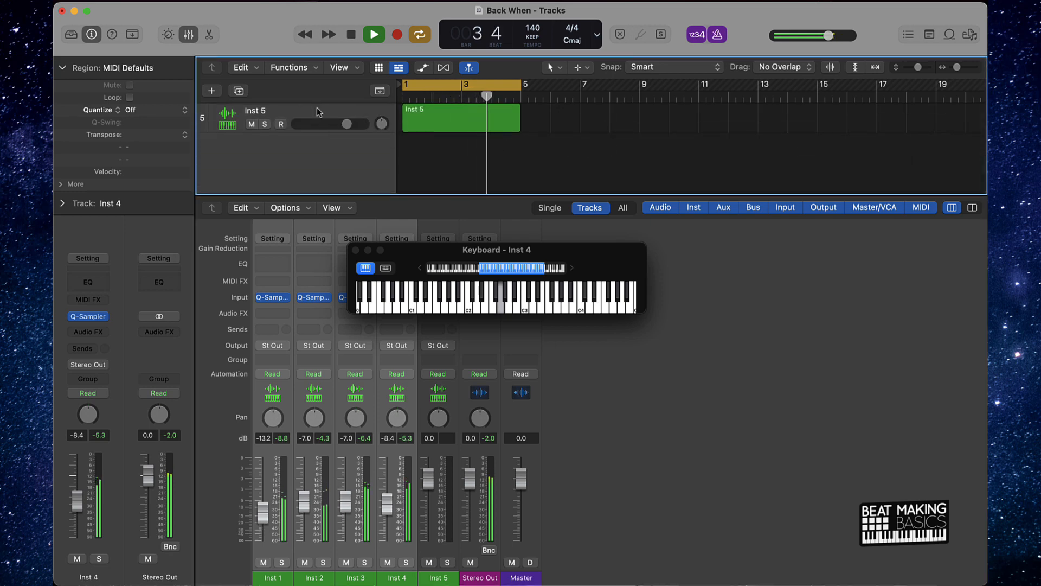
{"action": "left_click", "coordinate": [317, 109]}
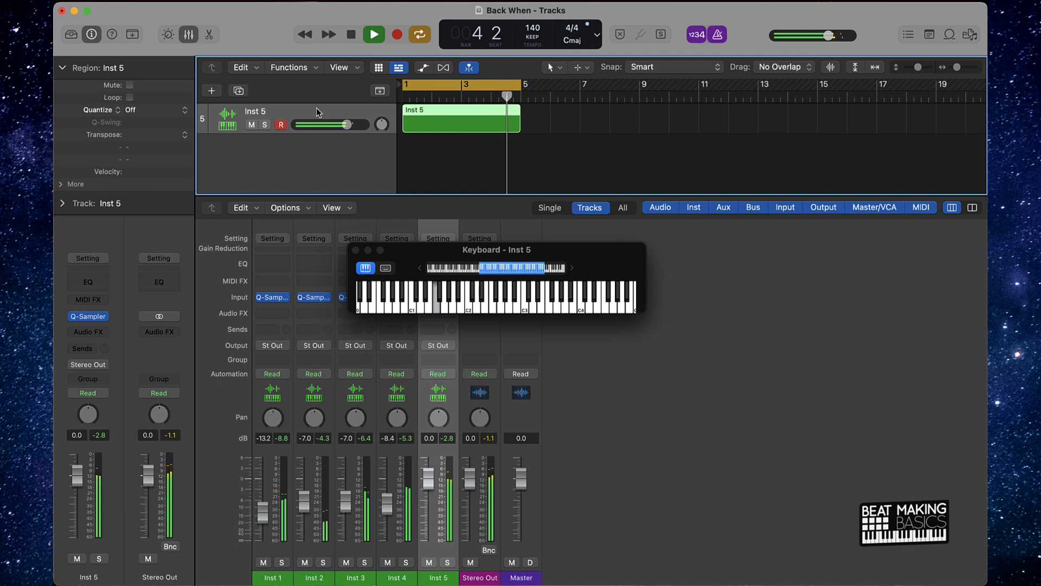
Step: Set the project tempo to 142 and record a four-bar pattern on Inst 5 using Amber Beat 02 slices 2 and 4
{"action": "key", "text": "space"}
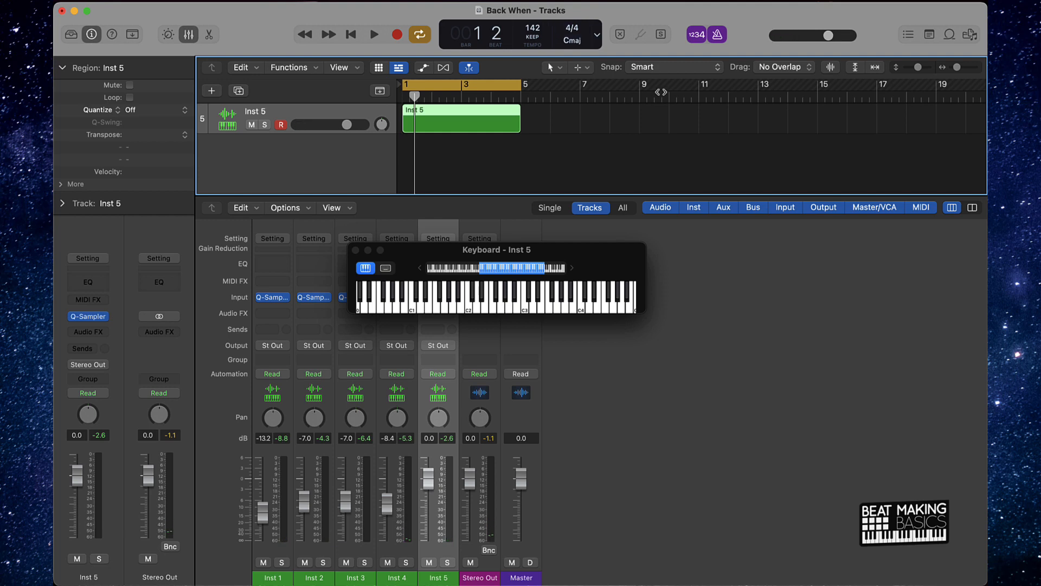
{"action": "key", "text": "r"}
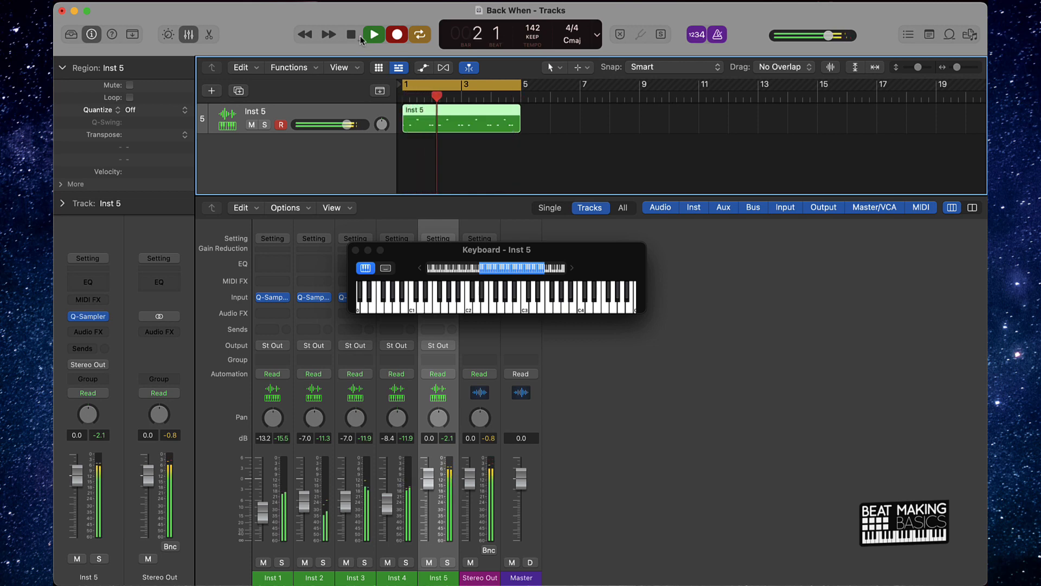
{"action": "left_click", "coordinate": [372, 34]}
Step: Open the Inst 5 region in the Piano Roll, quantize all its notes to 1/8 Swing B, and play the loop
{"action": "double_click", "coordinate": [516, 131]}
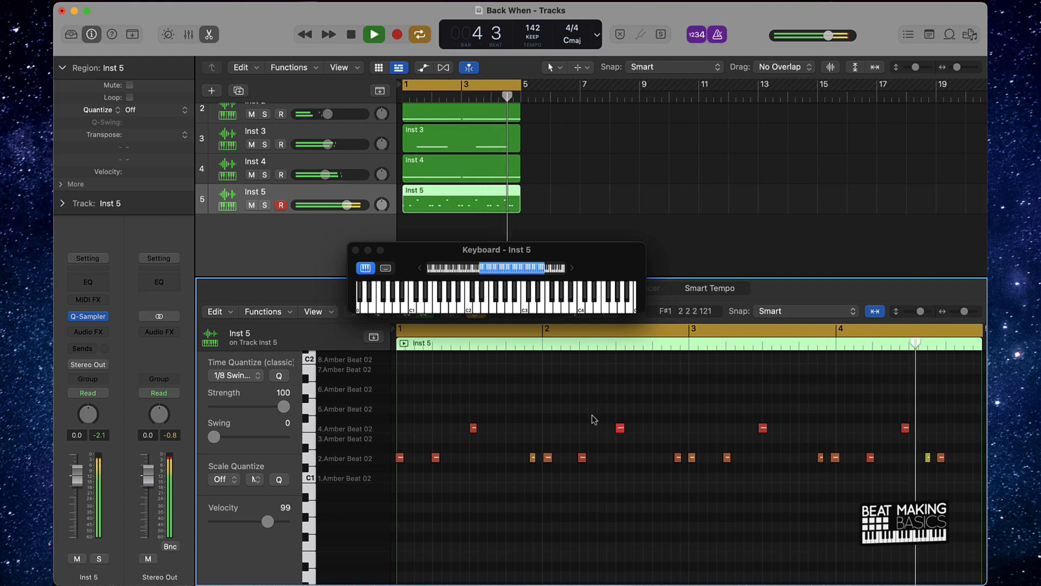
{"action": "key", "text": "space"}
{"action": "key", "text": "super+a"}
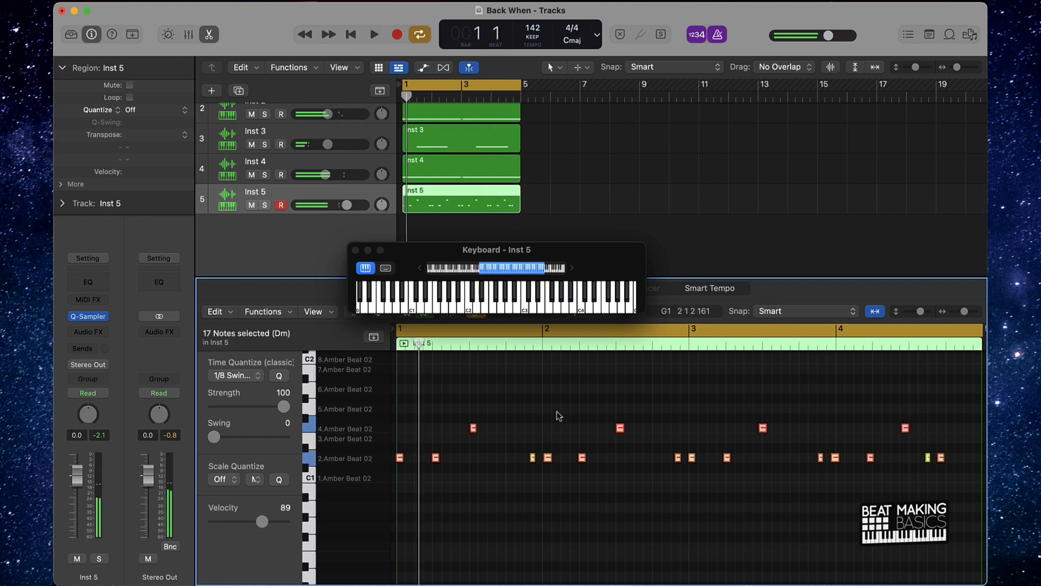
{"action": "left_click", "coordinate": [236, 376]}
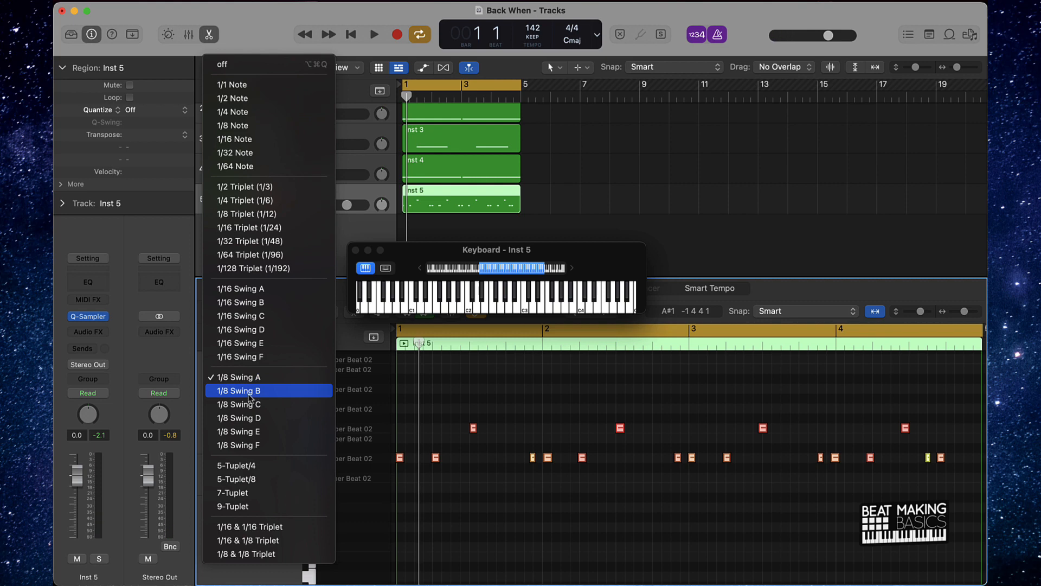
{"action": "left_click", "coordinate": [250, 396]}
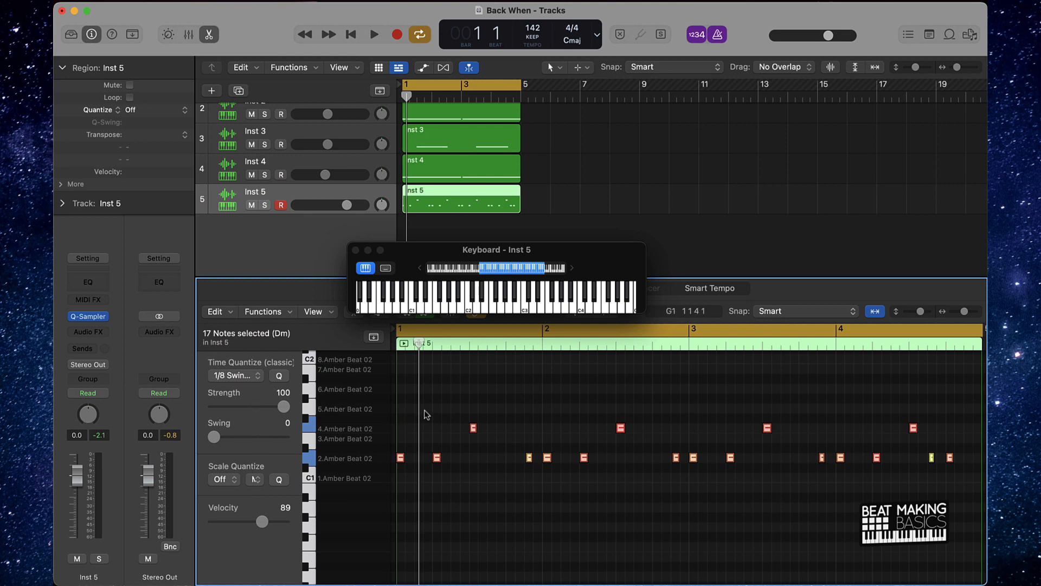
{"action": "key", "text": "space"}
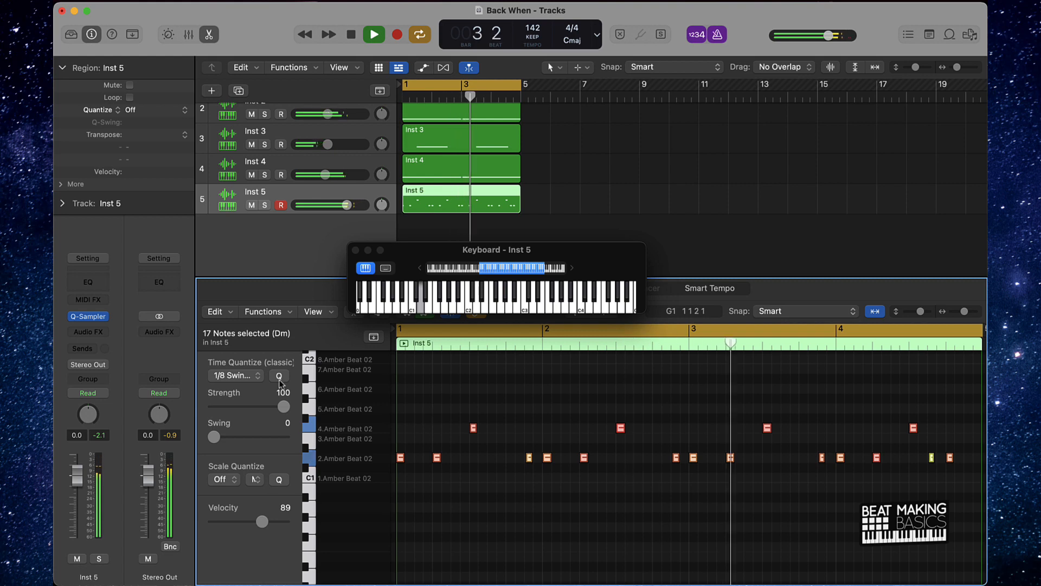
Step: Try 1/8 Swing A on the selected Inst 5 notes during playback, and settle on 1/8 Swing C
{"action": "left_click", "coordinate": [239, 376]}
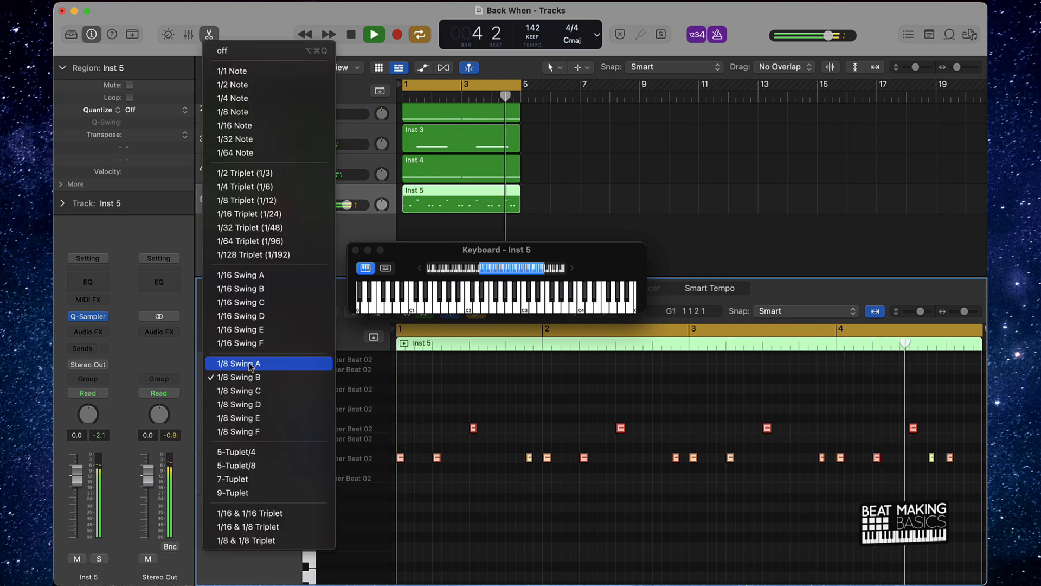
{"action": "left_click", "coordinate": [242, 377]}
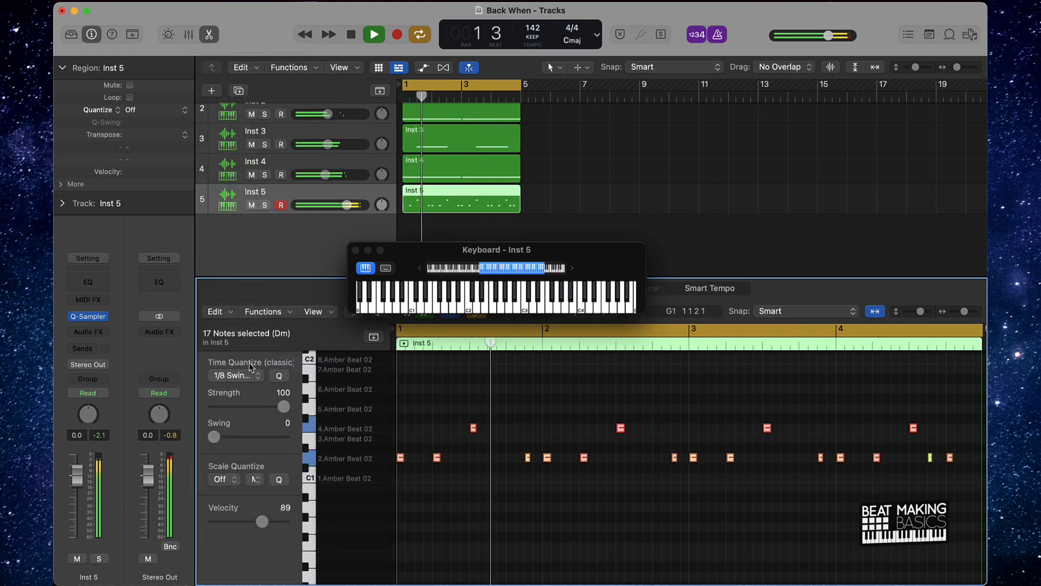
{"action": "left_click", "coordinate": [242, 375]}
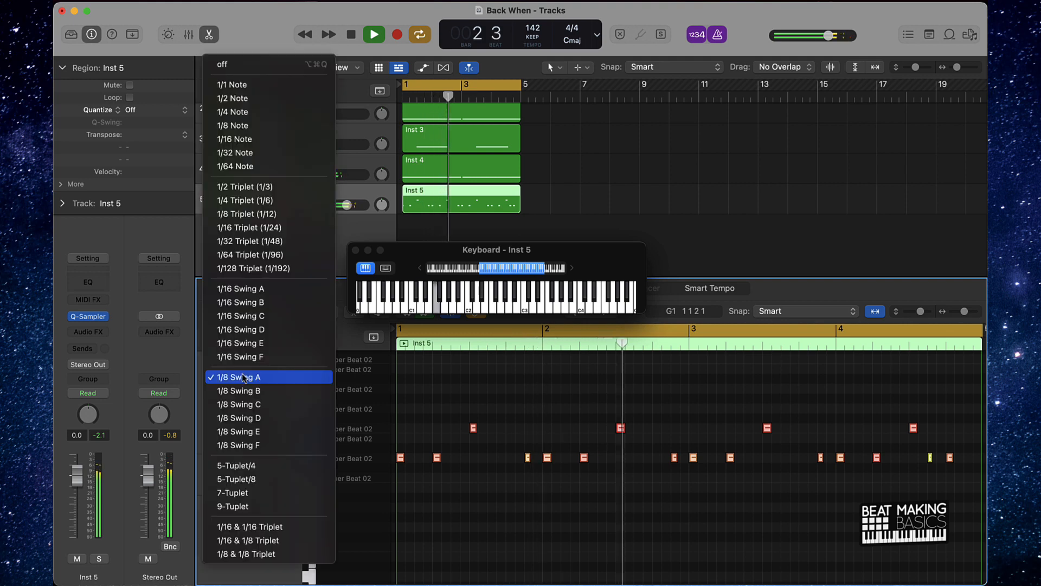
{"action": "left_click", "coordinate": [246, 402]}
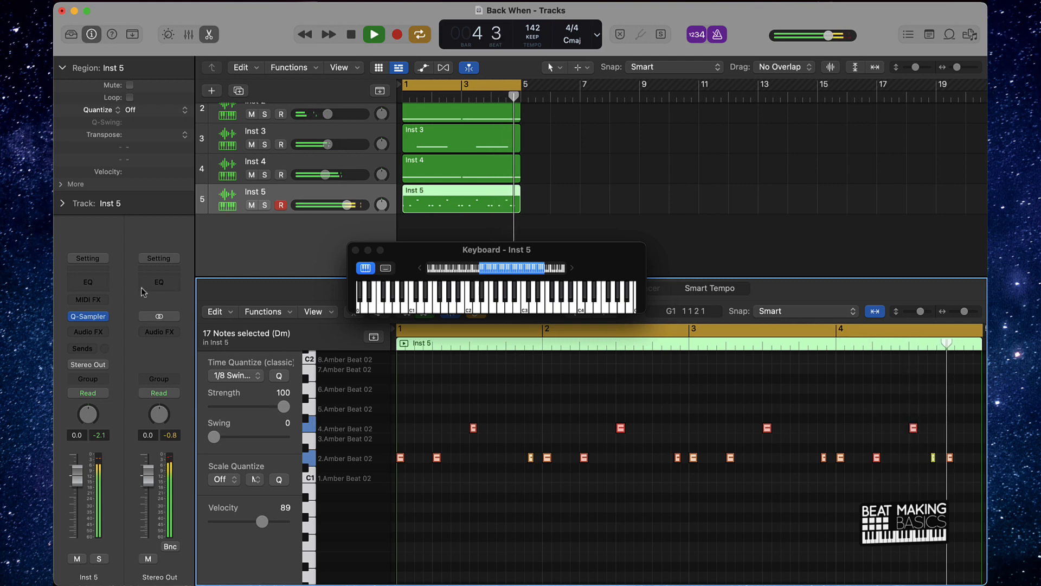
{"action": "key", "text": "space"}
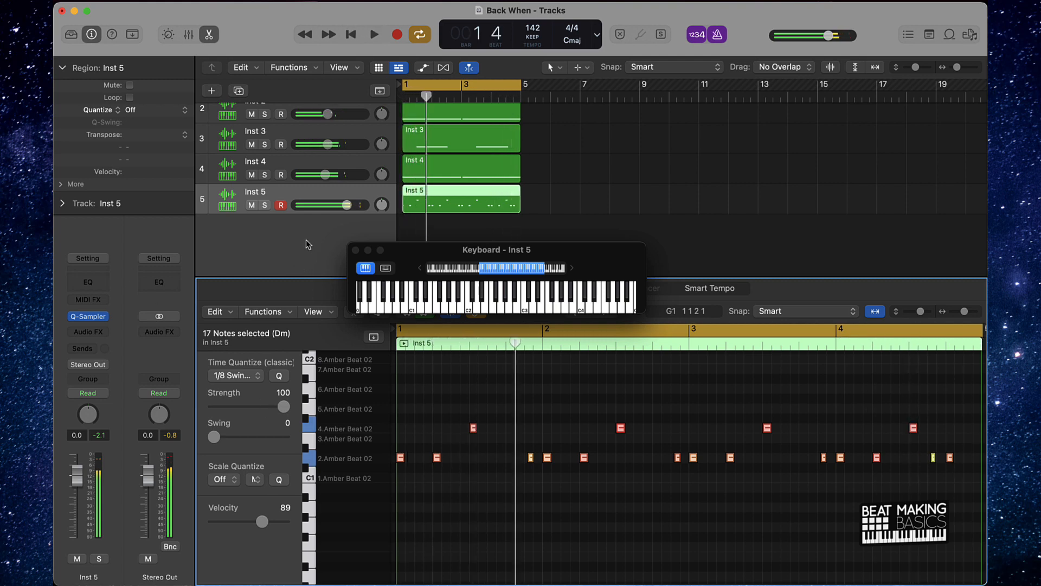
Step: Add an Inst 6 track with the Amber Beat 02 slices and record an alternating pattern of slices 11 and 14
{"action": "double_click", "coordinate": [306, 239]}
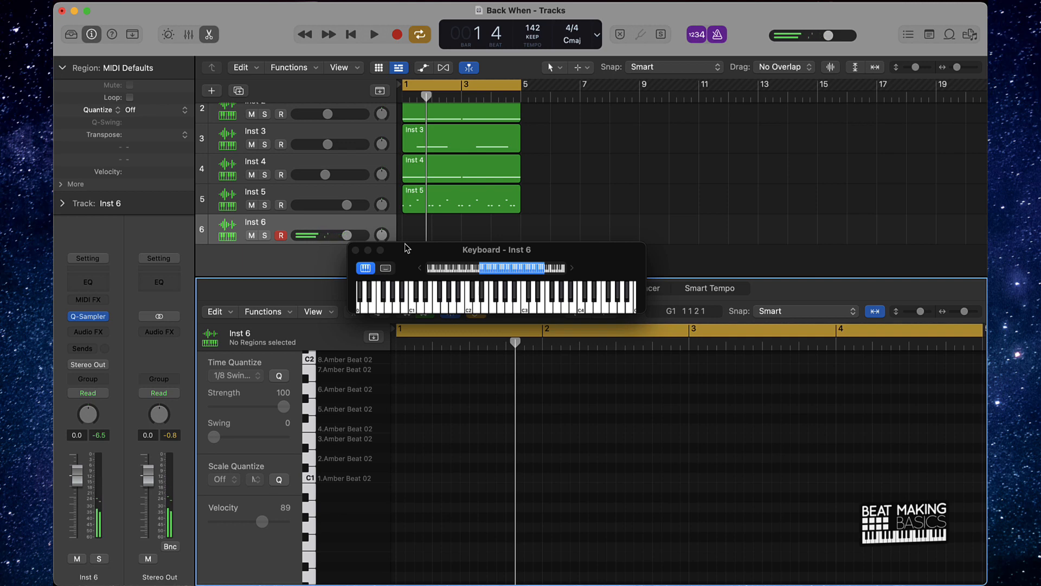
{"action": "key", "text": "r"}
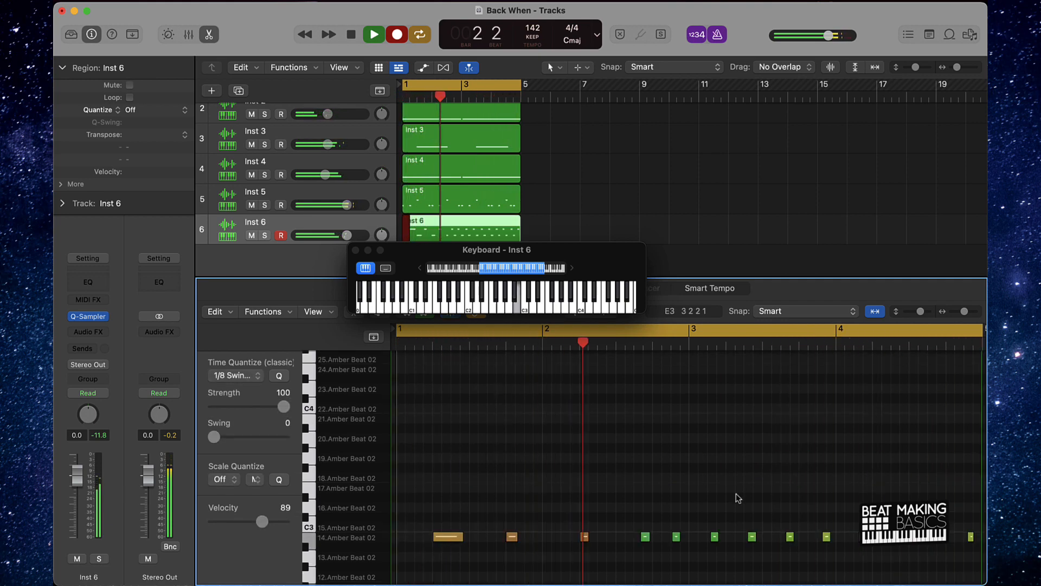
{"action": "key", "text": "space"}
Step: Delete the notes in bars 1 and 2 of the Inst 6 region
{"action": "scroll", "coordinate": [591, 455], "scroll_direction": "right", "scroll_amount": 3}
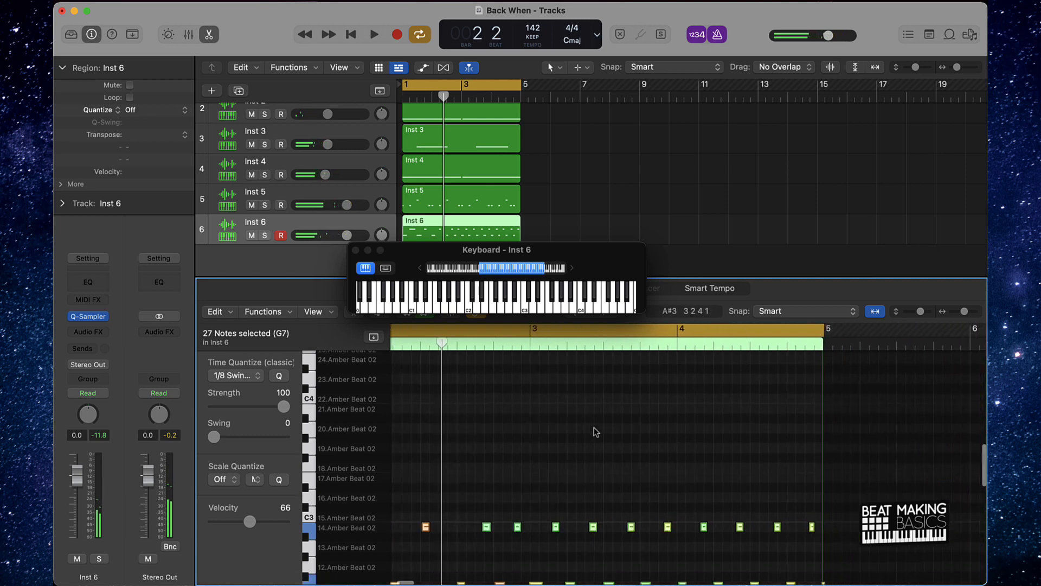
{"action": "scroll", "coordinate": [591, 434], "scroll_direction": "down", "scroll_amount": 4}
{"action": "scroll", "coordinate": [536, 434], "scroll_direction": "left", "scroll_amount": 3}
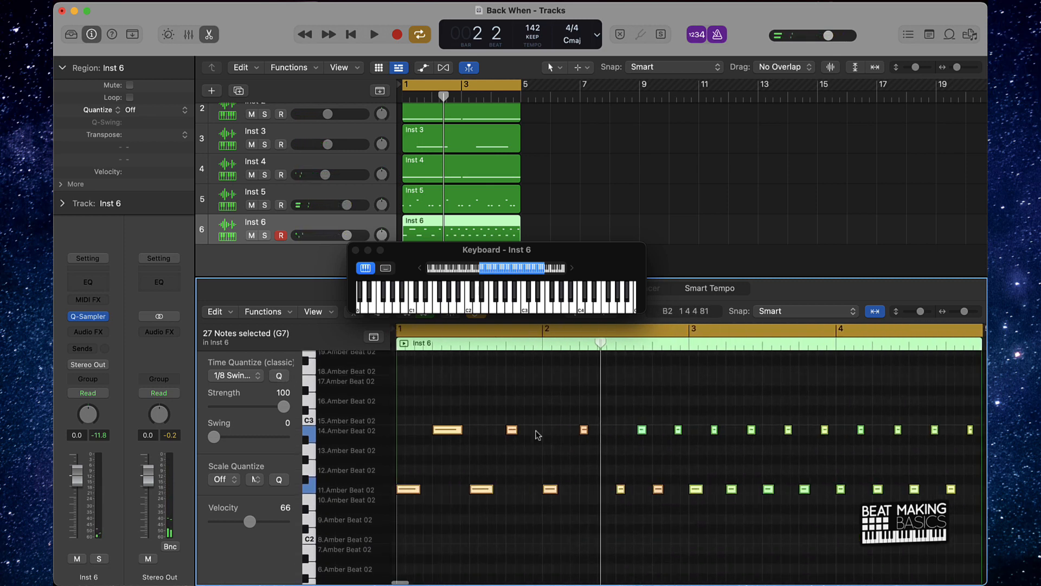
{"action": "left_click", "coordinate": [688, 343]}
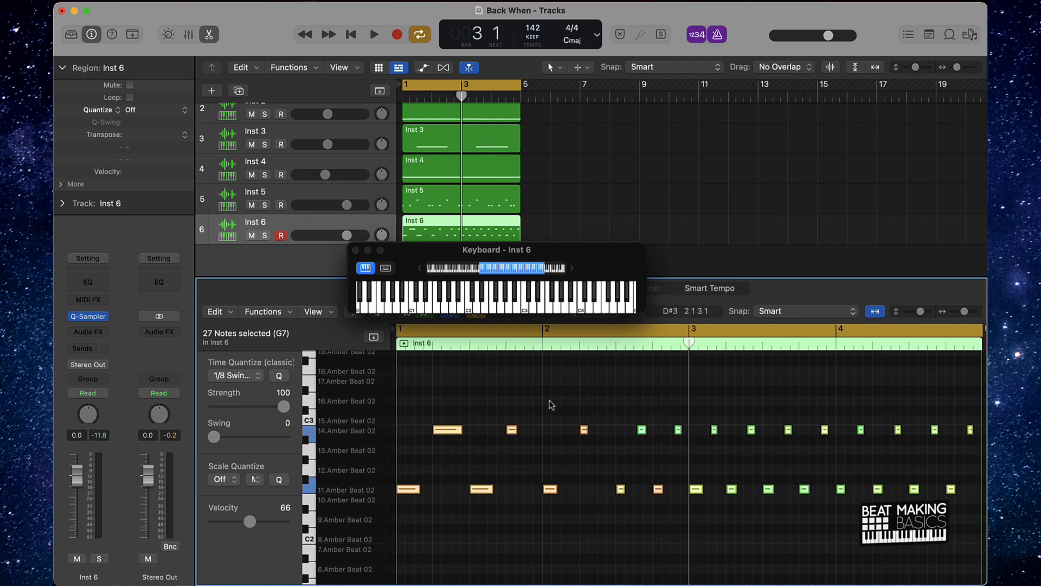
{"action": "left_click", "coordinate": [704, 413]}
{"action": "left_click_drag", "start_coordinate": [684, 410], "coordinate": [369, 573]}
{"action": "scroll", "coordinate": [558, 450], "scroll_direction": "up", "scroll_amount": 5}
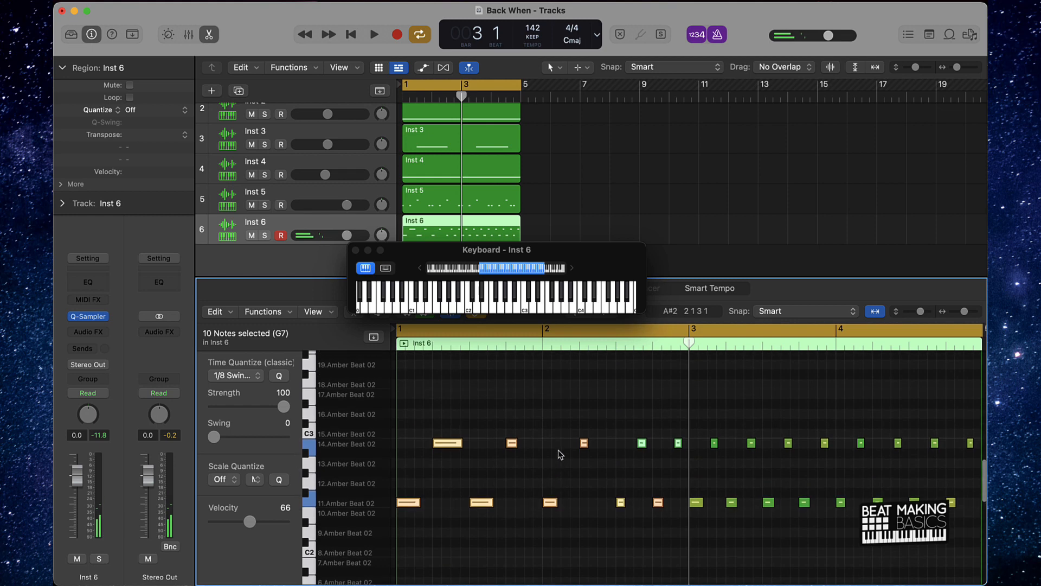
{"action": "key", "text": "Delete"}
Step: Copy all remaining Inst 6 notes from bars 3 and 4, paste them at the start of bar 1, and play the loop
{"action": "key", "text": "super+a"}
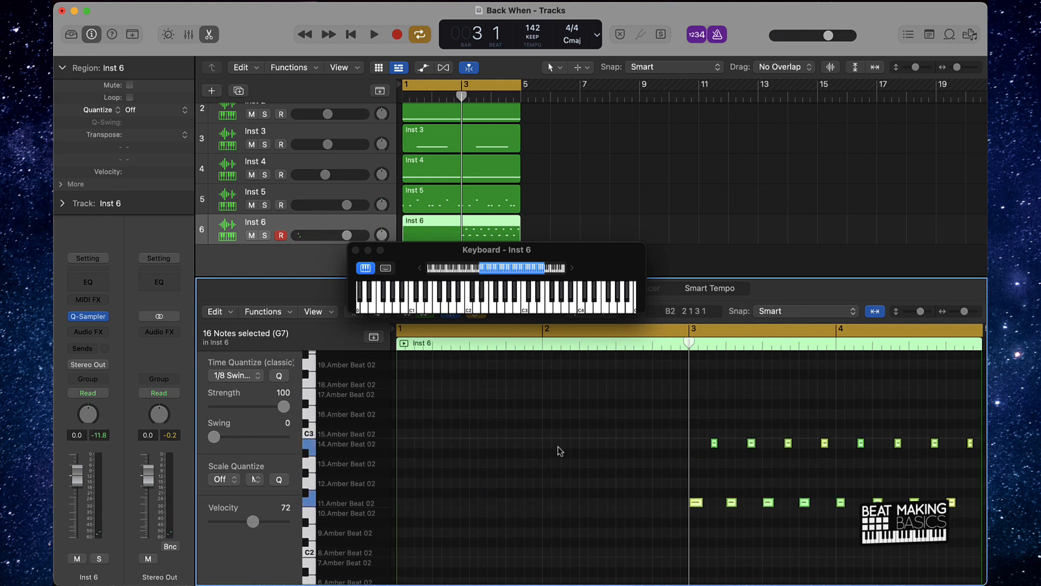
{"action": "key", "text": "Return"}
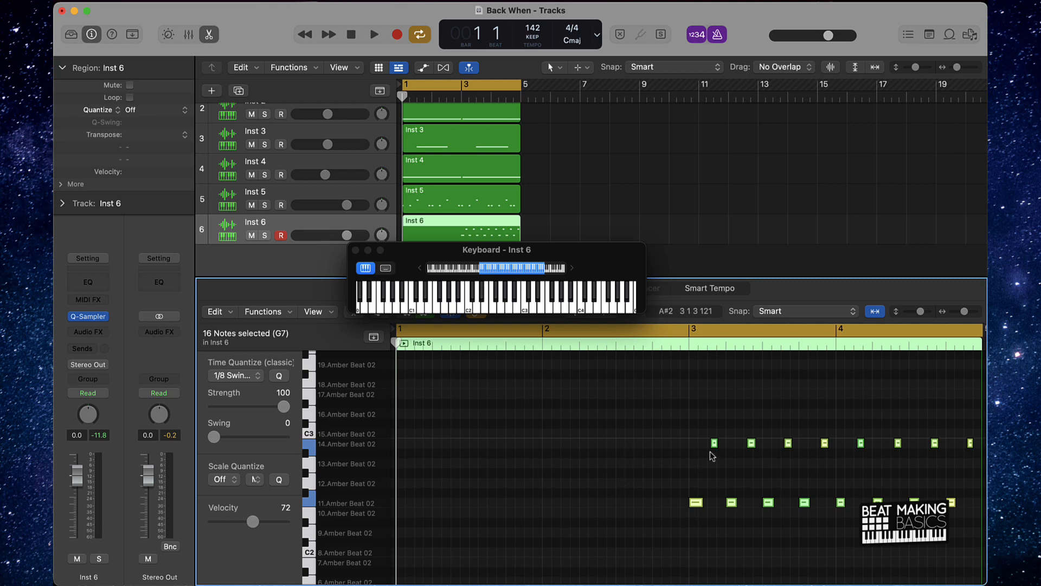
{"action": "scroll", "coordinate": [797, 453], "scroll_direction": "right", "scroll_amount": 5}
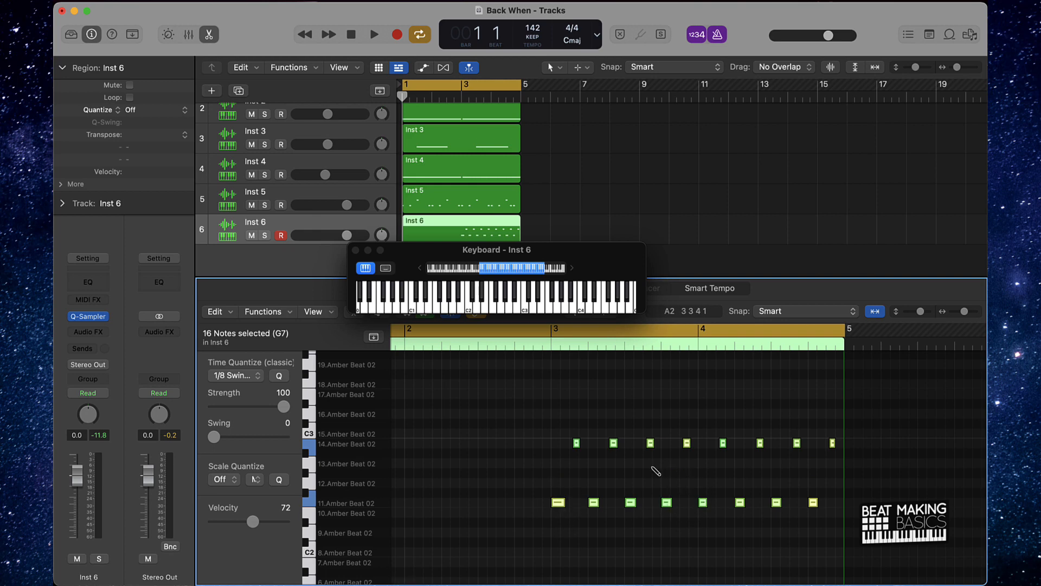
{"action": "scroll", "coordinate": [654, 472], "scroll_direction": "left", "scroll_amount": 5}
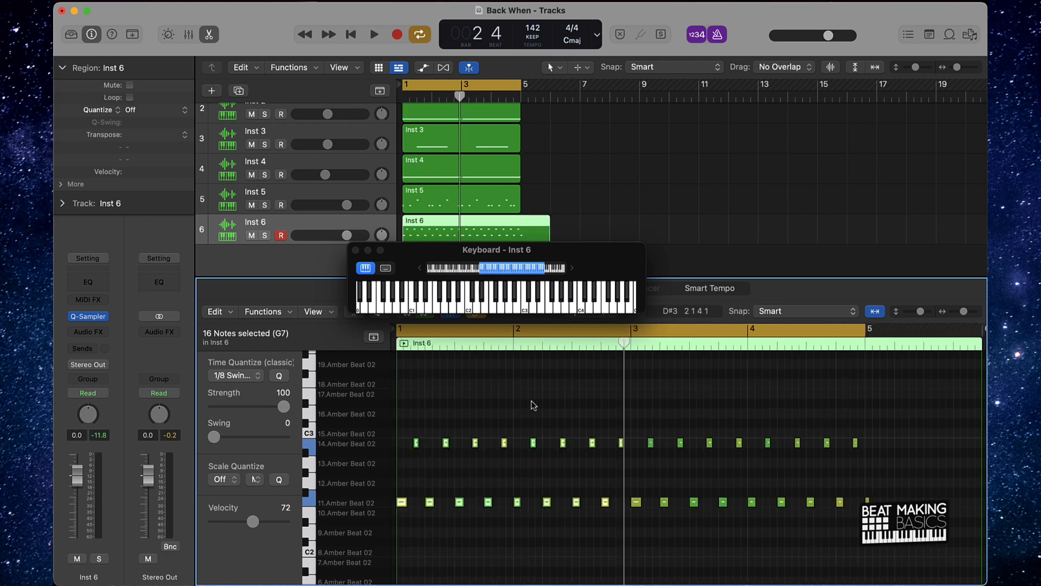
{"action": "key", "text": "space"}
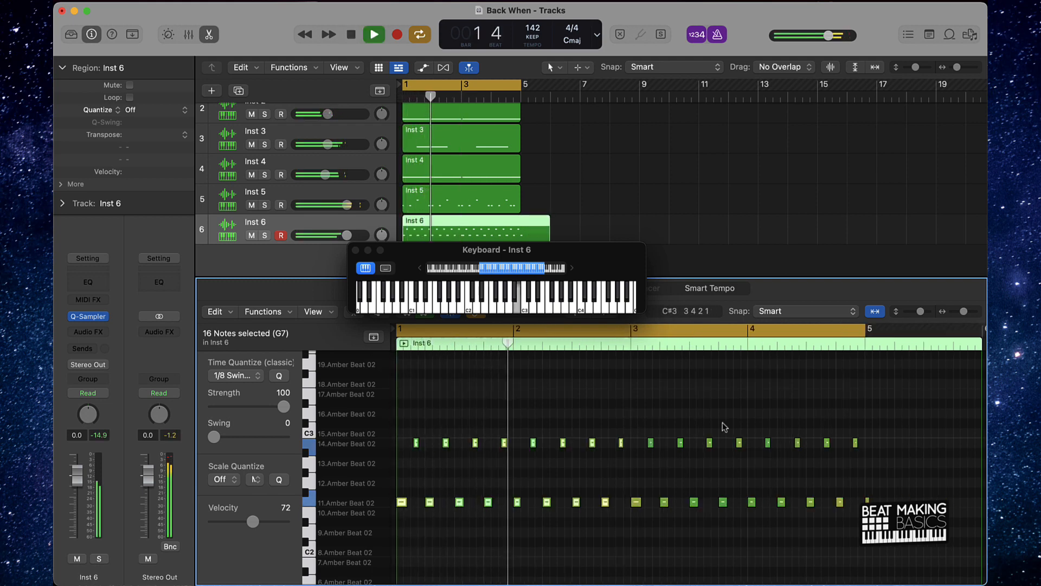
Step: Delete the stray slice 11 note at bar 5, close the on-screen keyboard, and trim the Inst 6 region to end at bar 5
{"action": "left_click", "coordinate": [867, 500]}
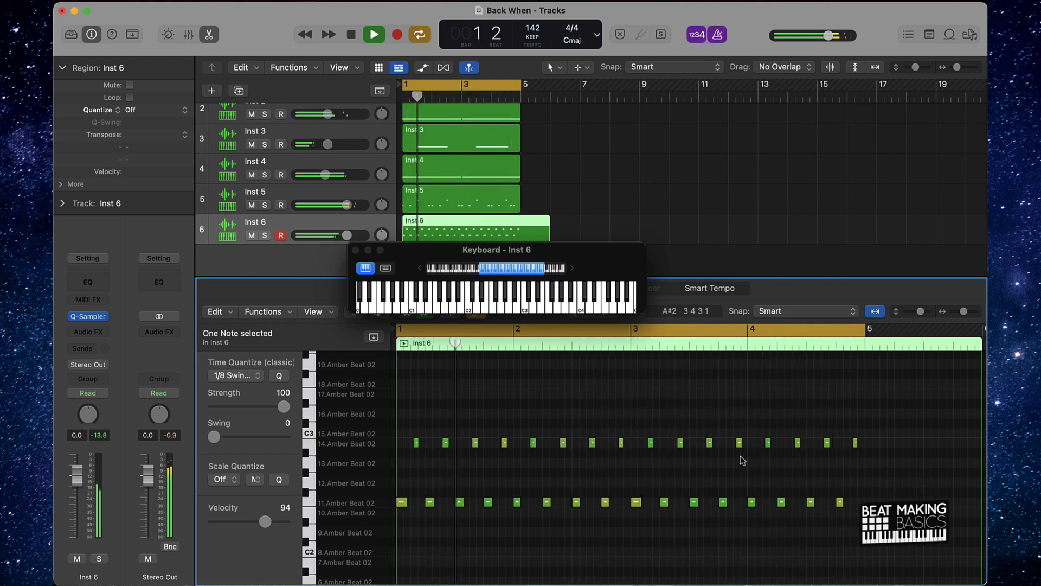
{"action": "left_click", "coordinate": [355, 250]}
{"action": "left_click_drag", "start_coordinate": [542, 240], "coordinate": [520, 240]}
Step: Lower the Inst 6 track volume to -1.2 dB, deselect the region, and stop playback
{"action": "left_click_drag", "start_coordinate": [346, 235], "coordinate": [342, 235]}
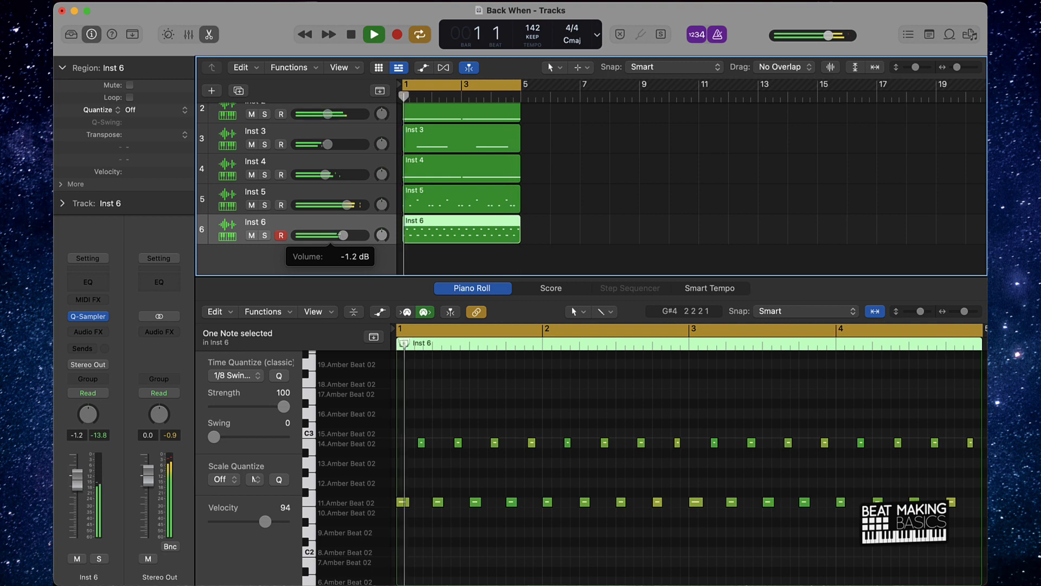
{"action": "left_click", "coordinate": [647, 205]}
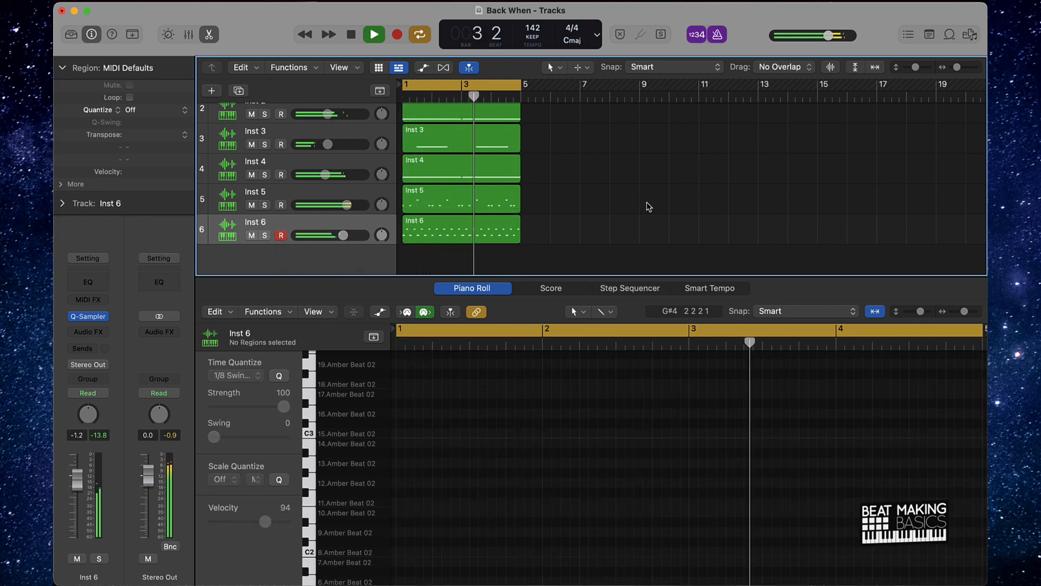
{"action": "key", "text": "space"}
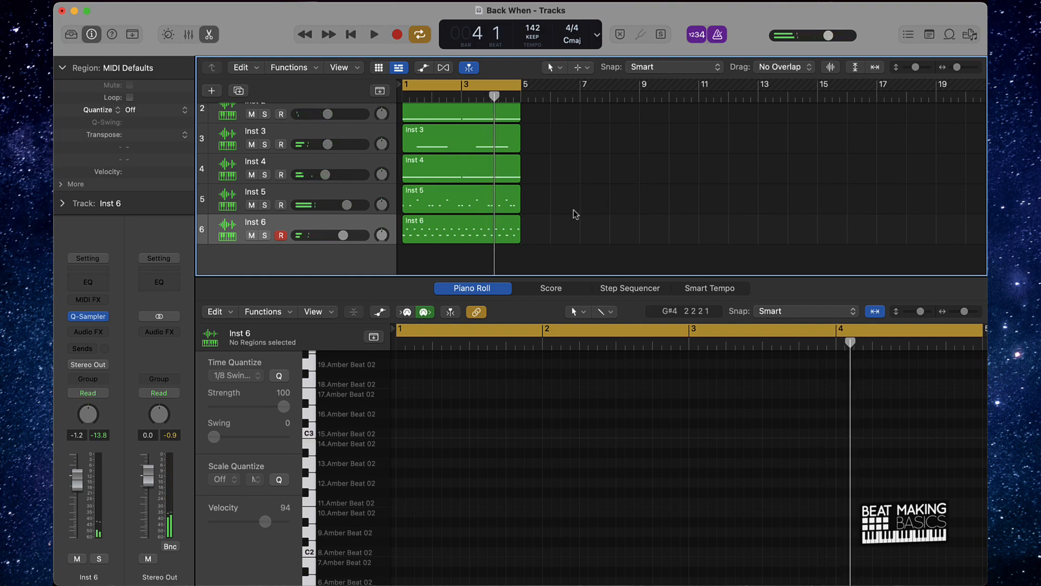
Step: Create one new software instrument track using Quick Sampler (Single Sample)
{"action": "left_click", "coordinate": [212, 91]}
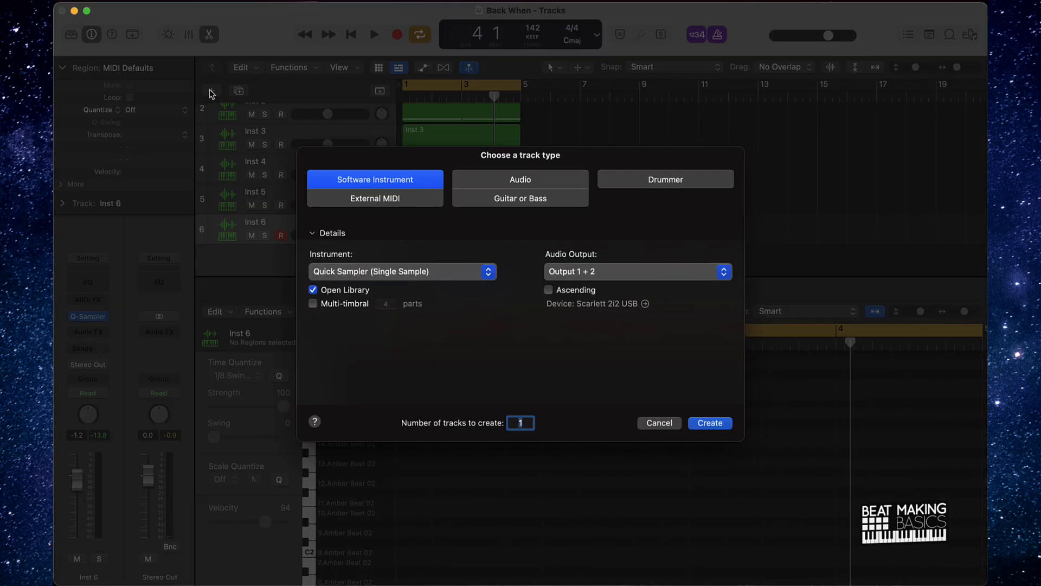
{"action": "left_click", "coordinate": [400, 270]}
{"action": "left_click", "coordinate": [517, 235]}
{"action": "left_click", "coordinate": [709, 422]}
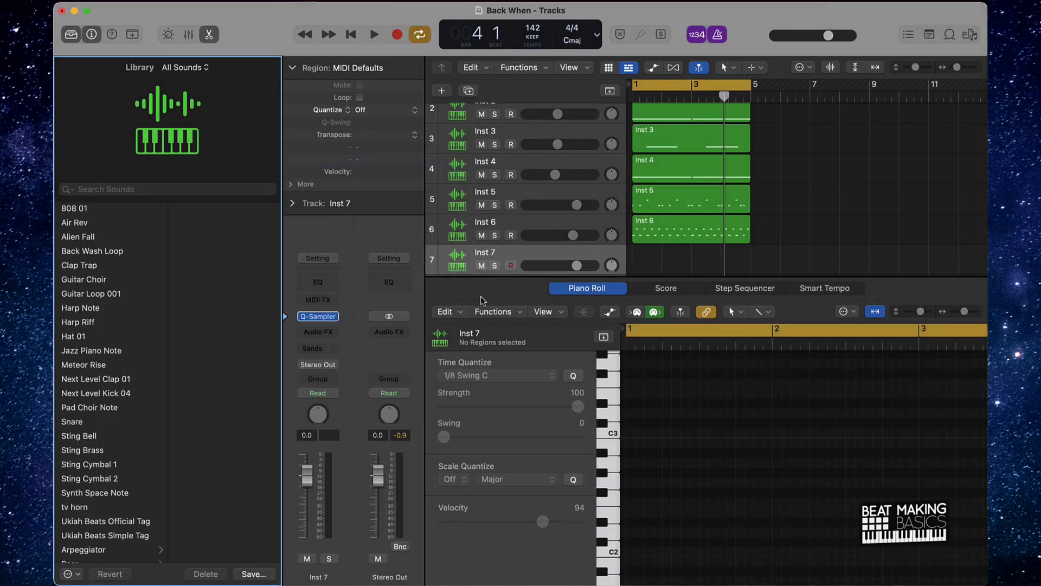
Step: Open the Inst 7 Quick Sampler window alongside the Loop Browser, and resize the Quick Sampler view to 95%
{"action": "left_click", "coordinate": [319, 318]}
{"action": "left_click_drag", "start_coordinate": [792, 116], "coordinate": [563, 102]}
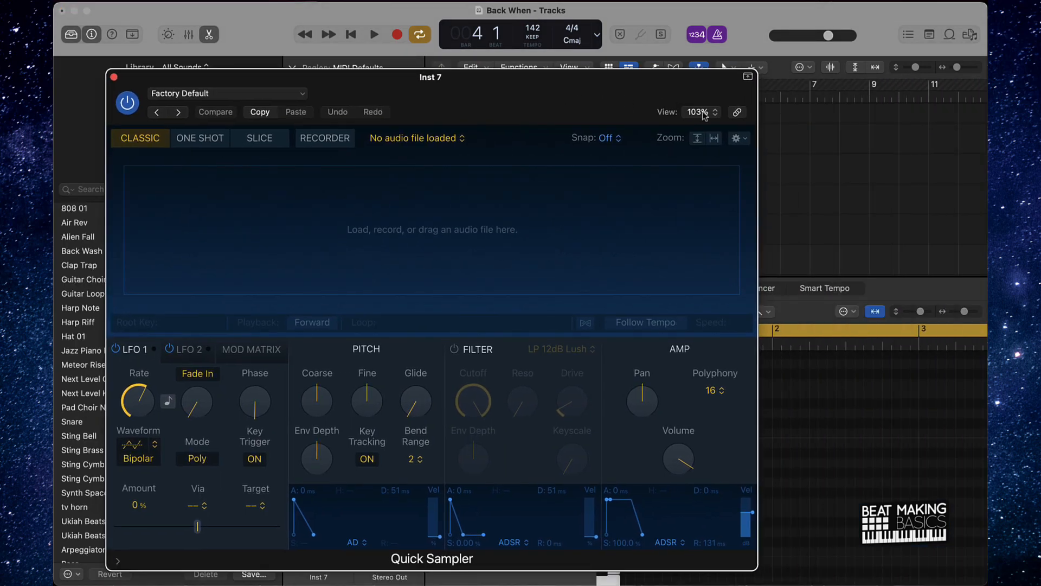
{"action": "left_click", "coordinate": [949, 35]}
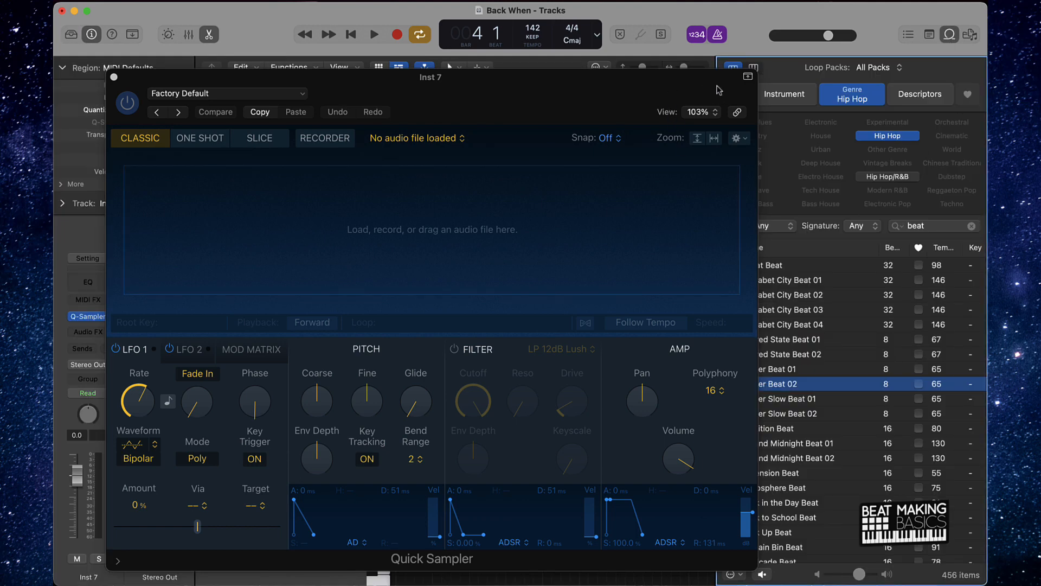
{"action": "left_click_drag", "start_coordinate": [756, 89], "coordinate": [707, 83]}
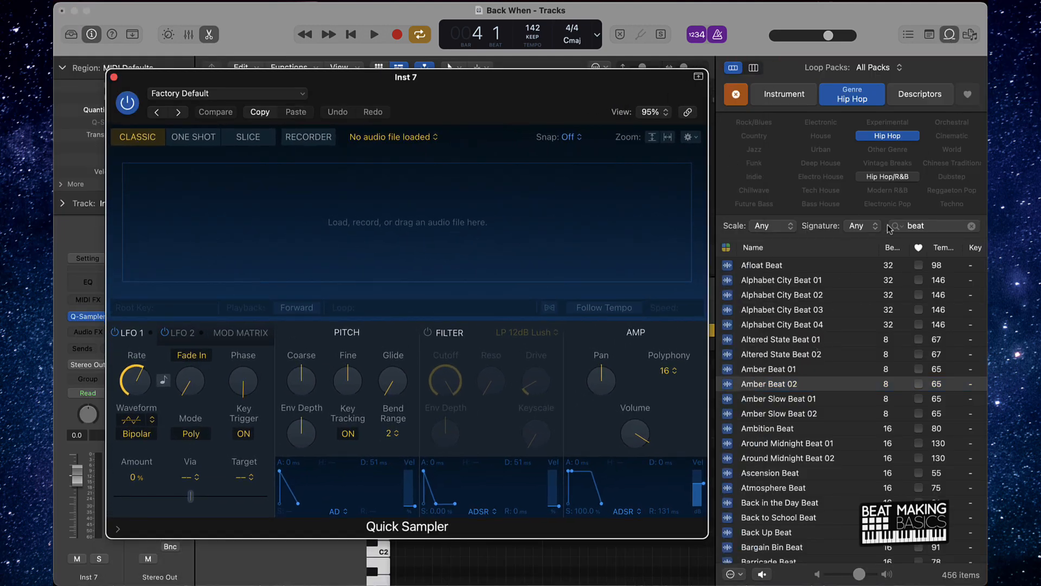
Step: Search the Hip Hop Apple Loops for "bass" and preview Empty Throne Bass
{"action": "left_click", "coordinate": [934, 226]}
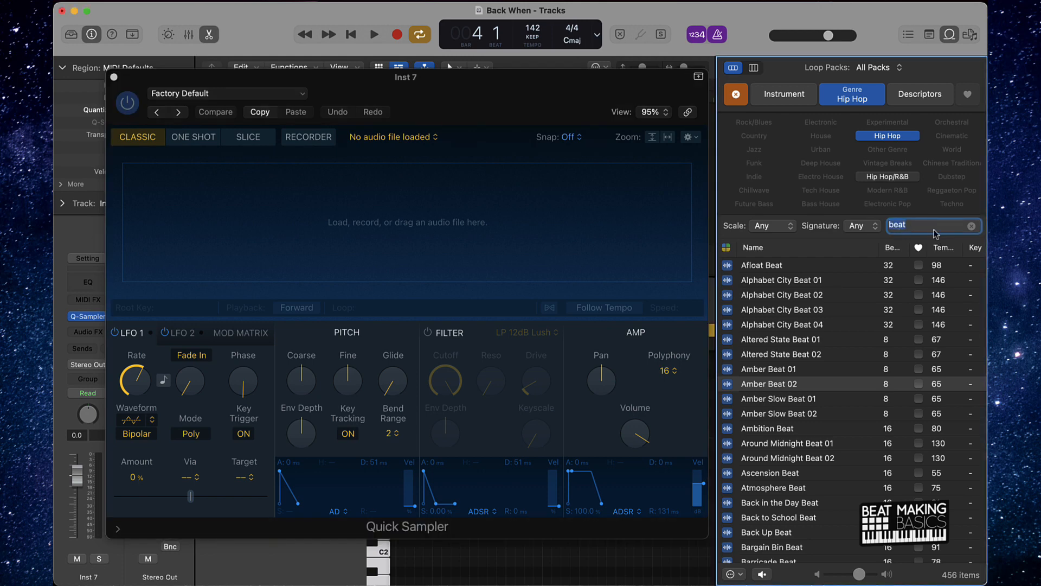
{"action": "key", "text": "Return"}
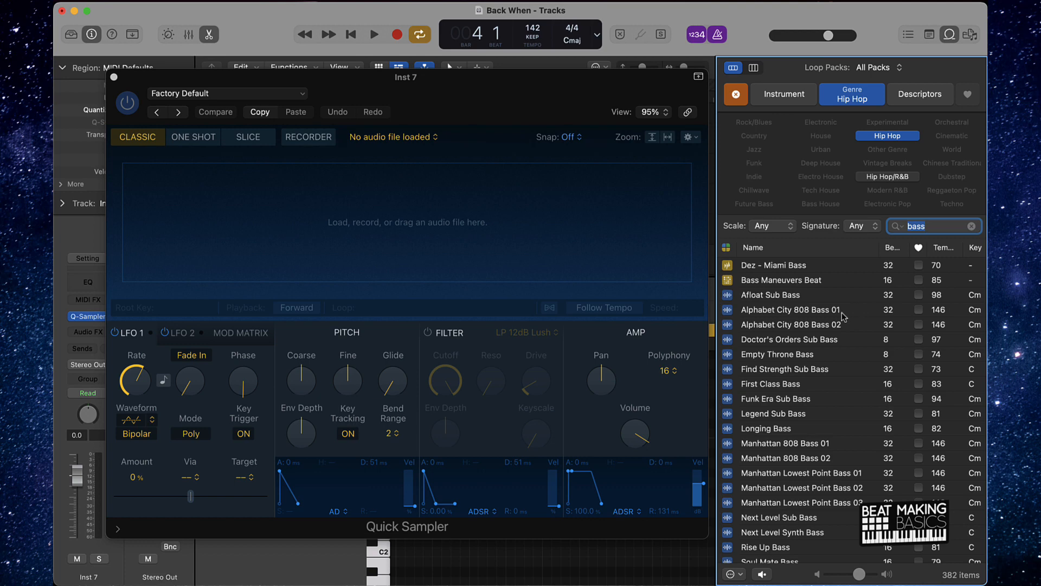
{"action": "left_click", "coordinate": [808, 356]}
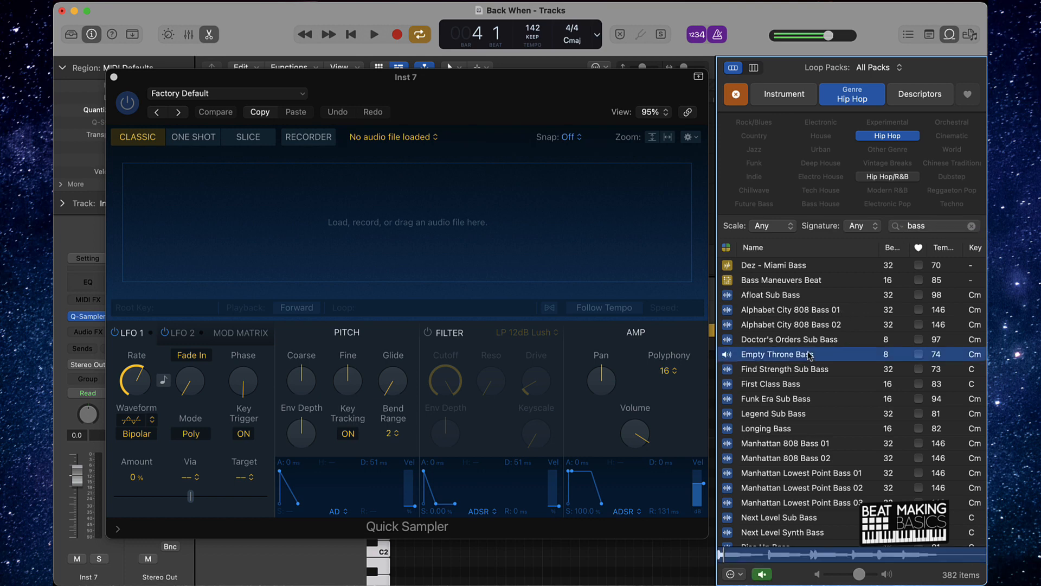
Step: Audition the bass loops in the results, from Alphabet City 808 Bass 01 through Manhattan Lowest Point Bass 03
{"action": "left_click", "coordinate": [802, 341]}
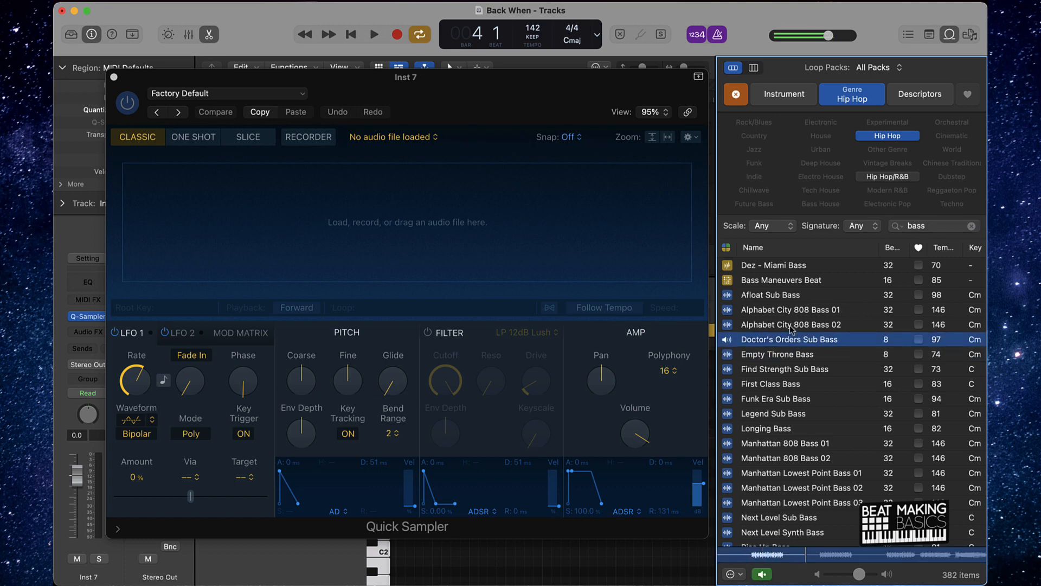
{"action": "left_click", "coordinate": [792, 324]}
{"action": "left_click", "coordinate": [793, 310]}
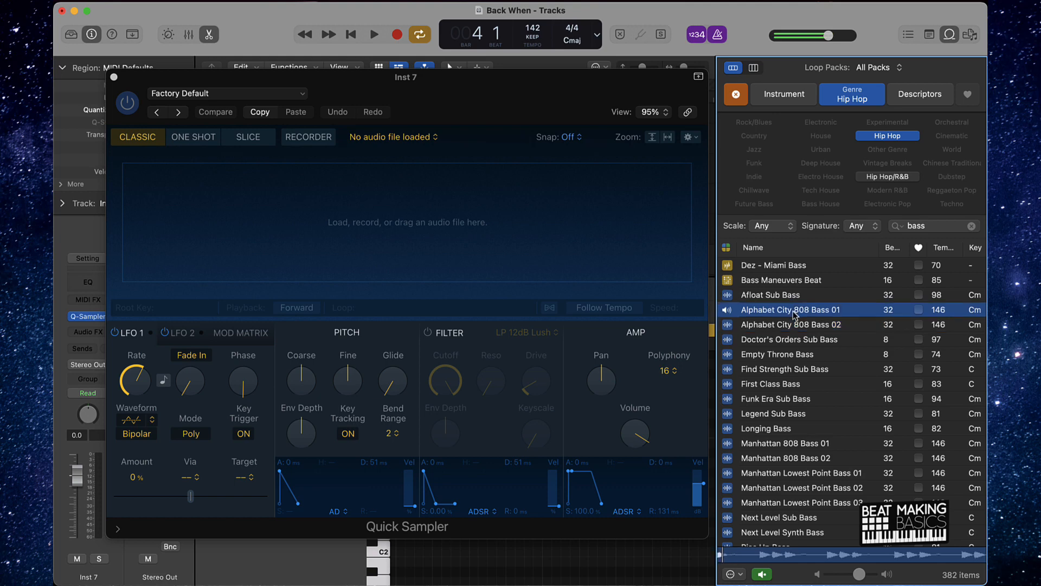
{"action": "left_click", "coordinate": [790, 385]}
{"action": "left_click", "coordinate": [791, 369]}
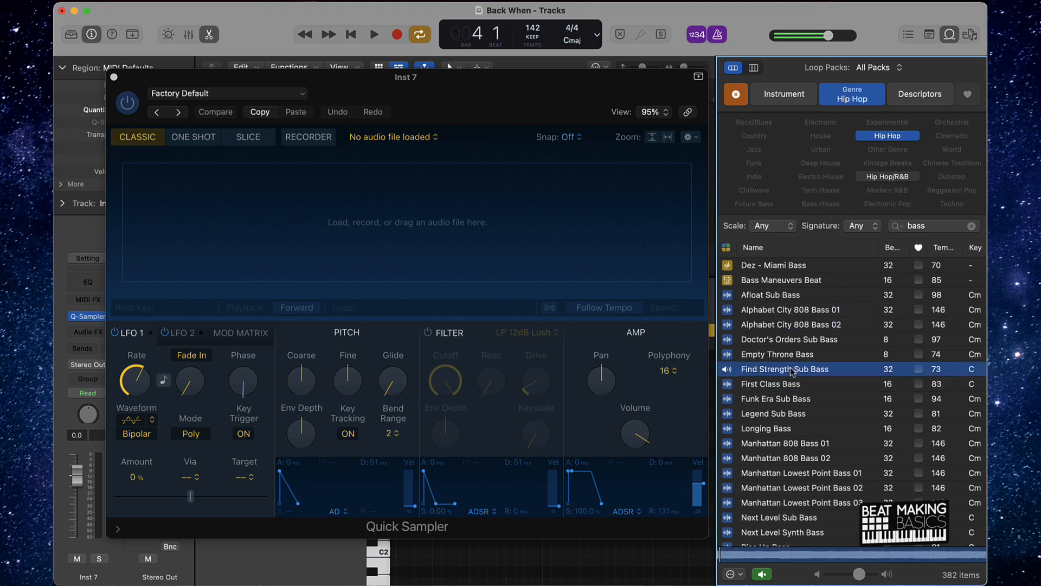
{"action": "left_click", "coordinate": [791, 402]}
{"action": "left_click", "coordinate": [785, 415]}
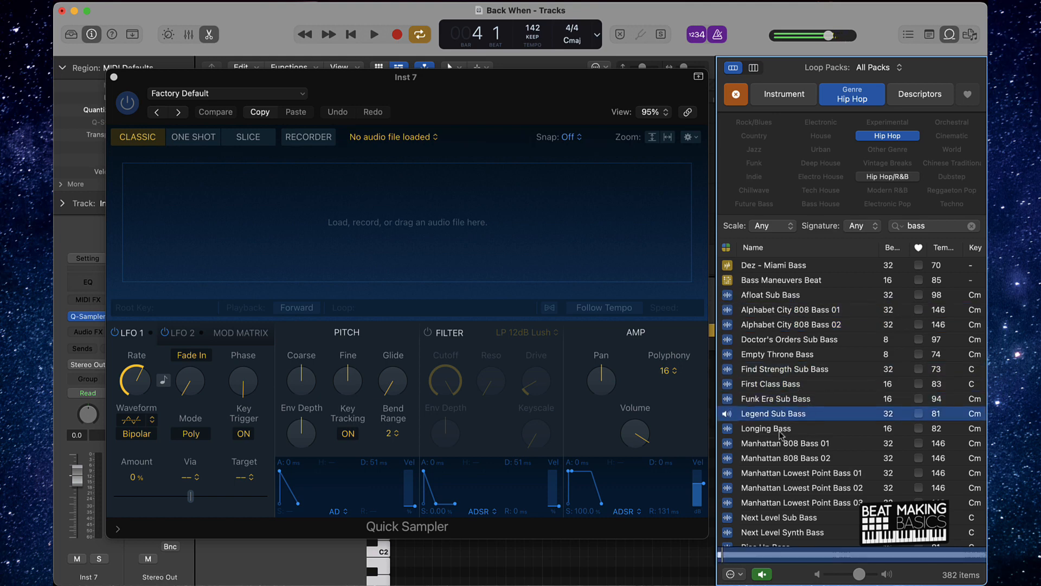
{"action": "left_click", "coordinate": [781, 434]}
{"action": "left_click", "coordinate": [781, 445]}
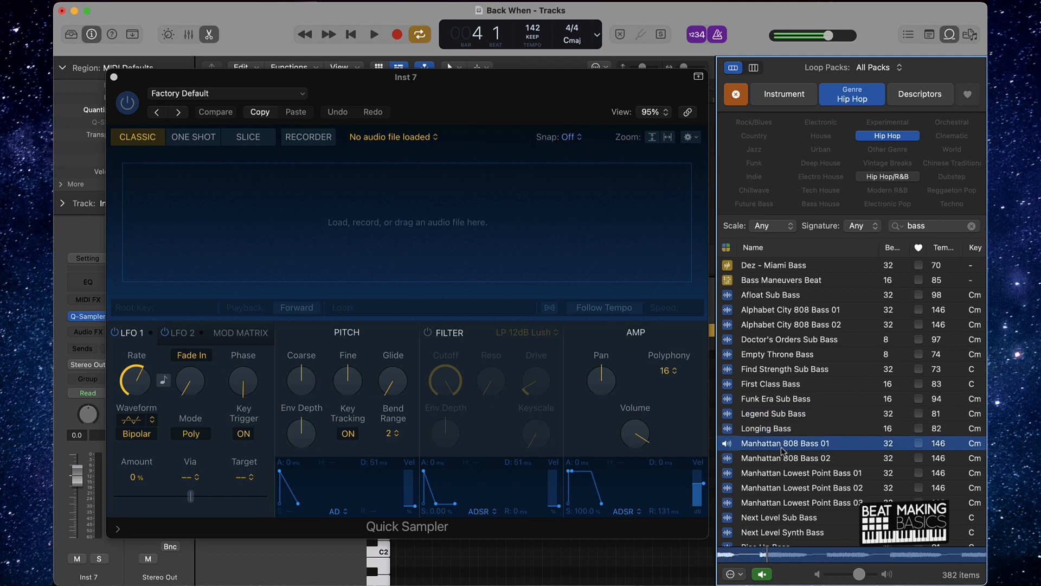
{"action": "left_click", "coordinate": [780, 458]}
{"action": "left_click", "coordinate": [784, 478]}
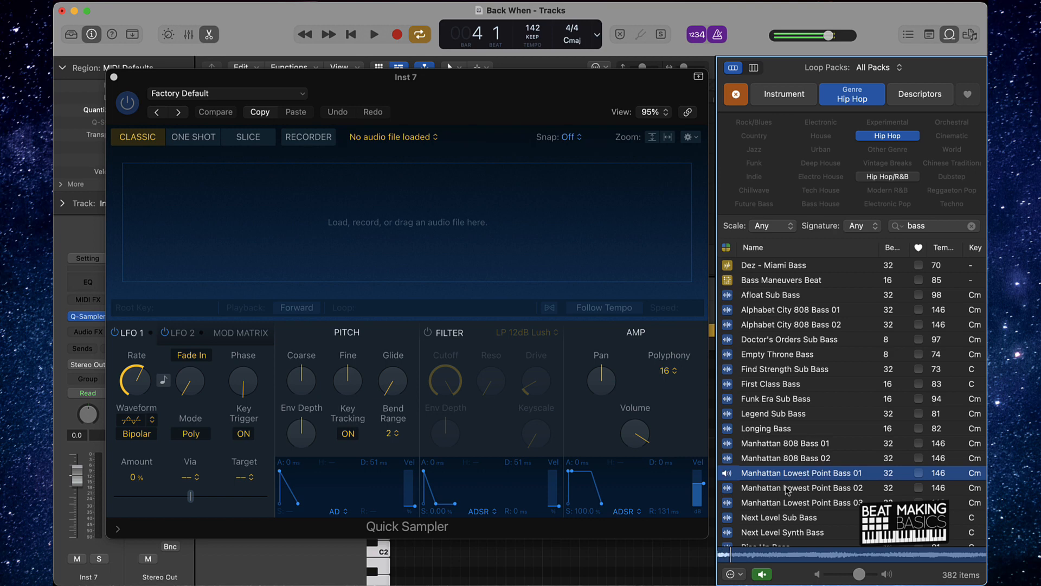
{"action": "left_click", "coordinate": [787, 488]}
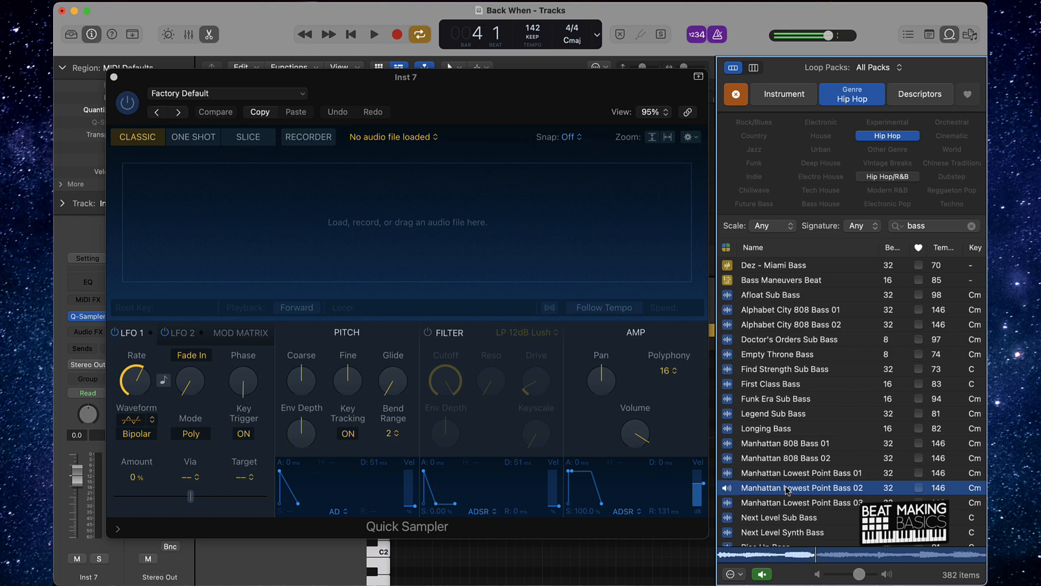
{"action": "left_click", "coordinate": [791, 503]}
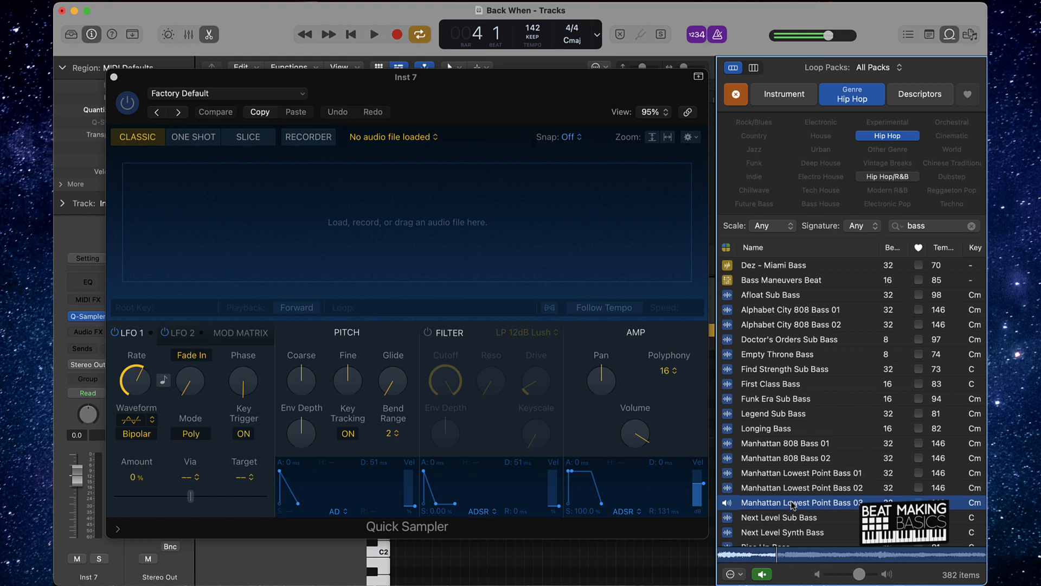
Step: Load Manhattan Lowest Point Bass 03 into the Inst 7 Quick Sampler, enable Flex with Follow Tempo, and close the plug-in window
{"action": "left_click_drag", "start_coordinate": [791, 503], "coordinate": [396, 267]}
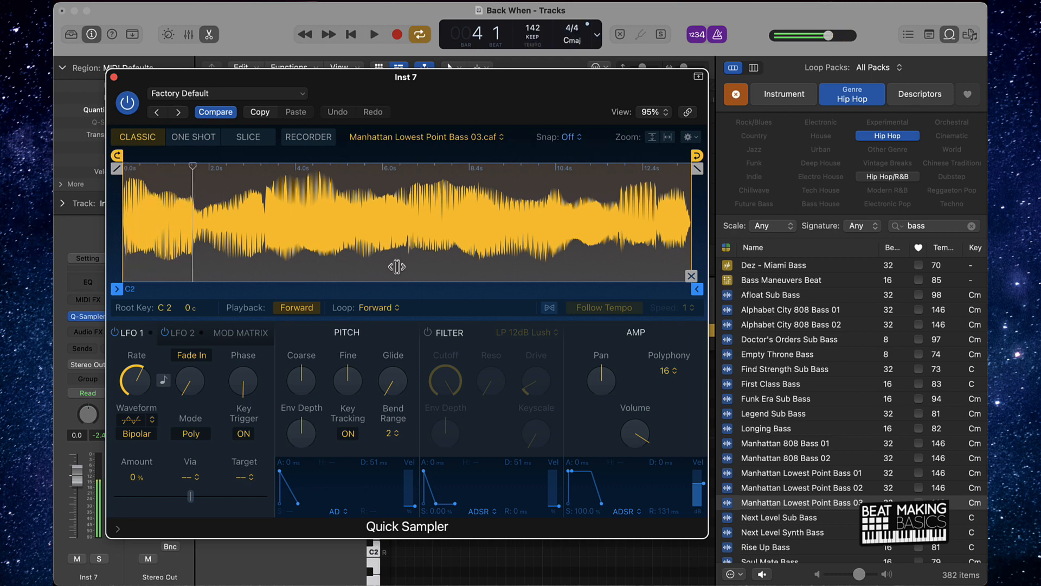
{"action": "left_click", "coordinate": [548, 308]}
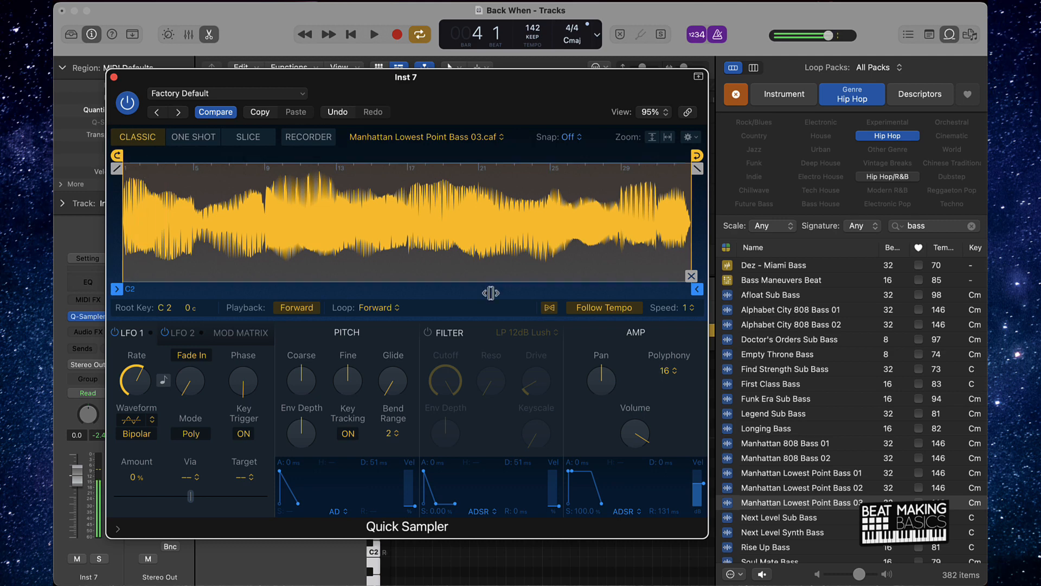
{"action": "left_click", "coordinate": [114, 76]}
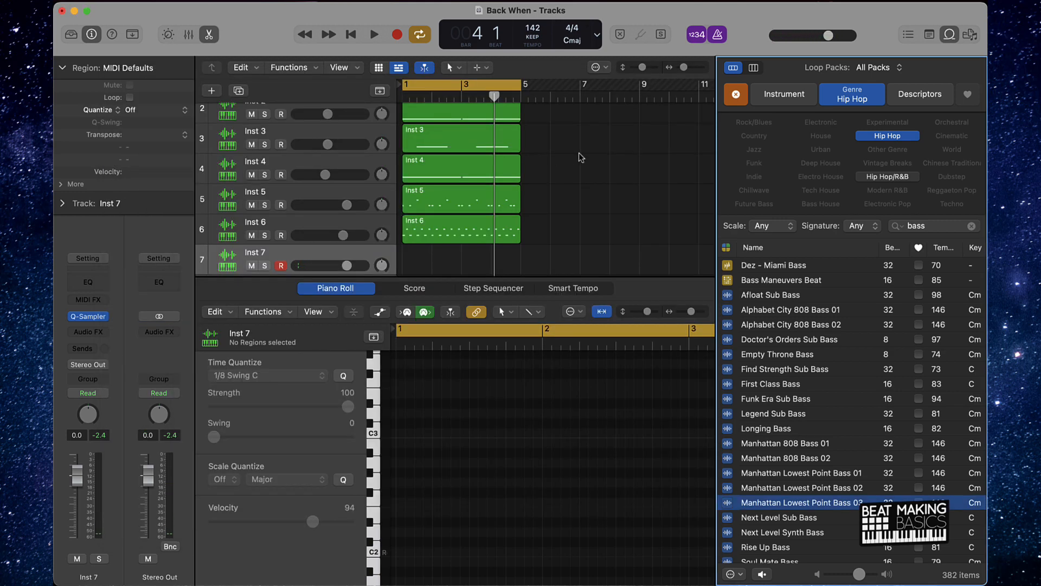
Step: Show the onscreen piano keyboard for Inst 7, move it over the Piano Roll, and widen it to cover more octaves
{"action": "key", "text": "super+k"}
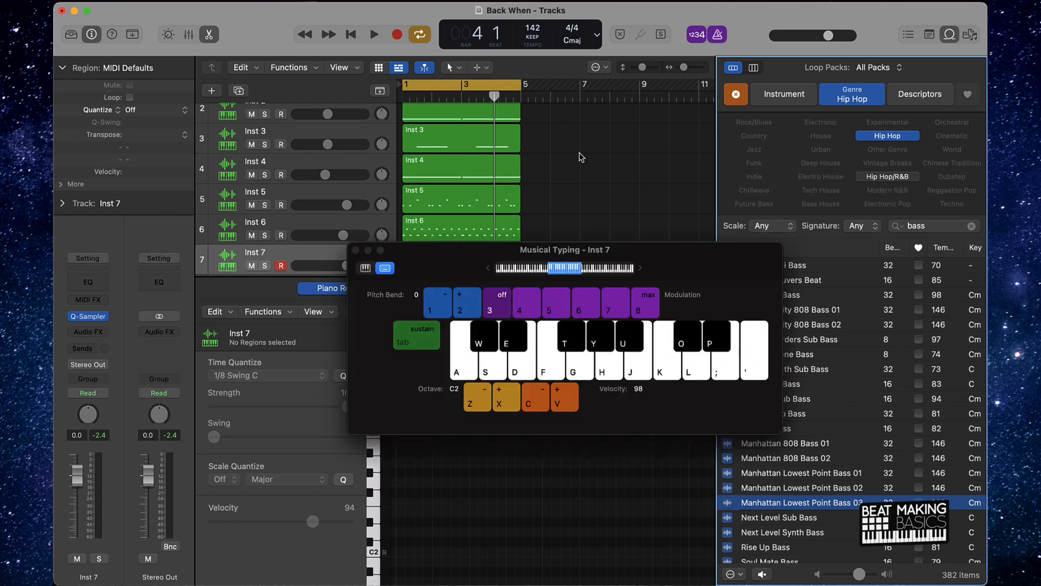
{"action": "left_click", "coordinate": [367, 268]}
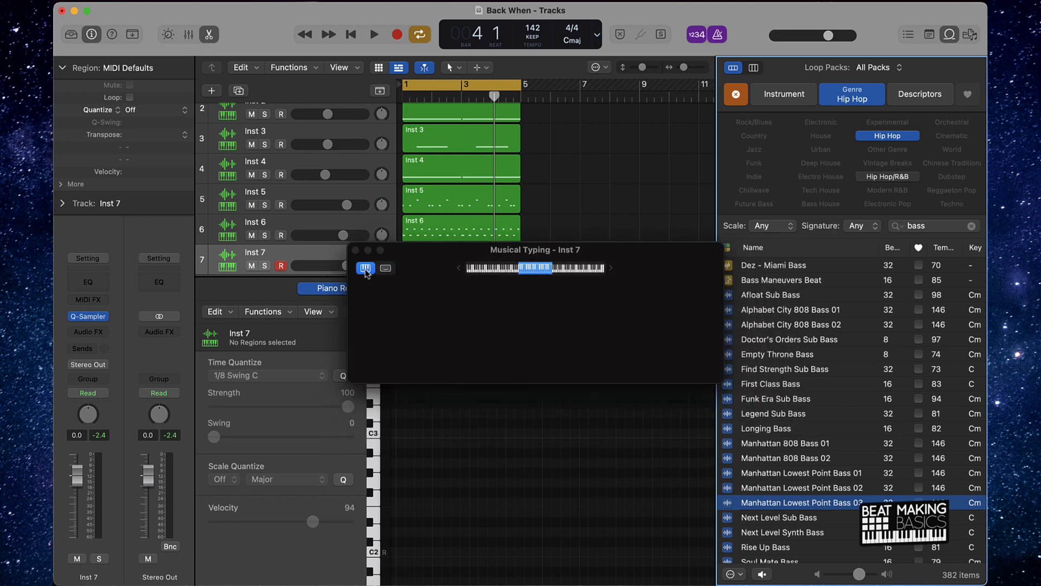
{"action": "left_click_drag", "start_coordinate": [523, 252], "coordinate": [374, 364]}
{"action": "left_click_drag", "start_coordinate": [496, 360], "coordinate": [694, 344]}
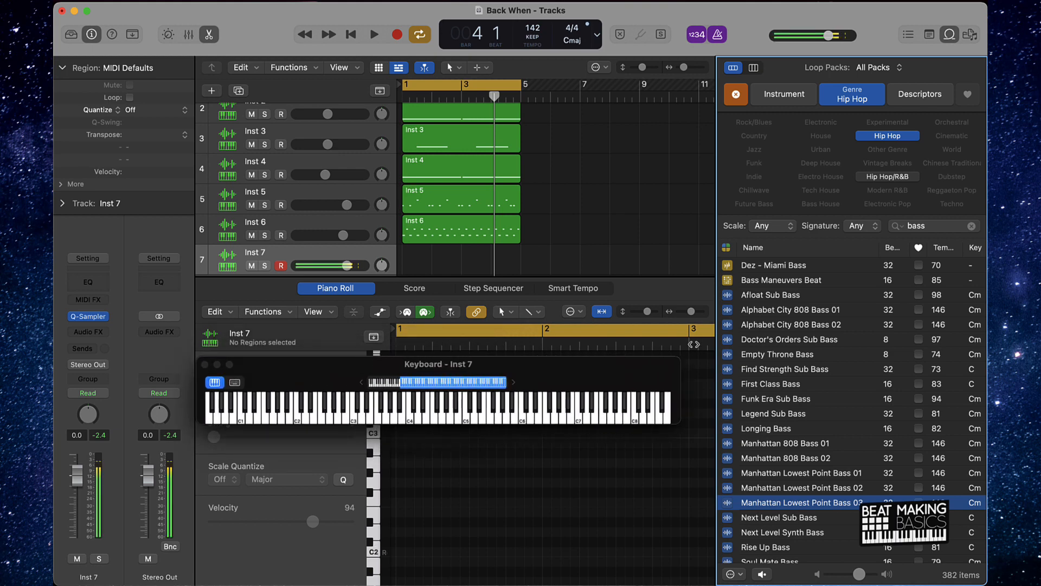
Step: Rehearse the bass line over the looped beat and record it on the Inst 7 track across the four-bar cycle
{"action": "key", "text": "space"}
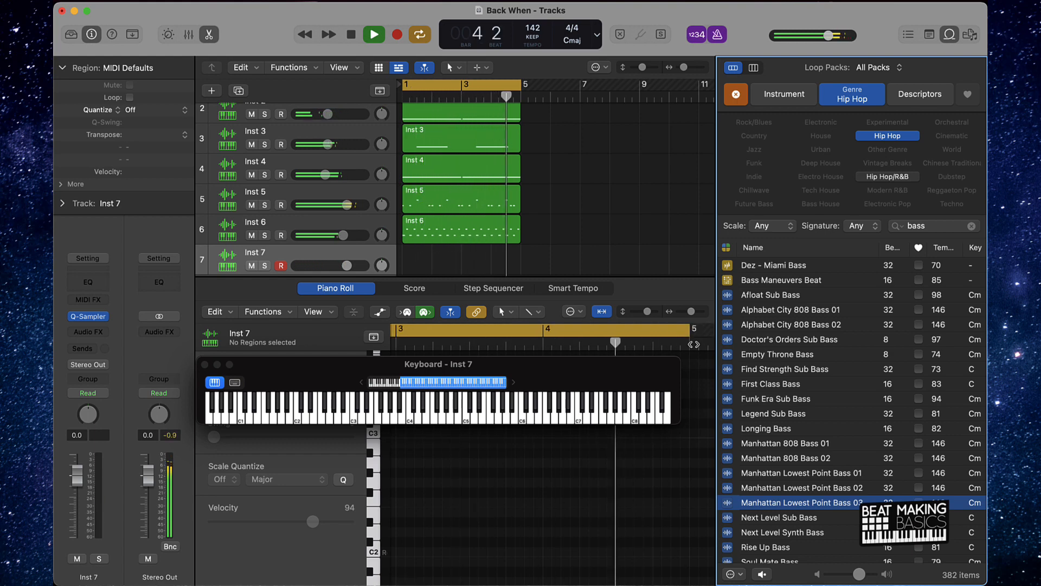
{"action": "key", "text": "space"}
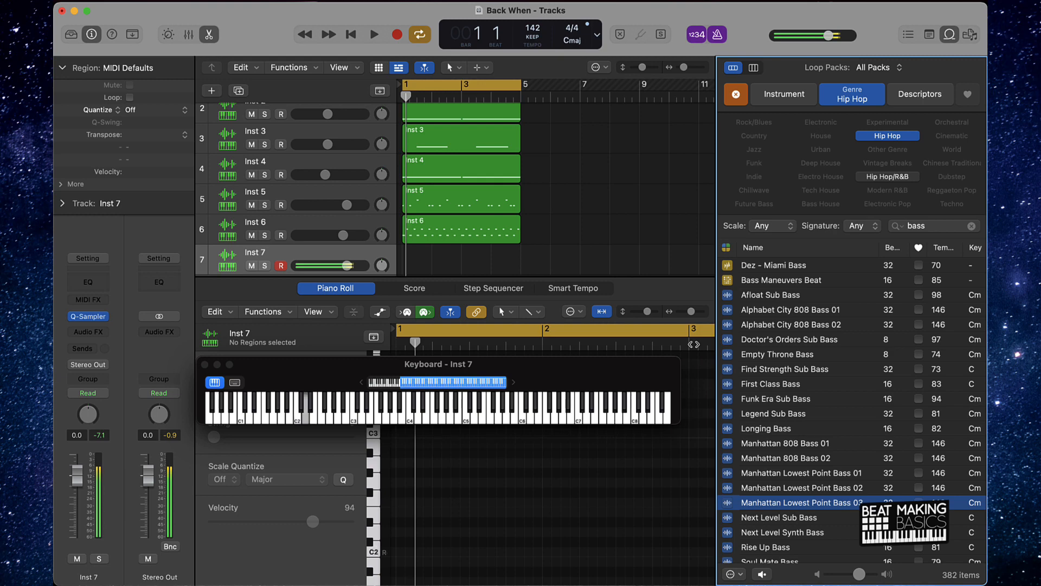
{"action": "key", "text": "space"}
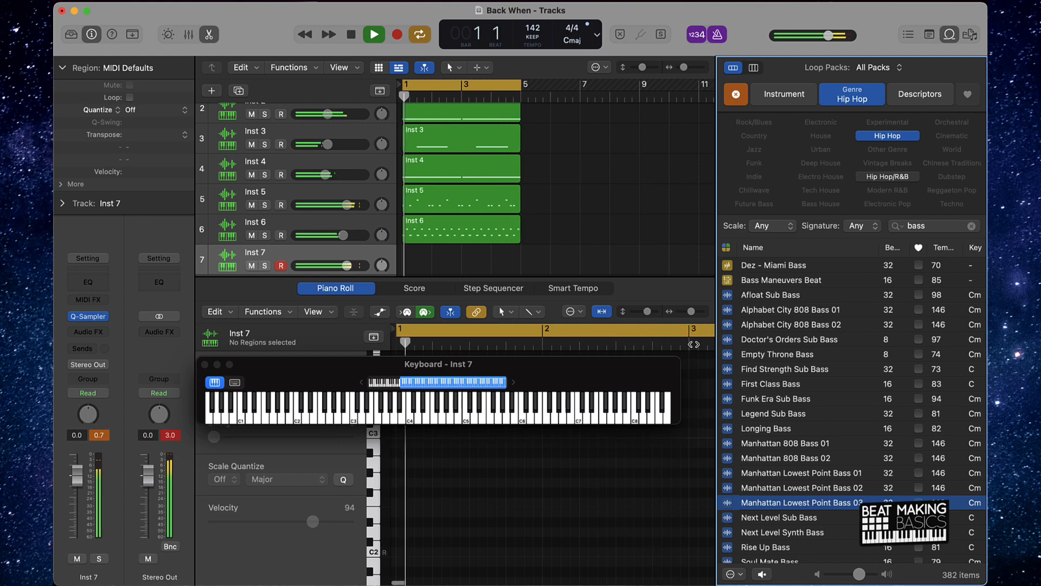
{"action": "key", "text": "space"}
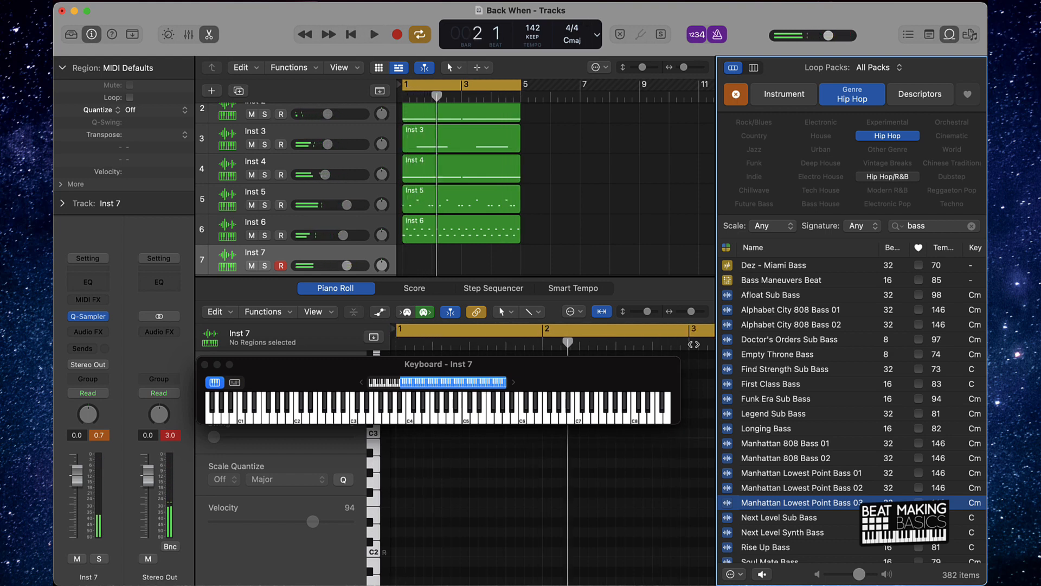
{"action": "key", "text": "r"}
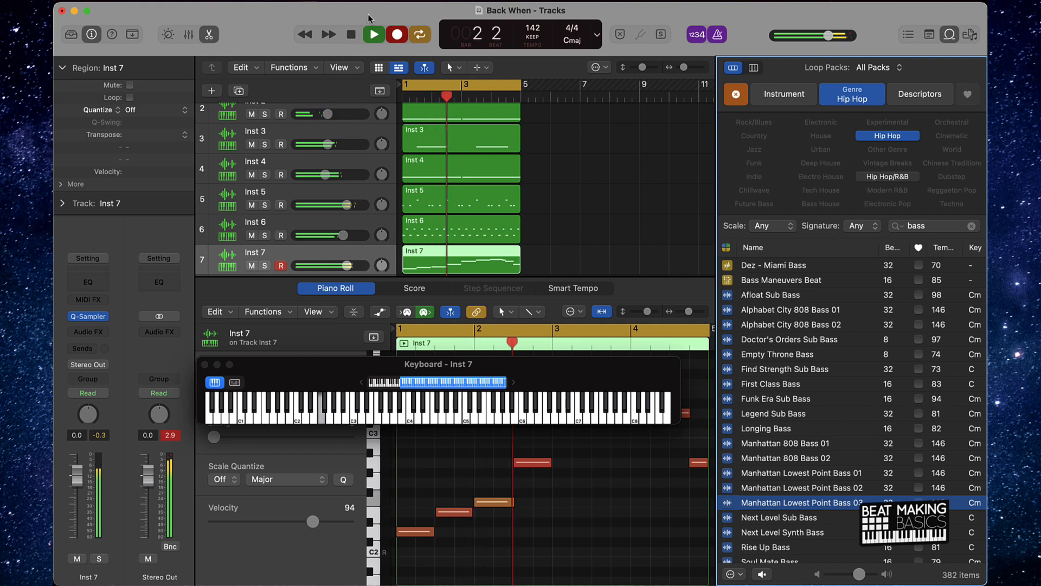
{"action": "left_click", "coordinate": [397, 34]}
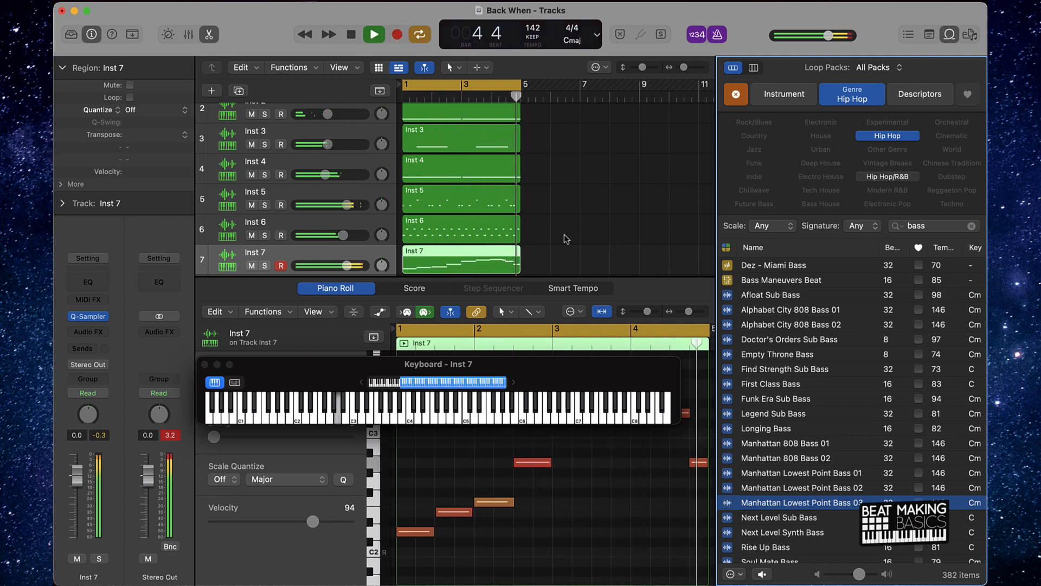
Step: Quantize all notes in the Inst 7 region to 1/8 Swing C, close the Loop Browser, and move the keyboard off the track
{"action": "left_click", "coordinate": [611, 467]}
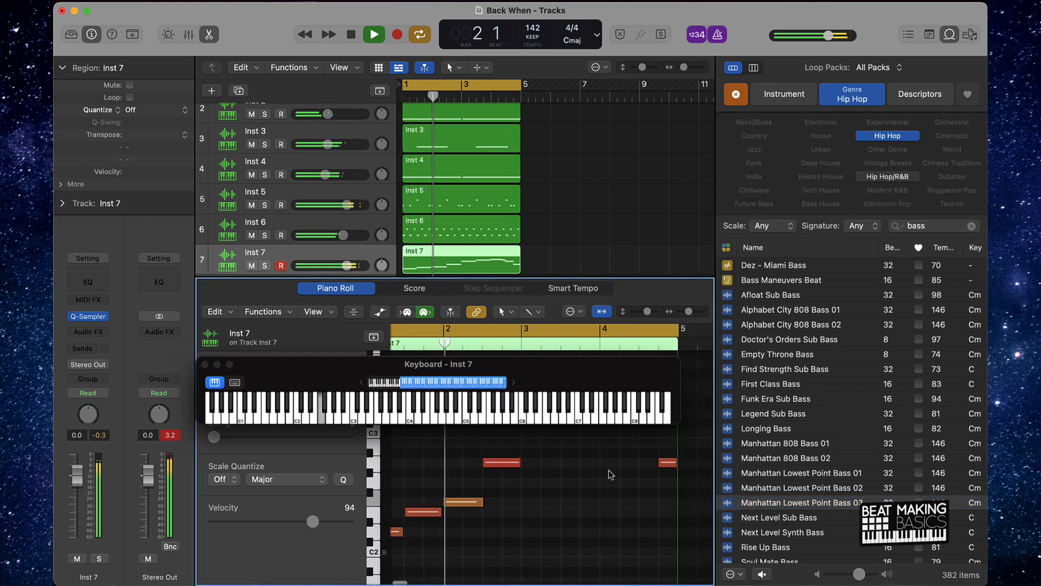
{"action": "key", "text": "super+a"}
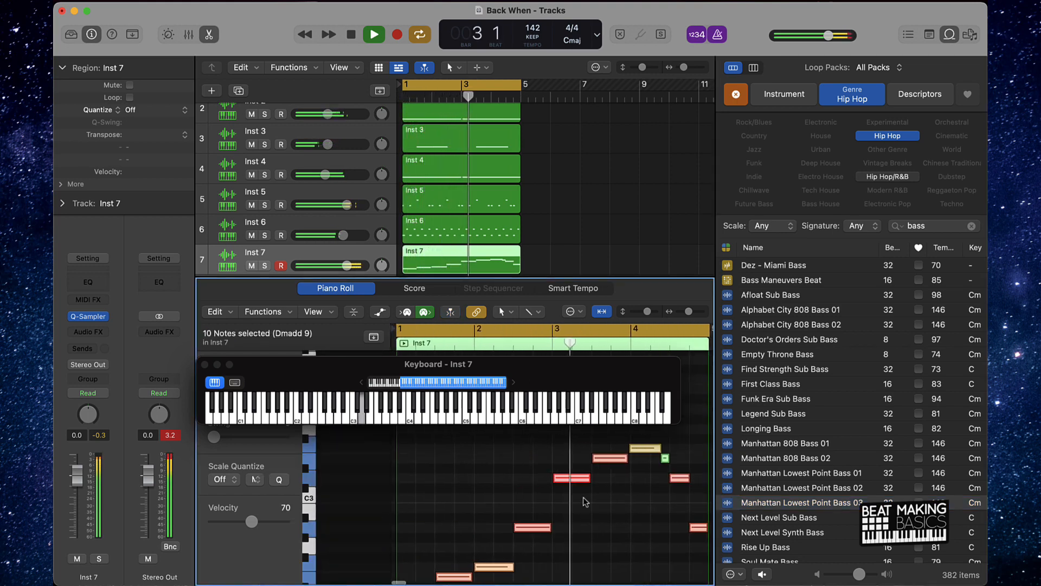
{"action": "left_click_drag", "start_coordinate": [283, 364], "coordinate": [316, 260]}
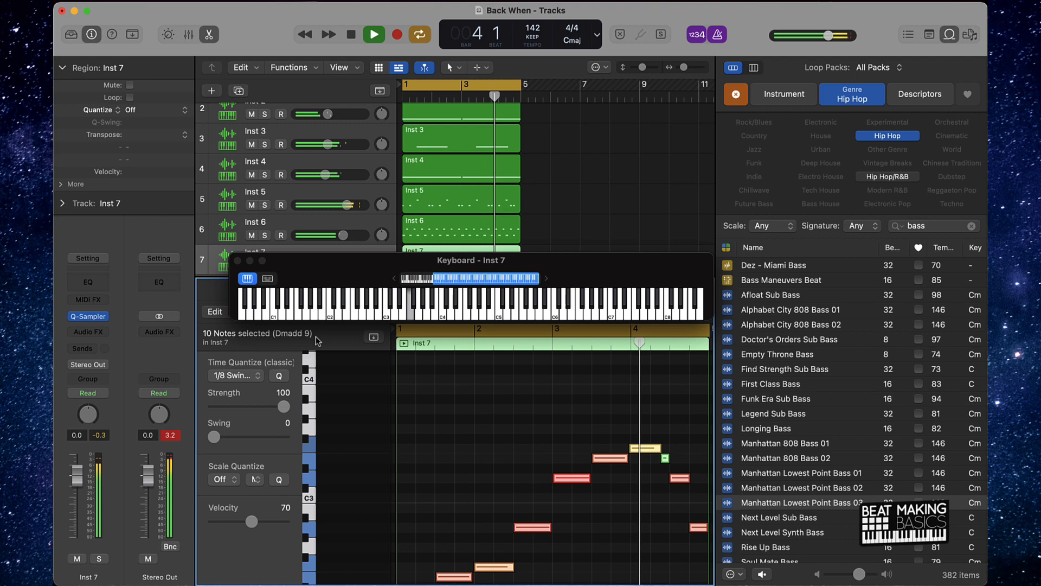
{"action": "left_click", "coordinate": [280, 378]}
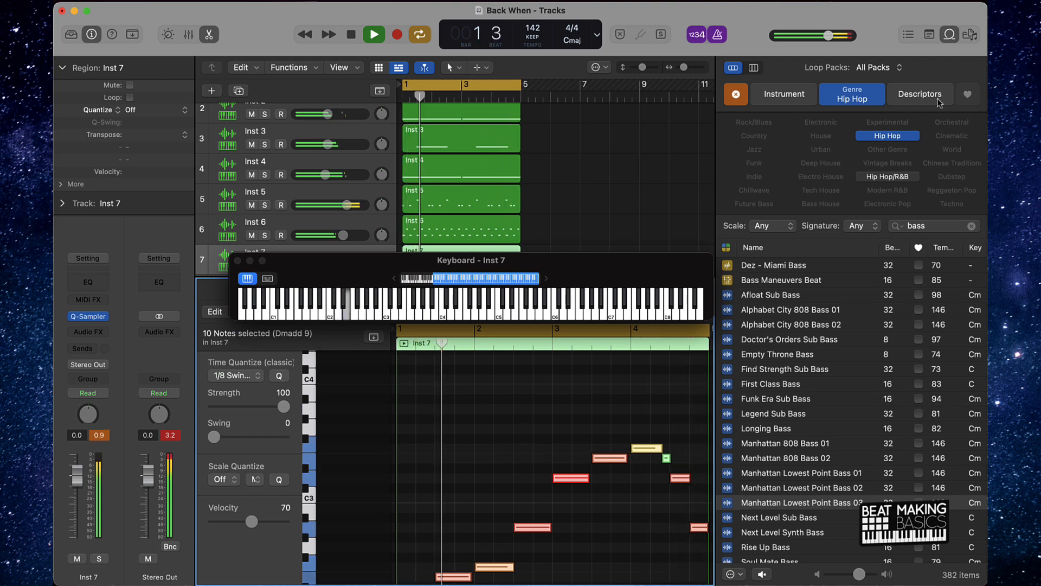
{"action": "key", "text": "o"}
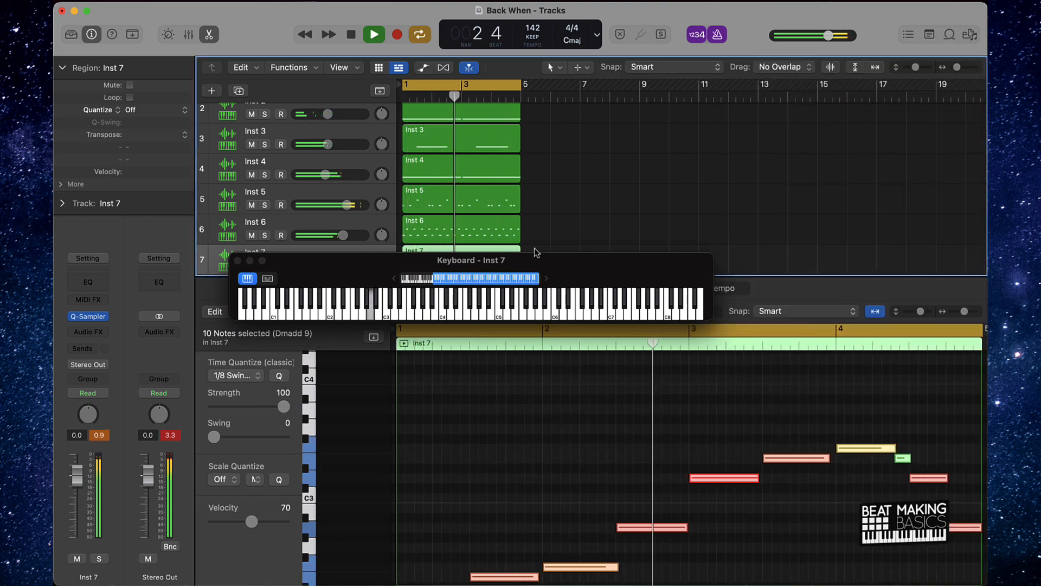
{"action": "left_click_drag", "start_coordinate": [535, 252], "coordinate": [630, 309]}
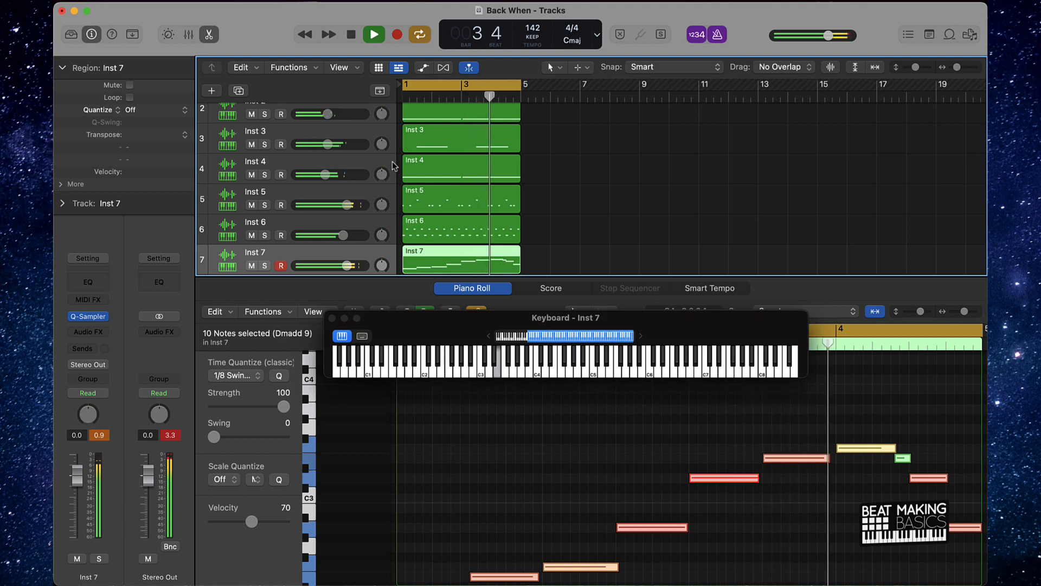
Step: Mute the Inst 4 track, listen to the beat without it, and stop playback
{"action": "left_click", "coordinate": [251, 174]}
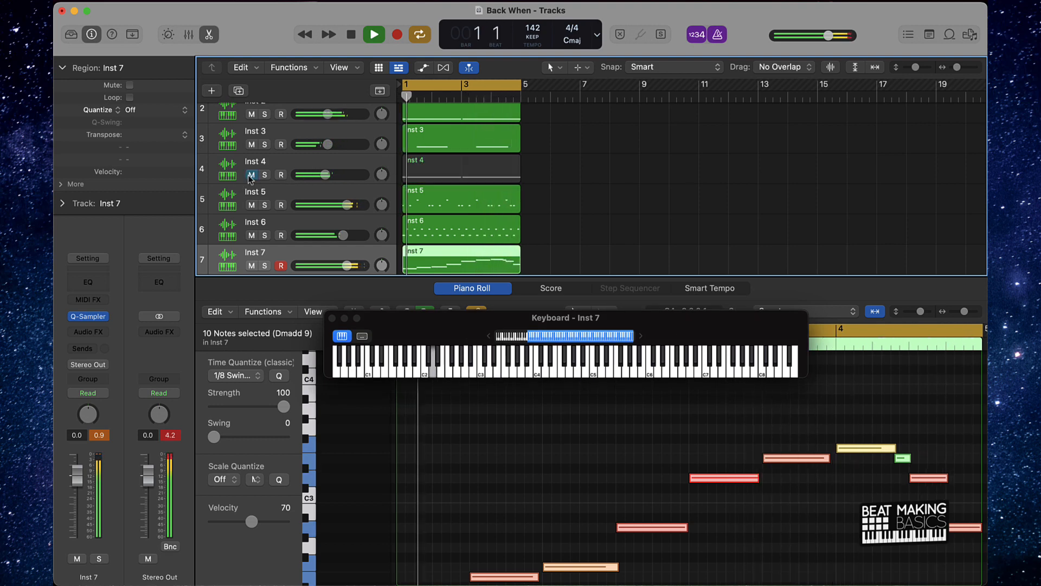
{"action": "left_click", "coordinate": [641, 176]}
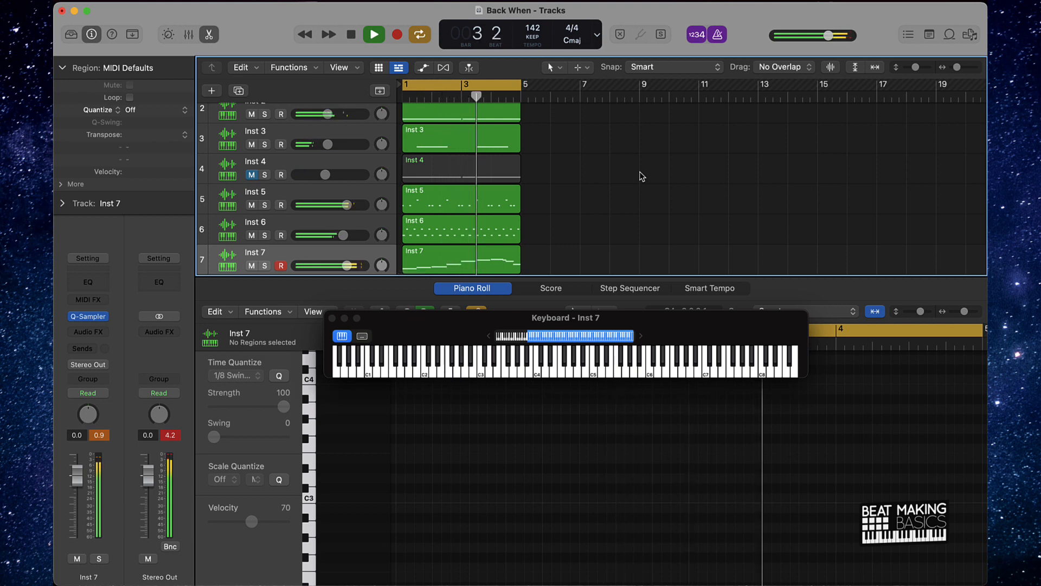
{"action": "scroll", "coordinate": [599, 185], "scroll_direction": "down", "scroll_amount": 1}
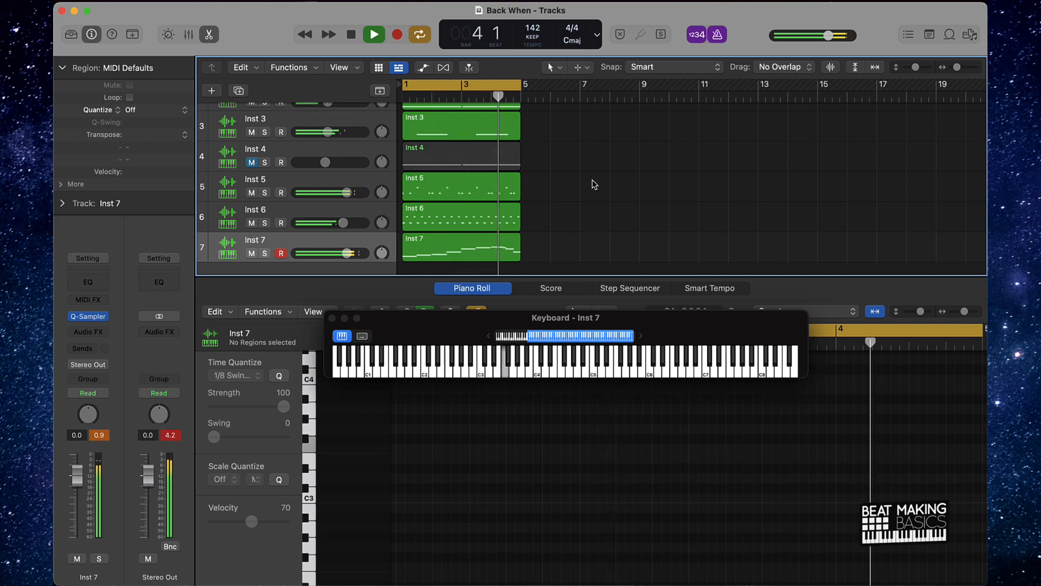
{"action": "key", "text": "space"}
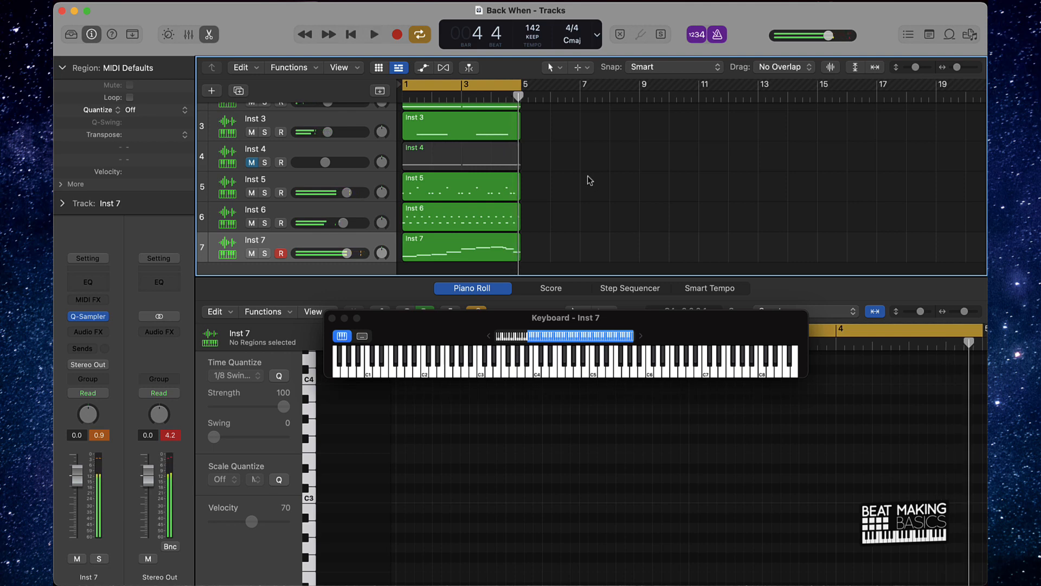
Step: Close the onscreen keyboard and the Piano Roll editor, and unmute the Inst 4 track
{"action": "left_click", "coordinate": [333, 318]}
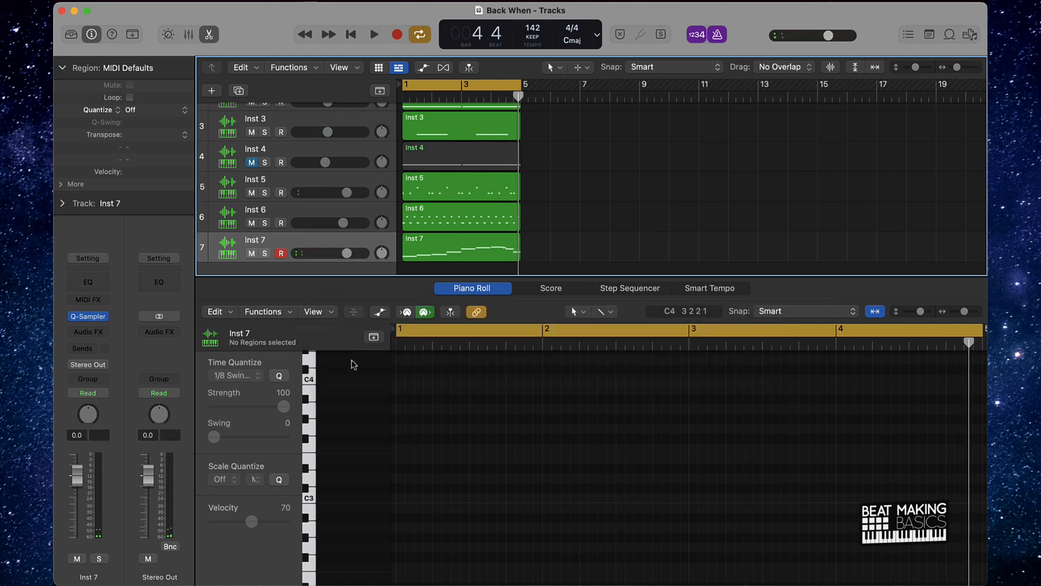
{"action": "left_click", "coordinate": [209, 34]}
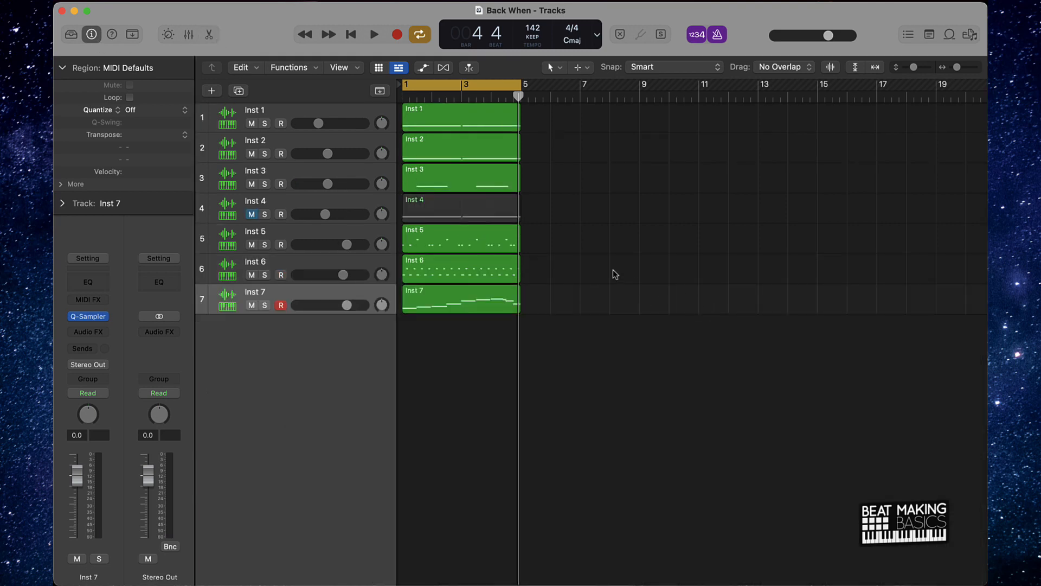
{"action": "left_click", "coordinate": [251, 214]}
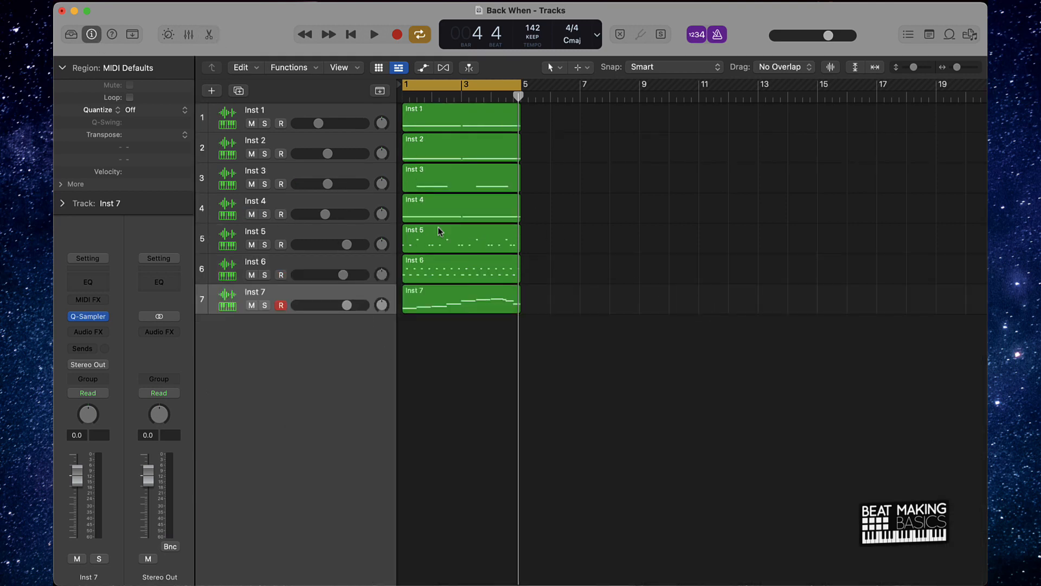